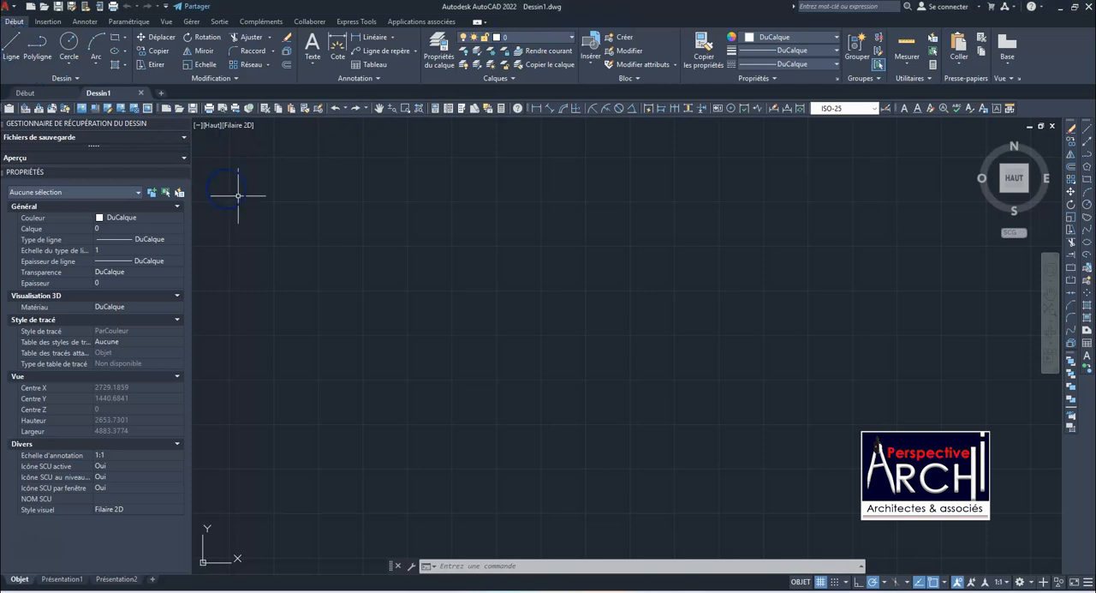
{"action": "left_click", "coordinate": [350, 211]}
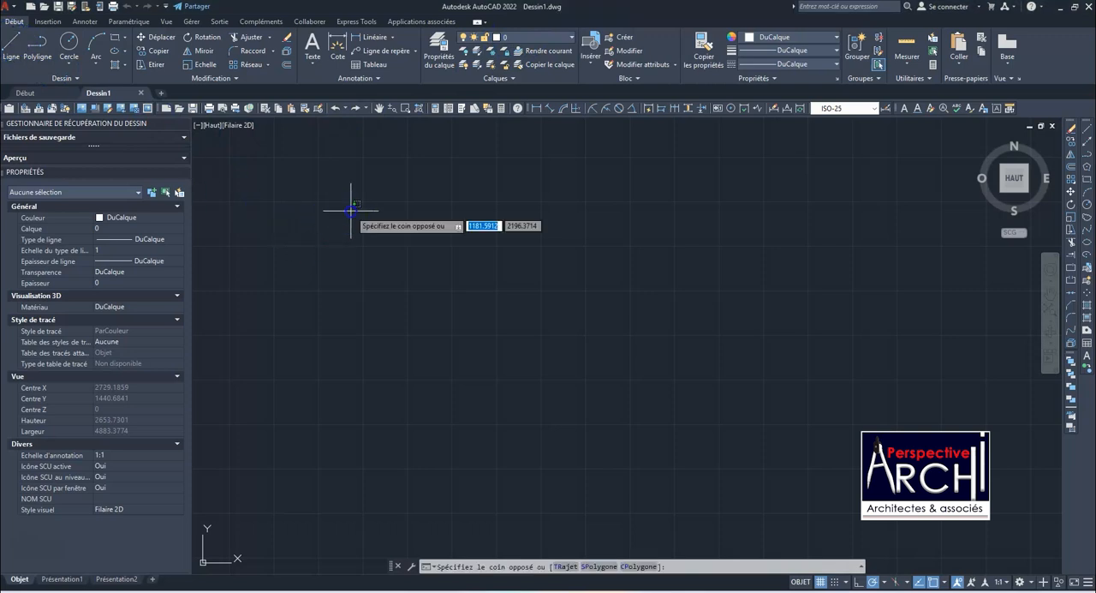
{"action": "left_click", "coordinate": [498, 272]}
Draw a closed rectangle from four separate lines, about 1323 units wide and 831 units high
{"action": "left_click", "coordinate": [16, 40]}
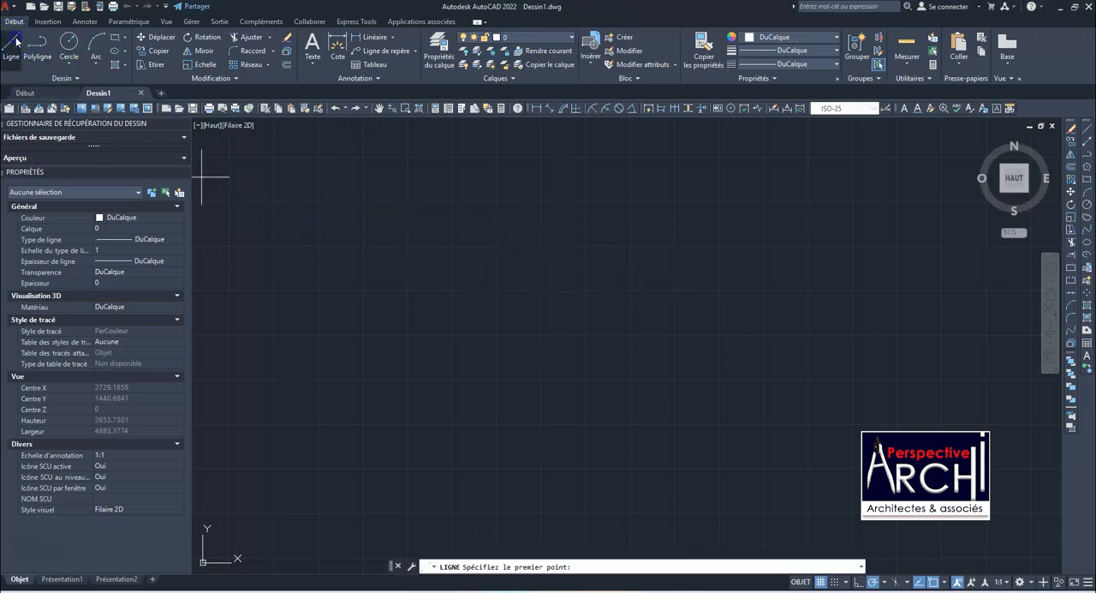
{"action": "left_click", "coordinate": [369, 182]}
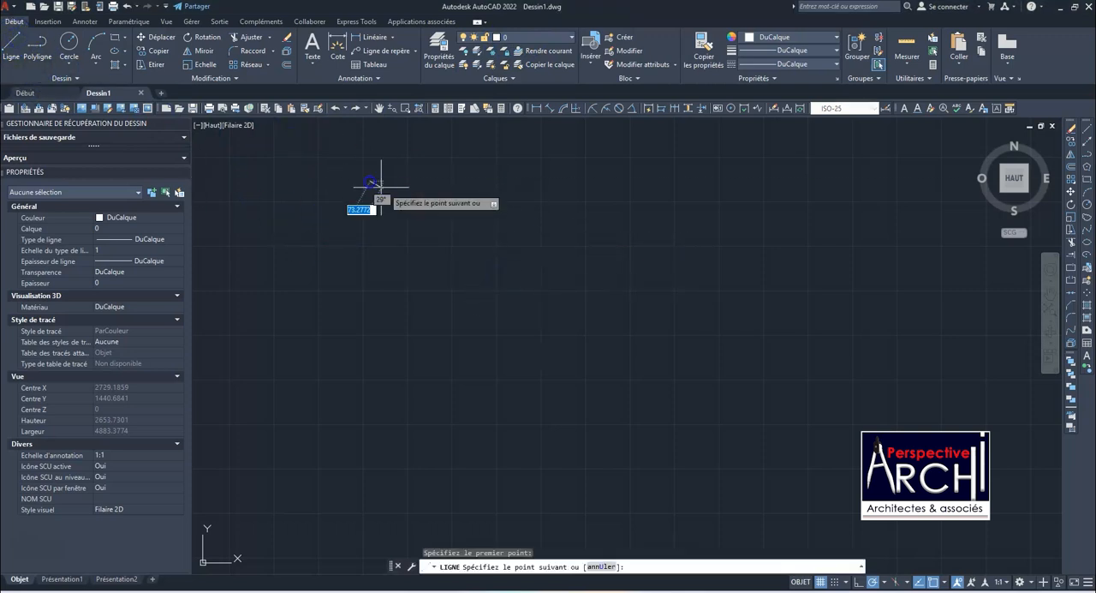
{"action": "left_click", "coordinate": [606, 182]}
{"action": "left_click", "coordinate": [605, 329]}
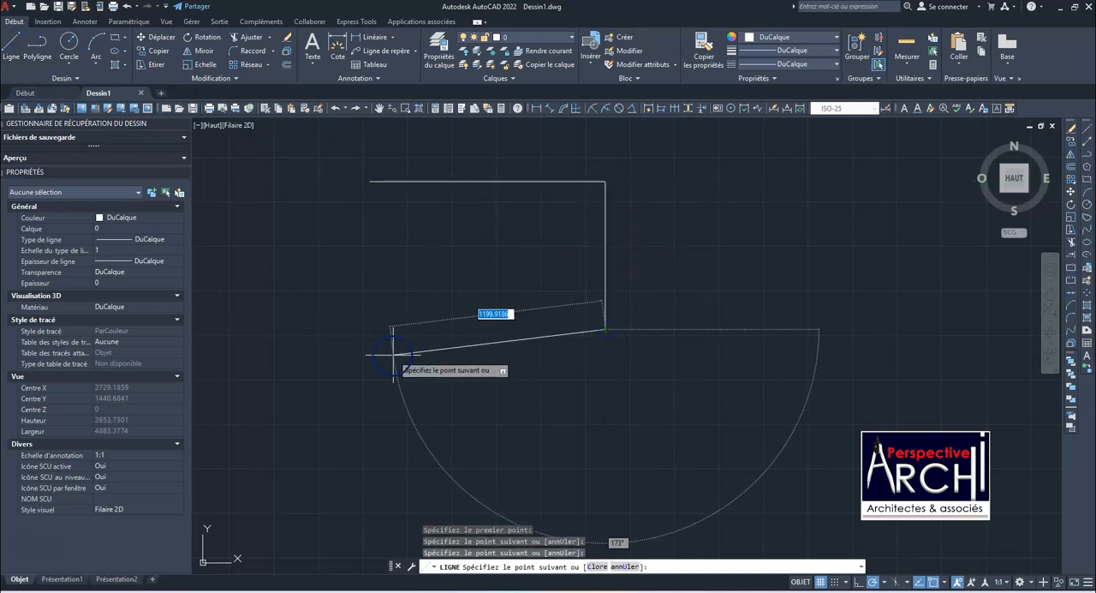
{"action": "left_click", "coordinate": [371, 329]}
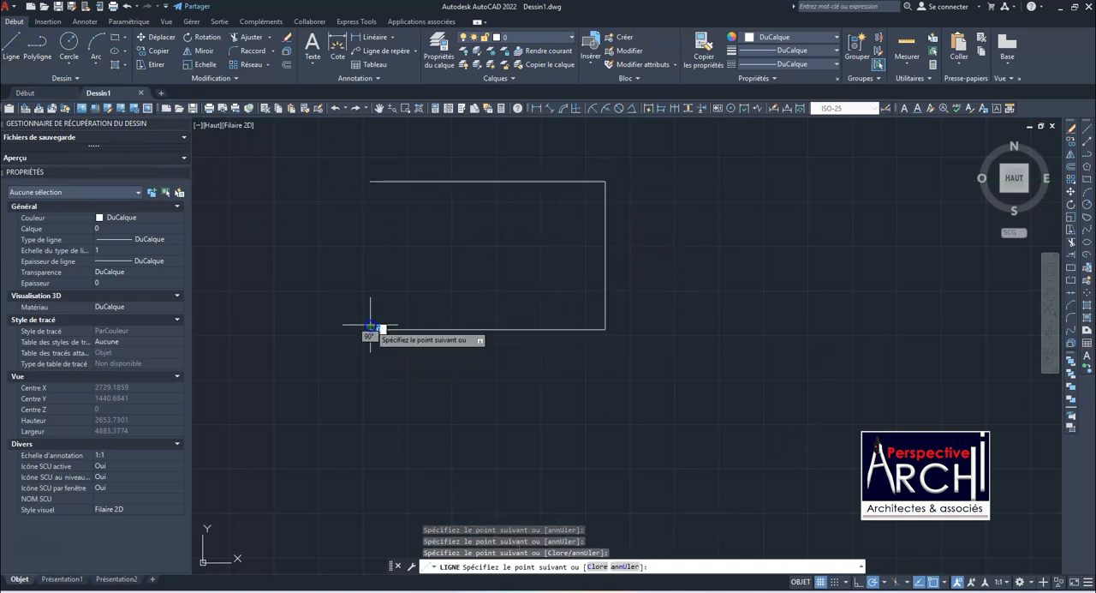
{"action": "left_click", "coordinate": [370, 182]}
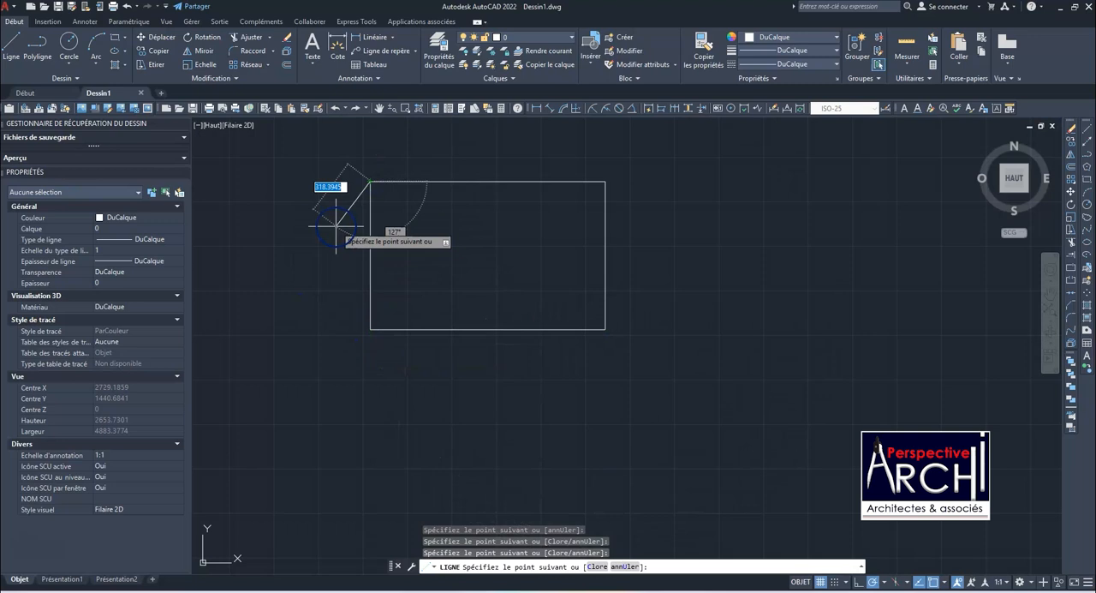
{"action": "key", "text": "Escape"}
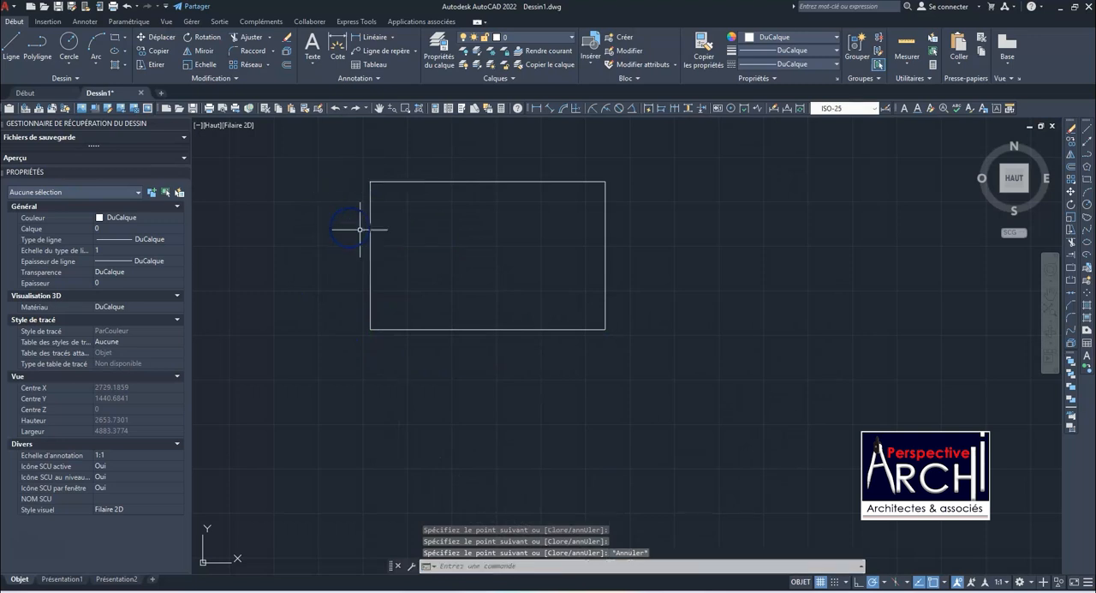
Open the layer properties manager and widen it so that all layer property columns show
{"action": "left_click", "coordinate": [503, 182]}
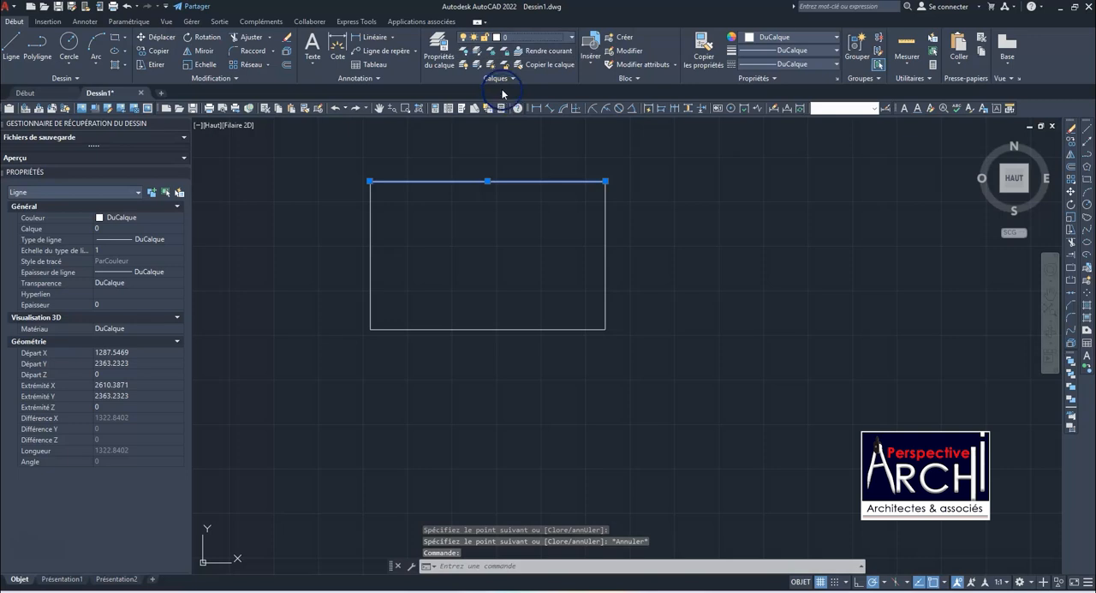
{"action": "left_click", "coordinate": [443, 55]}
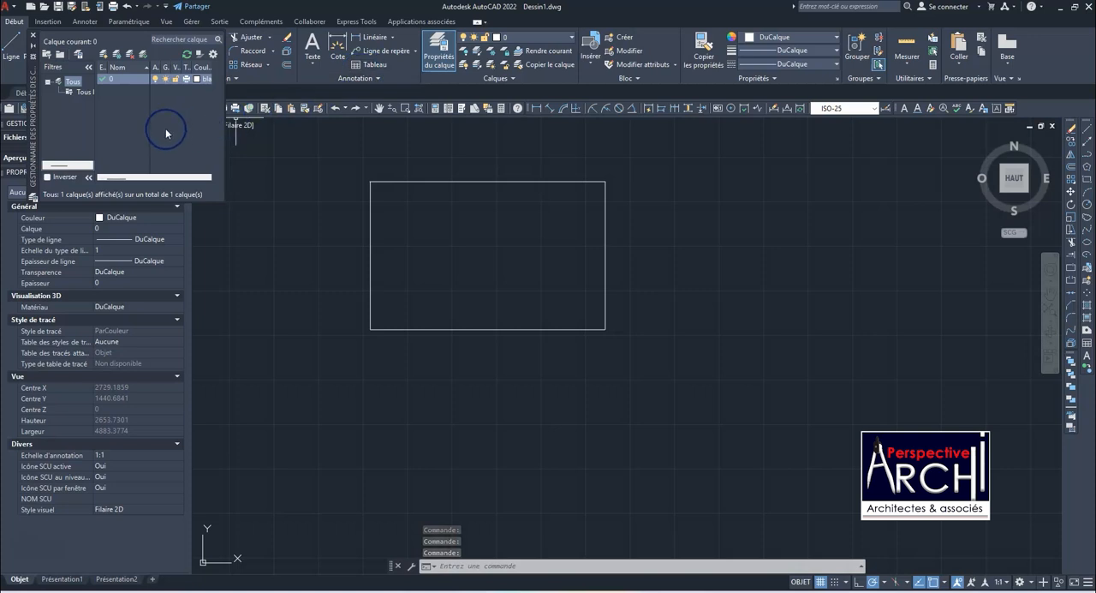
{"action": "mouse_move", "coordinate": [221, 97]}
{"action": "left_mouse_down"}
{"action": "mouse_move", "coordinate": [462, 97]}
{"action": "mouse_move", "coordinate": [228, 122]}
{"action": "mouse_move", "coordinate": [221, 135]}
{"action": "mouse_move", "coordinate": [664, 142]}
{"action": "left_mouse_up"}
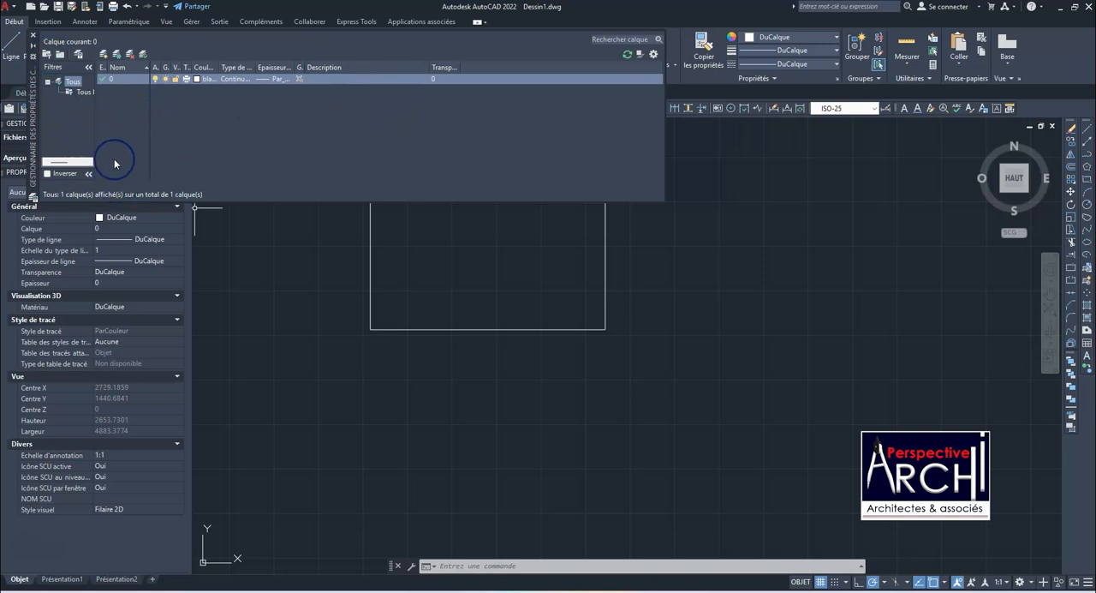
{"action": "left_click", "coordinate": [106, 57]}
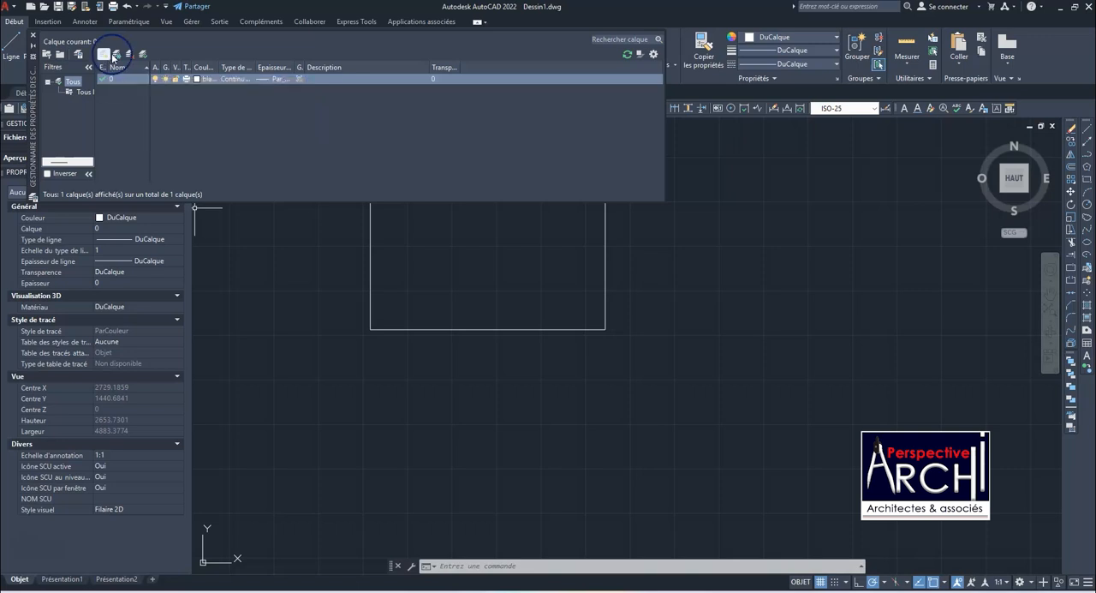
{"action": "left_click", "coordinate": [117, 54]}
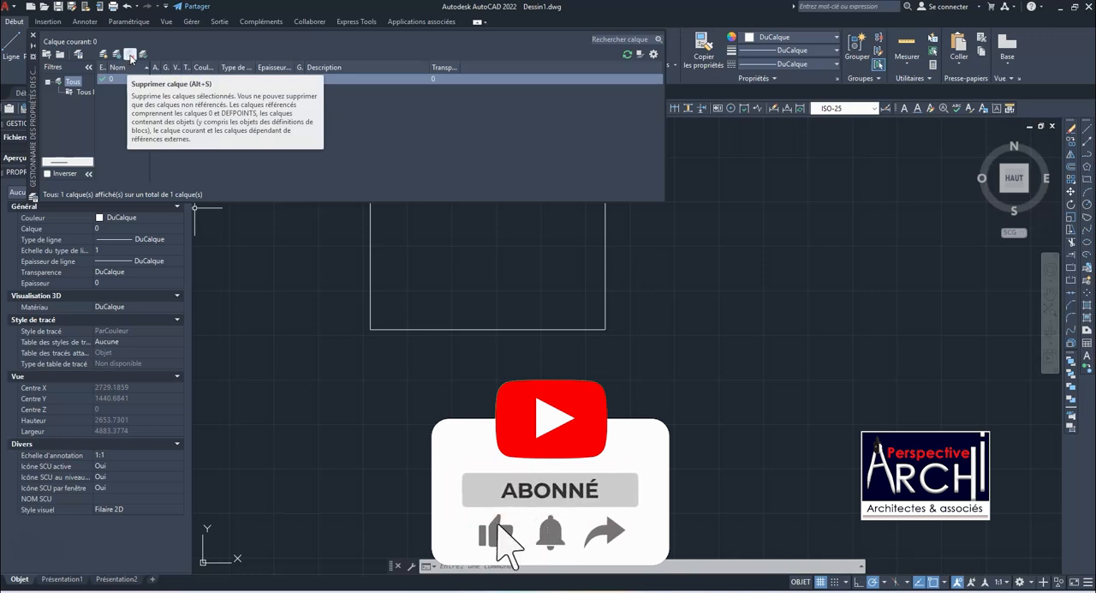
{"action": "left_click", "coordinate": [120, 83]}
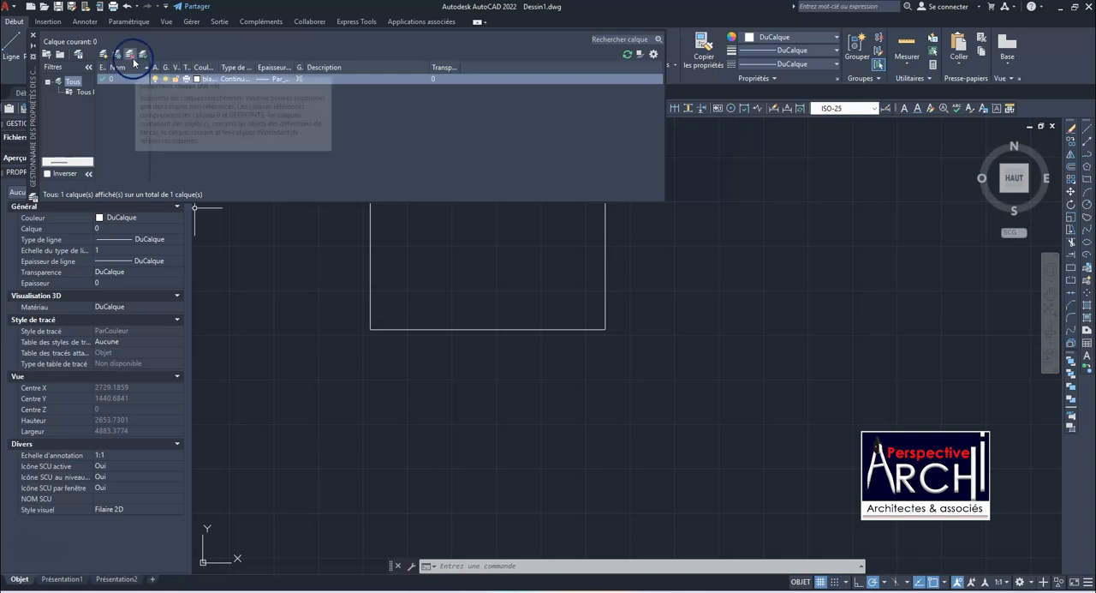
{"action": "left_click", "coordinate": [144, 56]}
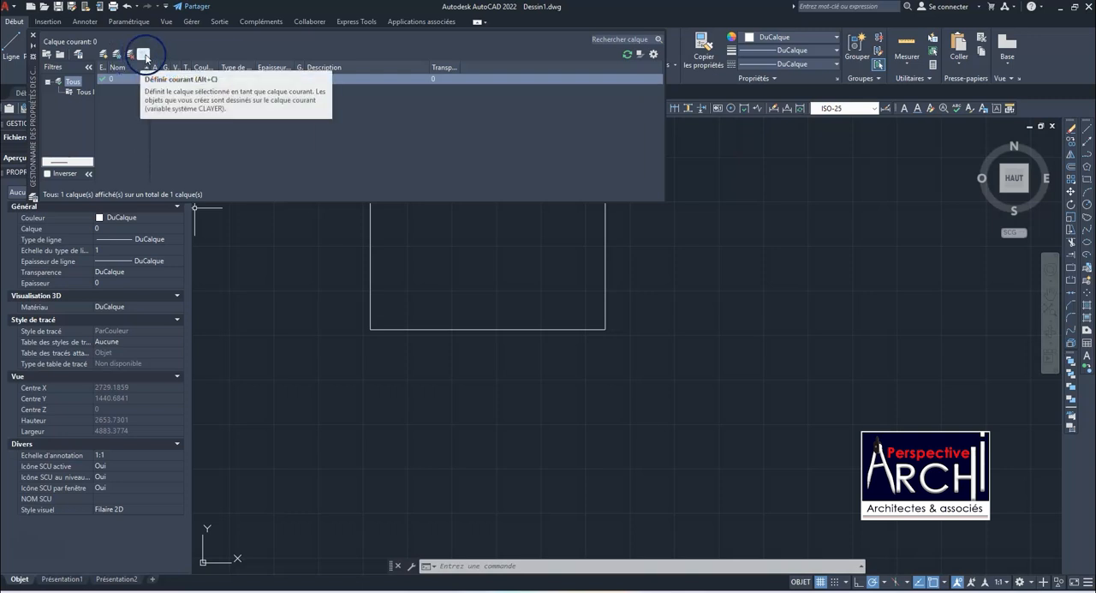
{"action": "left_click", "coordinate": [134, 80]}
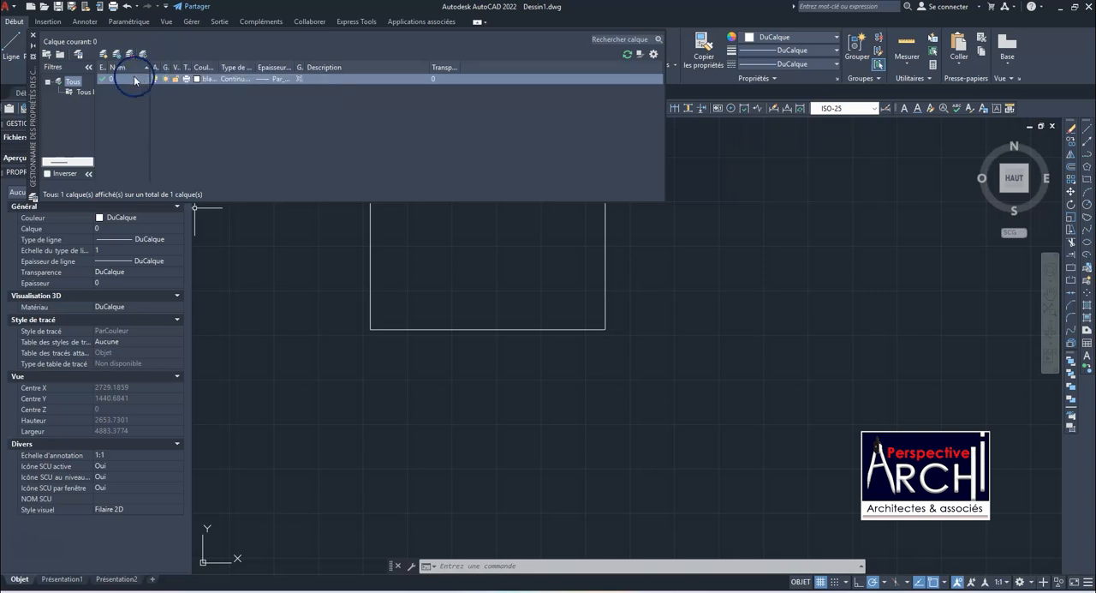
Create a new layer named "Murs extérieur"
{"action": "left_click", "coordinate": [104, 55]}
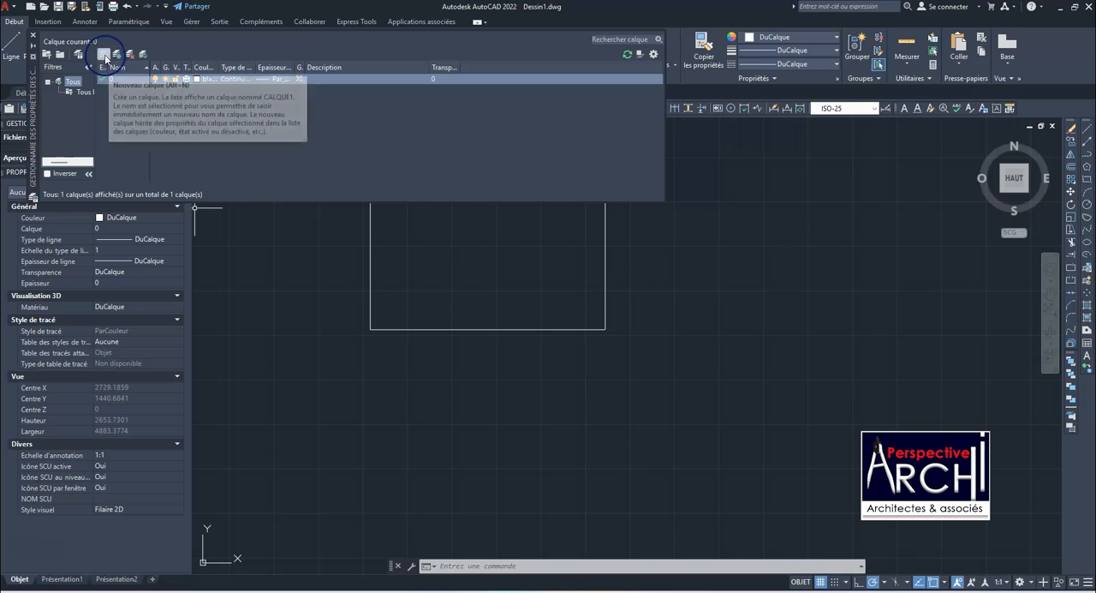
{"action": "left_click", "coordinate": [103, 55]}
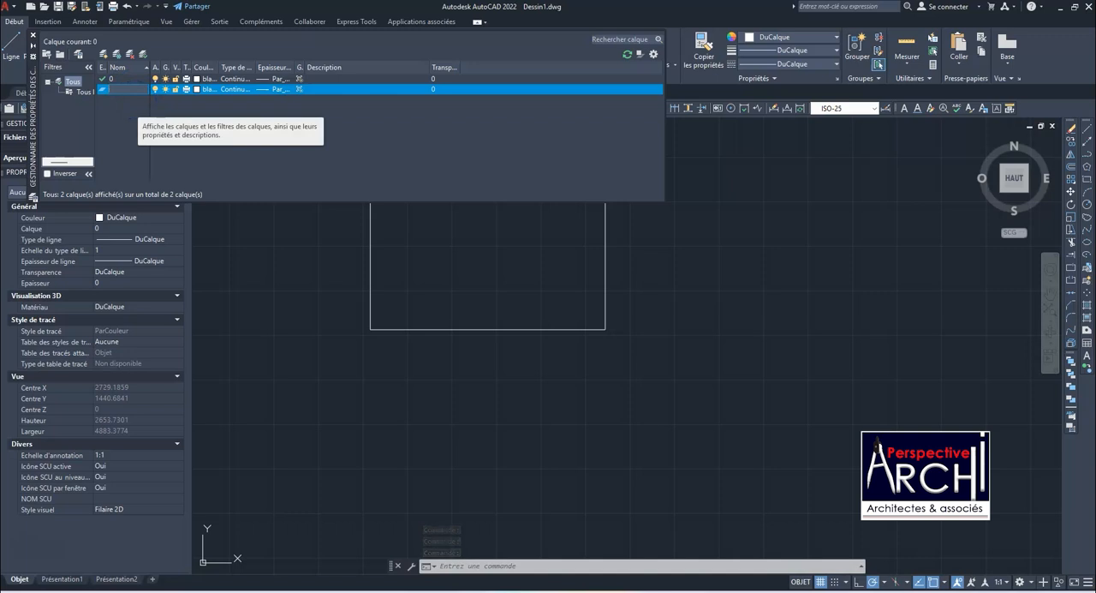
{"action": "type", "text": "M"}
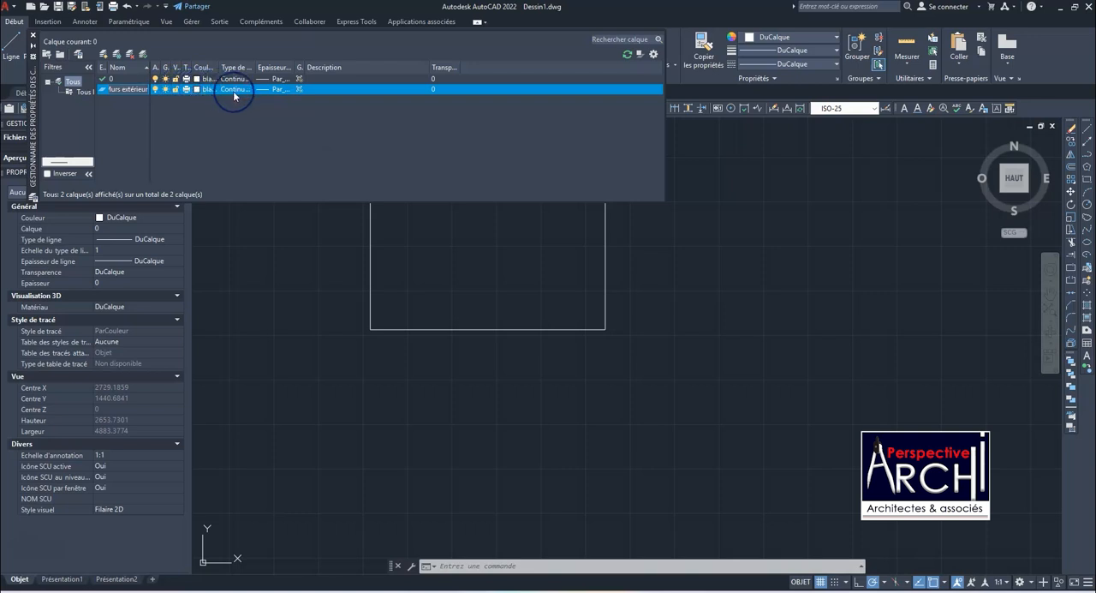
{"action": "left_click", "coordinate": [282, 91]}
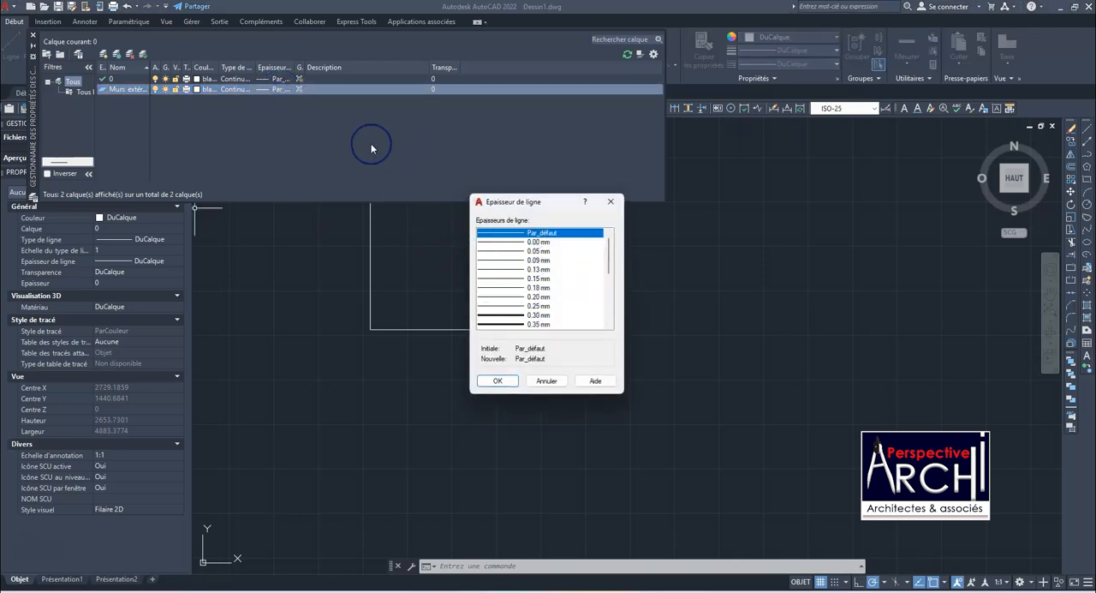
{"action": "scroll", "coordinate": [527, 295], "scroll_direction": "down", "scroll_amount": 2}
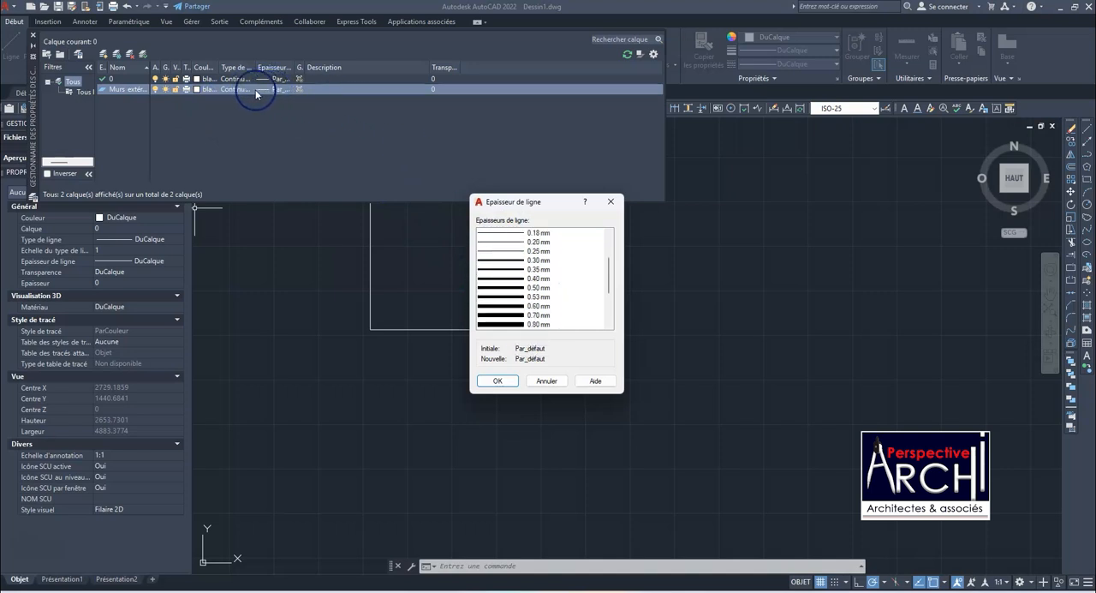
{"action": "left_click", "coordinate": [611, 201]}
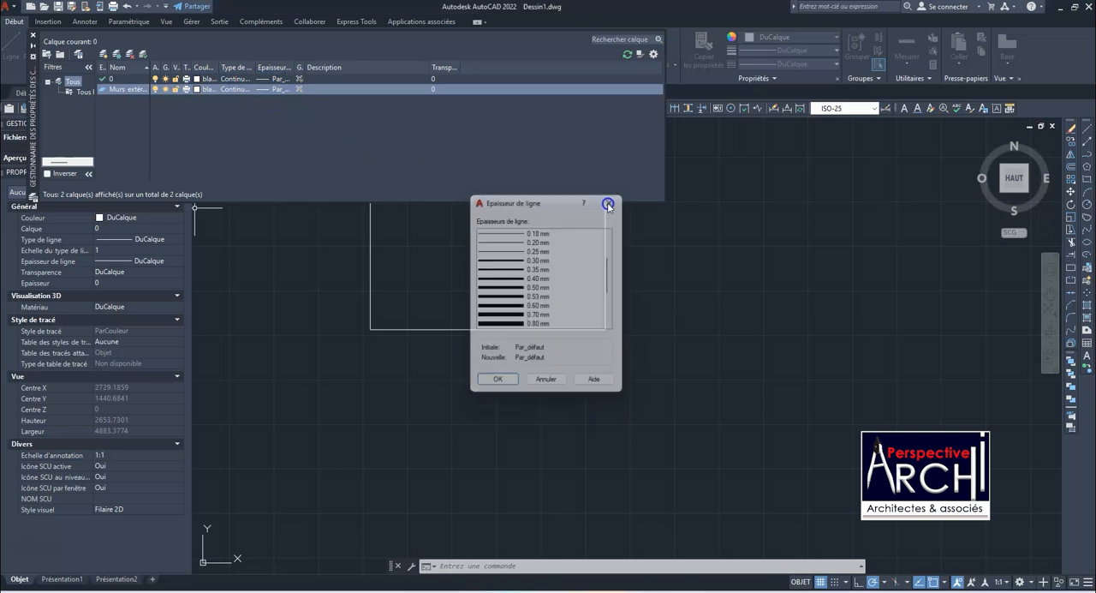
Set the colour of the exterior walls layer to blue (bleu)
{"action": "left_click", "coordinate": [204, 89]}
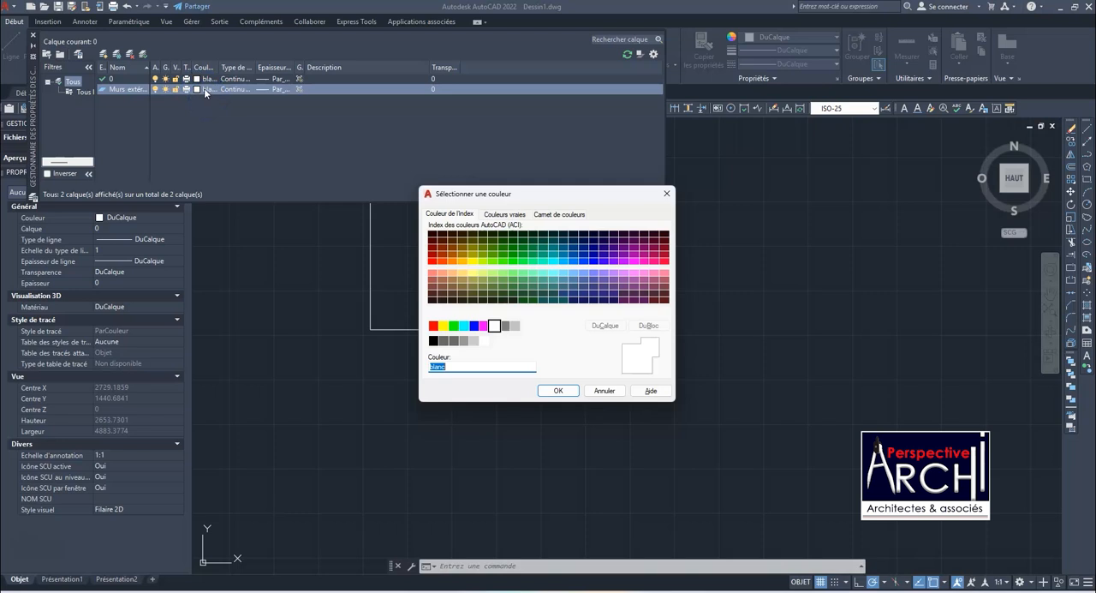
{"action": "left_click", "coordinate": [475, 326]}
{"action": "left_click", "coordinate": [559, 390]}
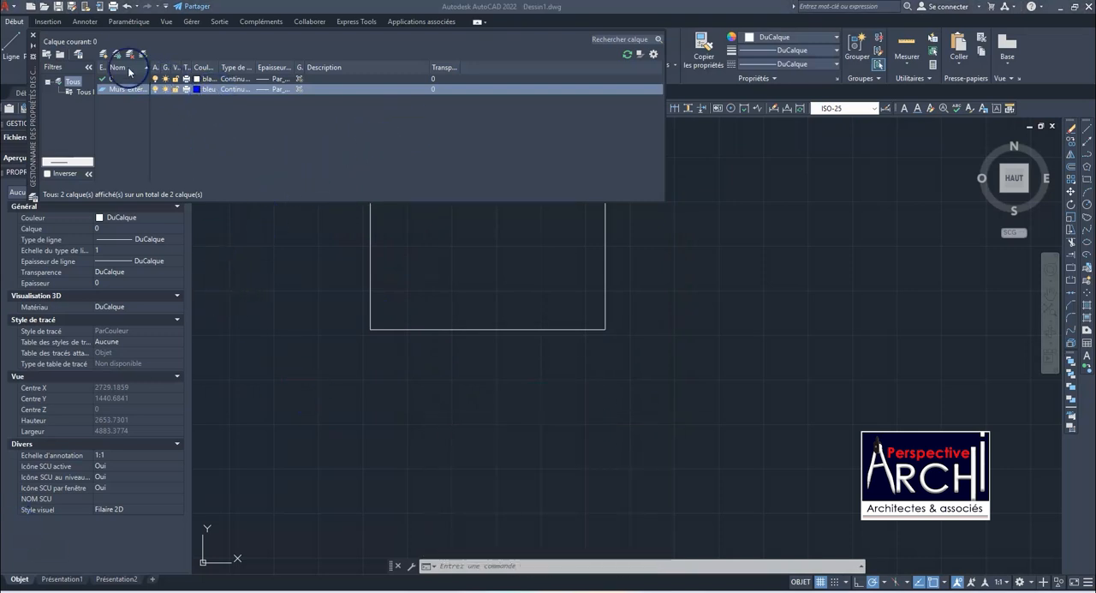
Create a new layer named "Murs intérieur" and set its colour to magenta
{"action": "left_click", "coordinate": [104, 54]}
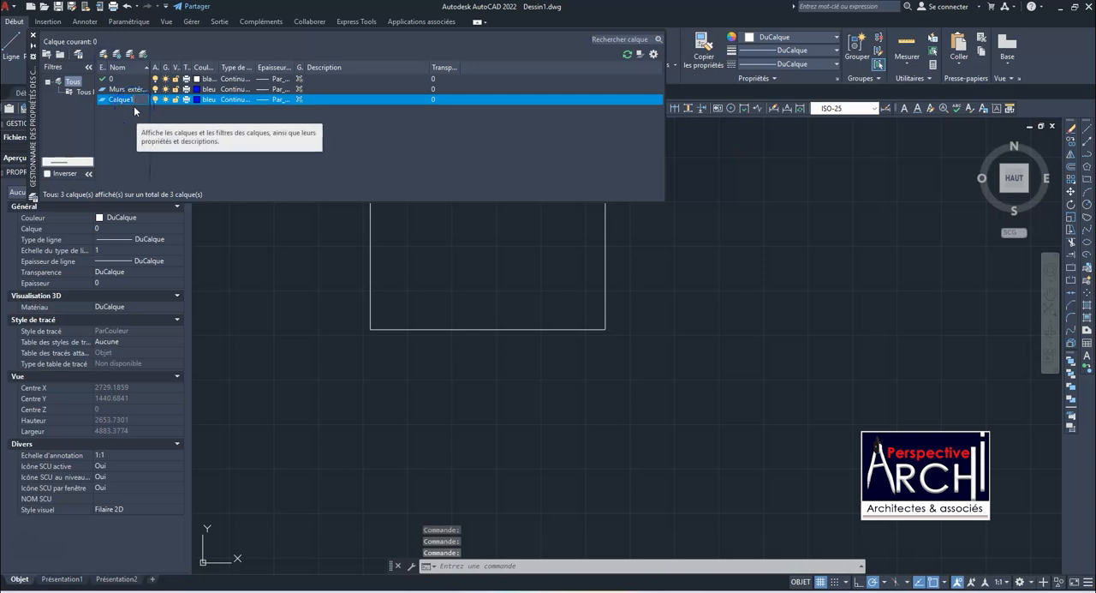
{"action": "type", "text": "m"}
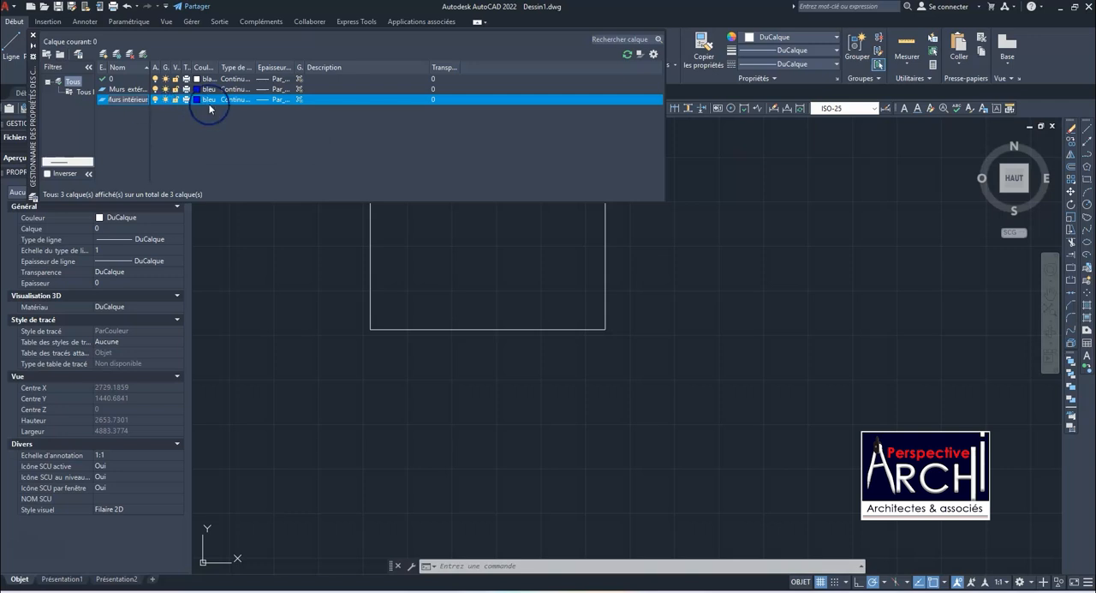
{"action": "left_click", "coordinate": [197, 100]}
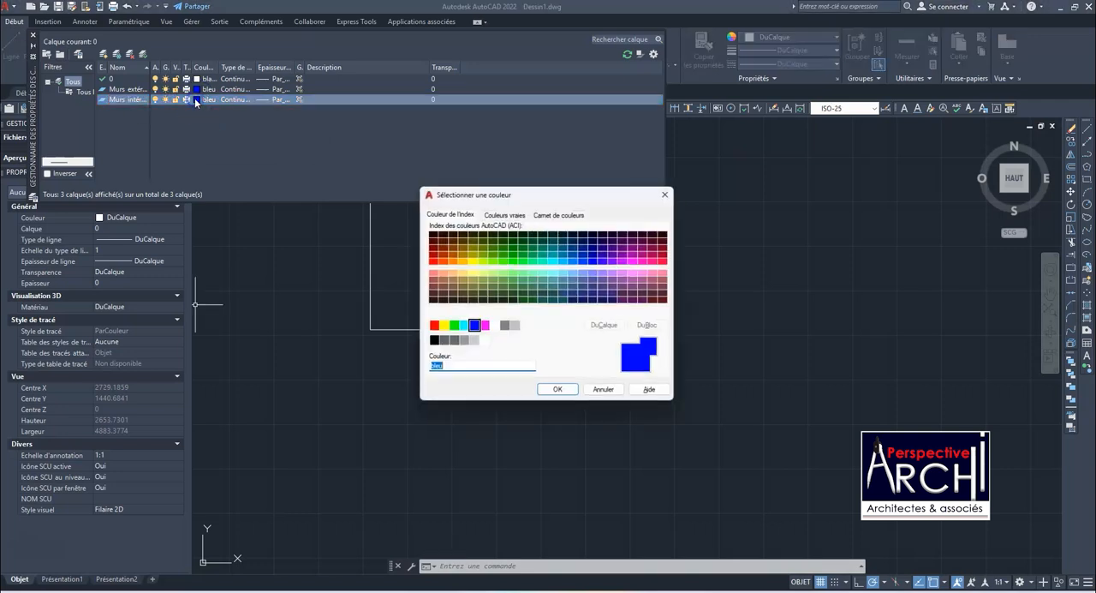
{"action": "left_click", "coordinate": [486, 326]}
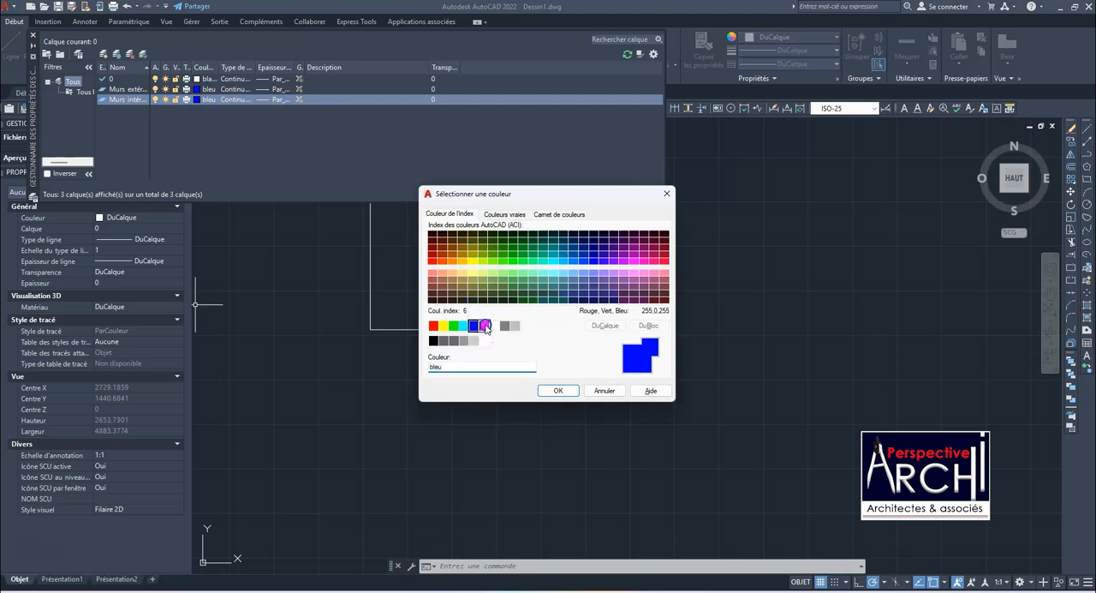
{"action": "left_click", "coordinate": [552, 392]}
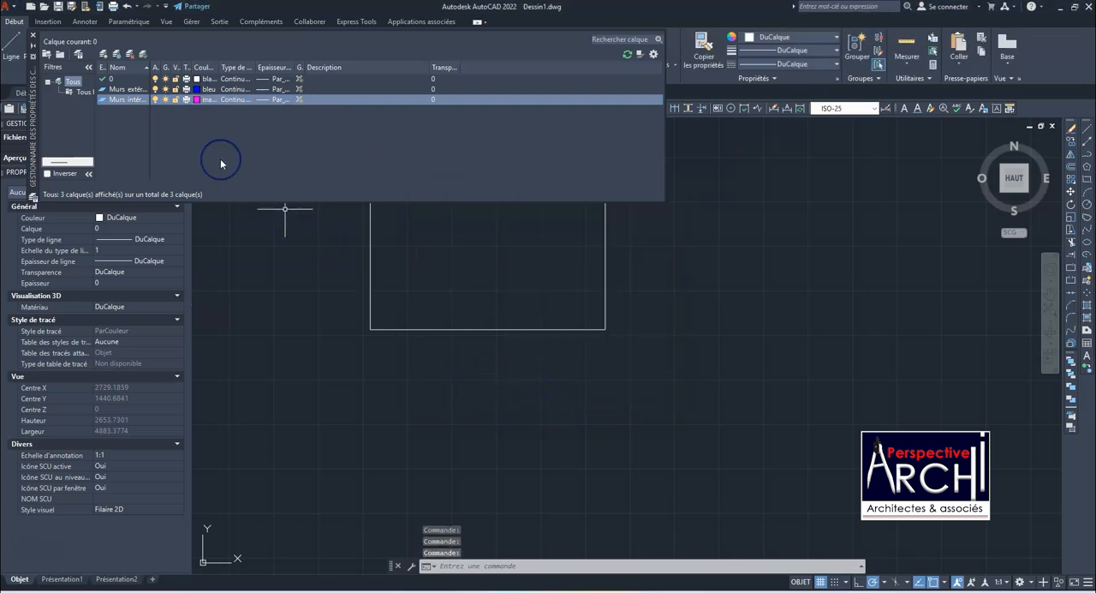
Create a new layer named "Poteaux" and set its colour to index colour 20
{"action": "left_click", "coordinate": [104, 53]}
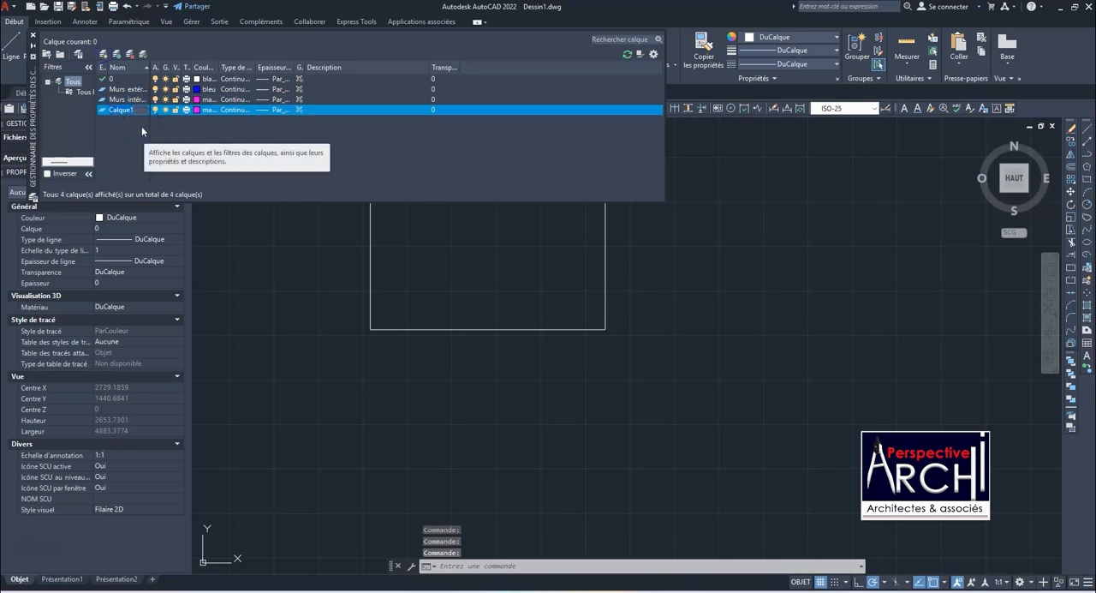
{"action": "type", "text": "oteaux"}
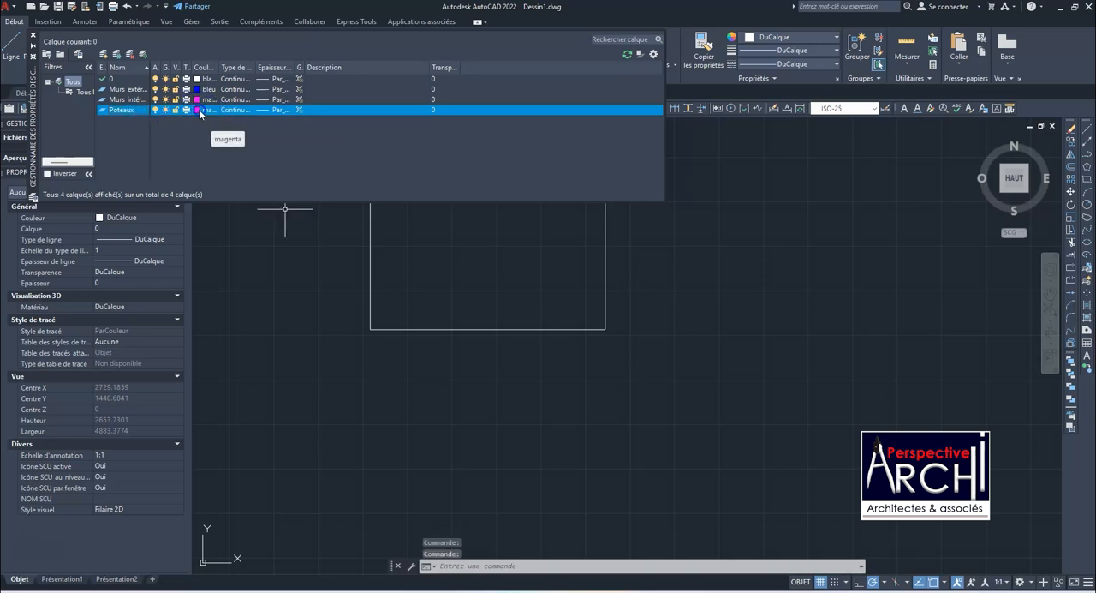
{"action": "left_click", "coordinate": [199, 110]}
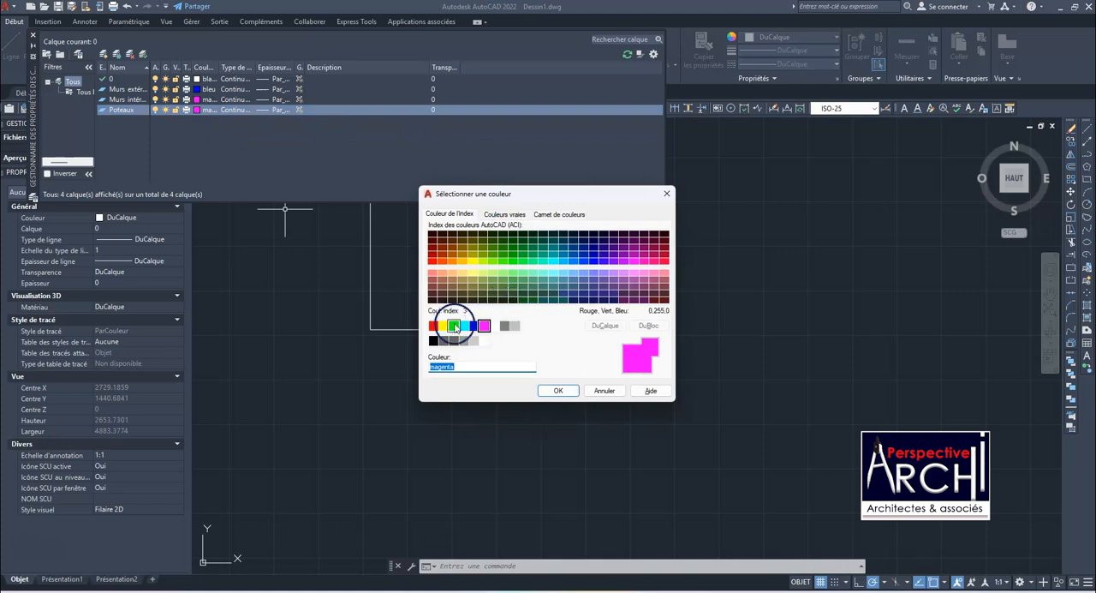
{"action": "left_click", "coordinate": [441, 261]}
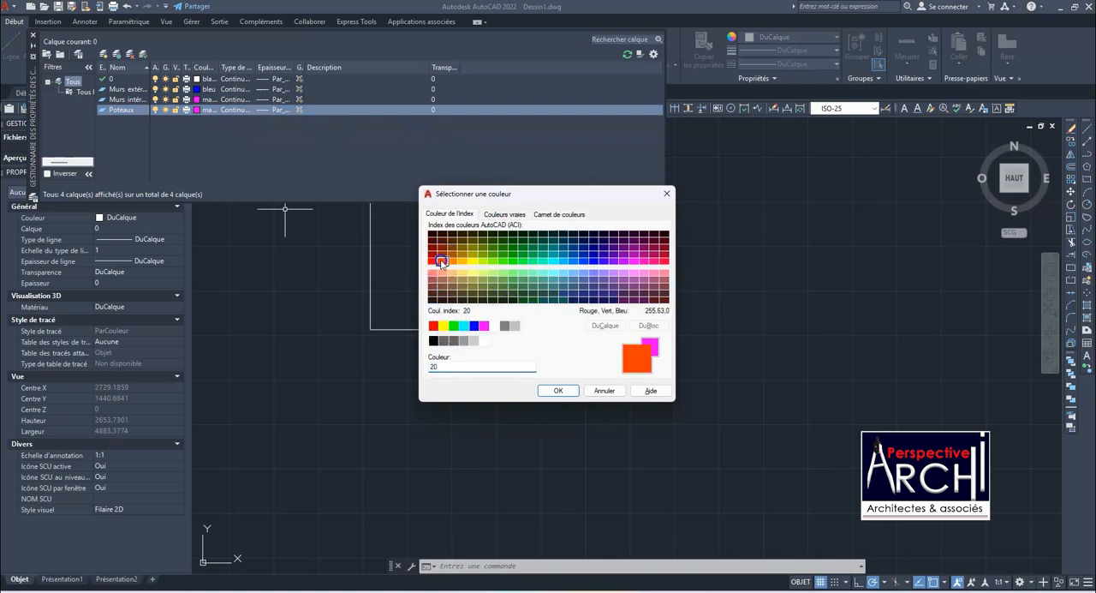
{"action": "left_click", "coordinate": [558, 390]}
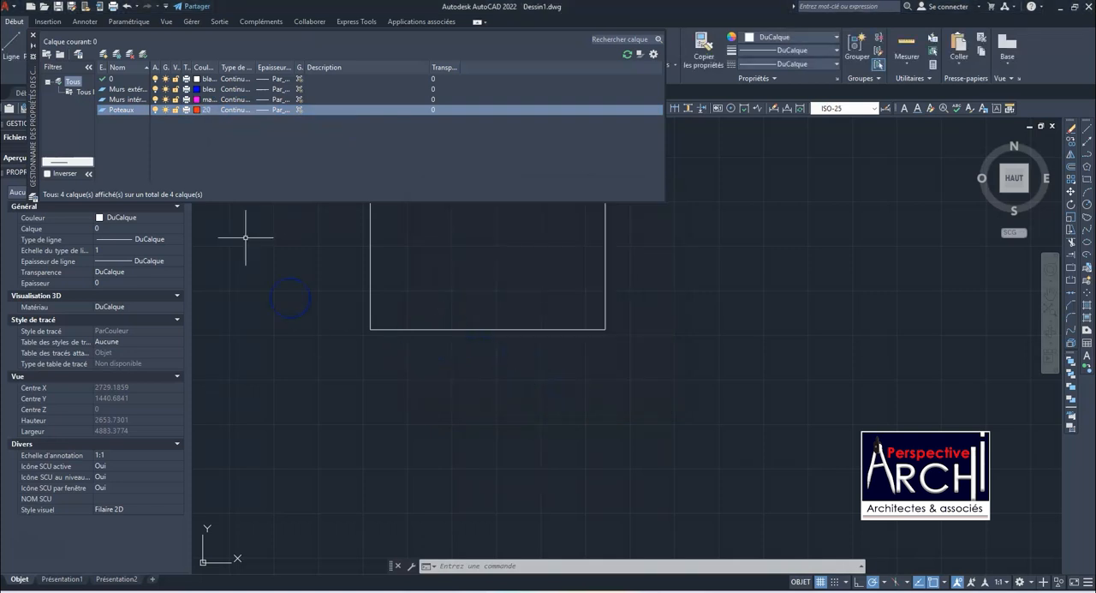
Create a new layer named "Axes" with index colour 20
{"action": "left_click", "coordinate": [103, 53]}
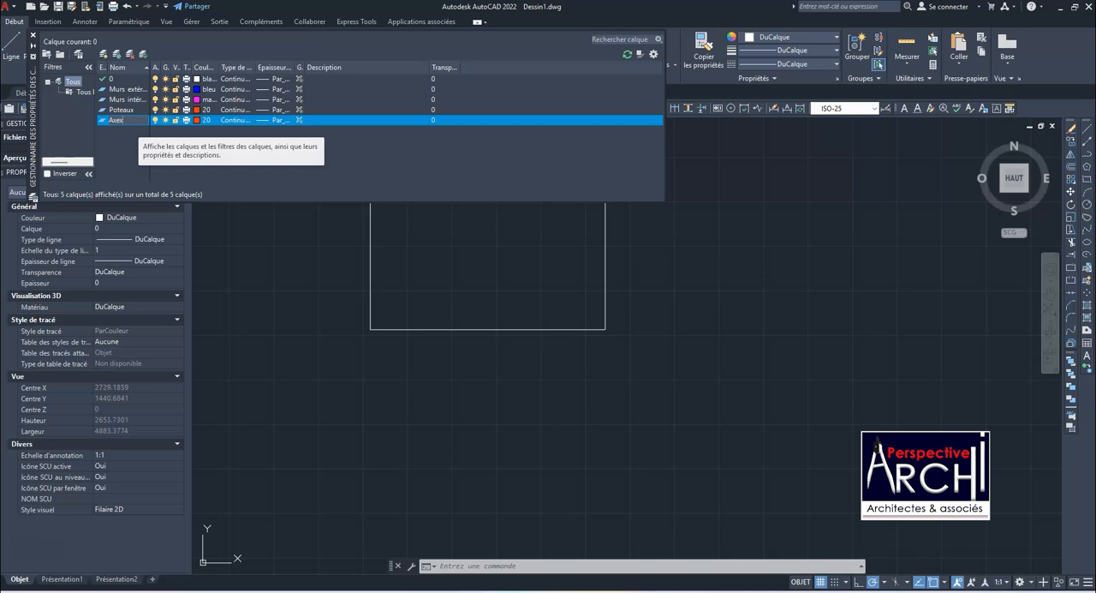
{"action": "left_click", "coordinate": [197, 120]}
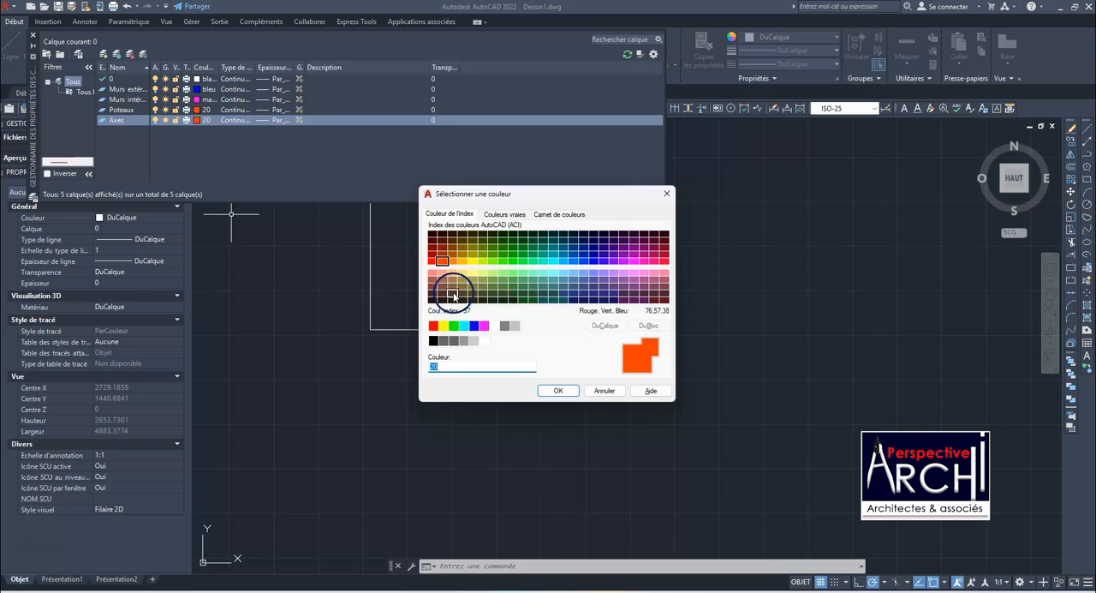
{"action": "left_click", "coordinate": [559, 389]}
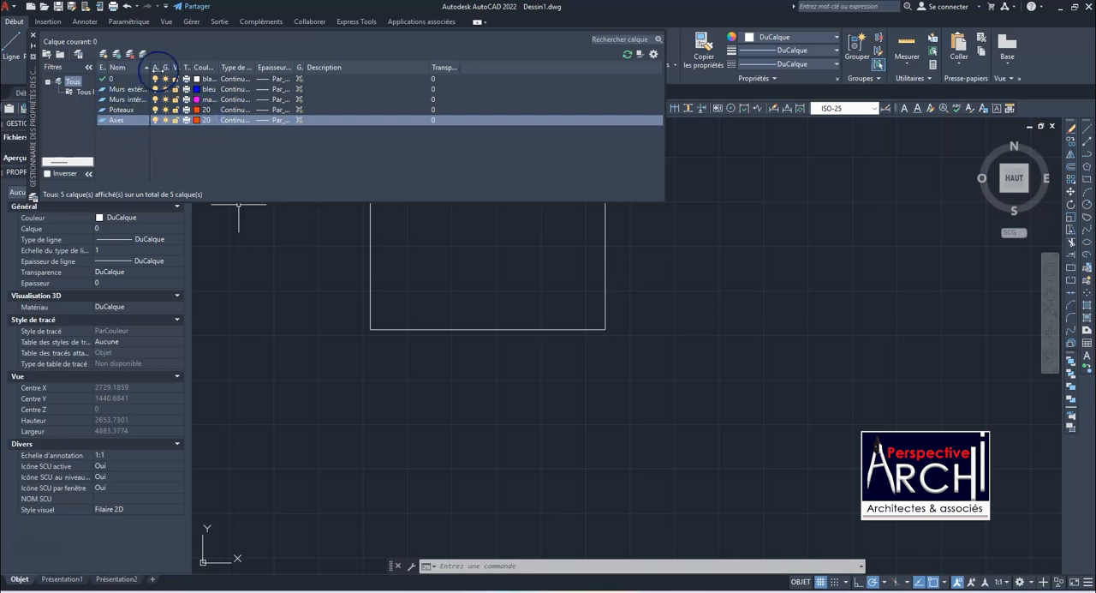
Create a new layer named "Menuiserie Alu" and set its colour to cyan
{"action": "left_click", "coordinate": [129, 54]}
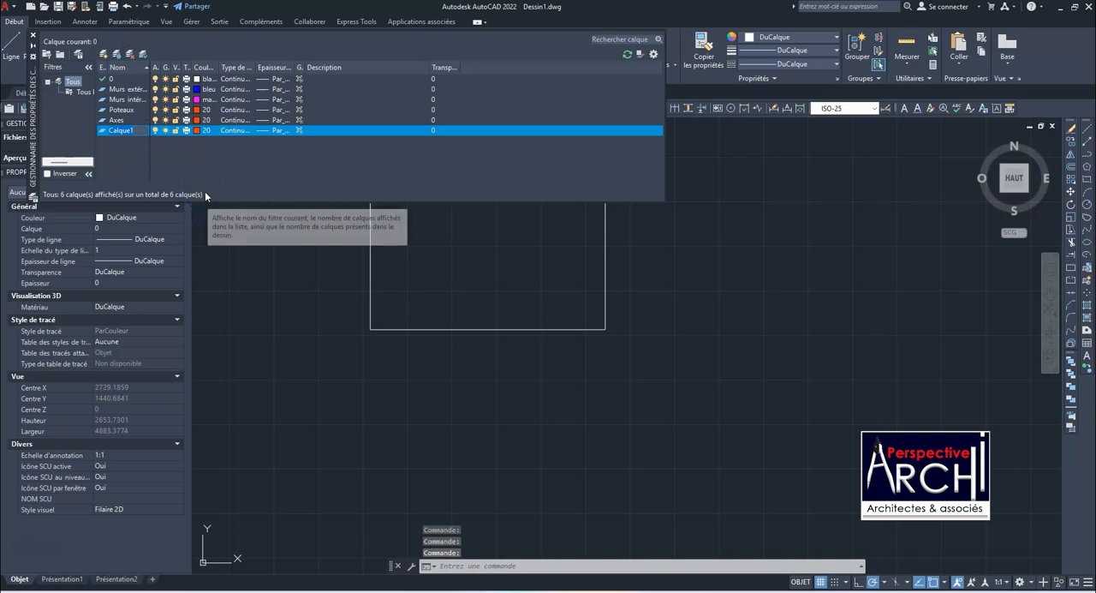
{"action": "type", "text": "p"}
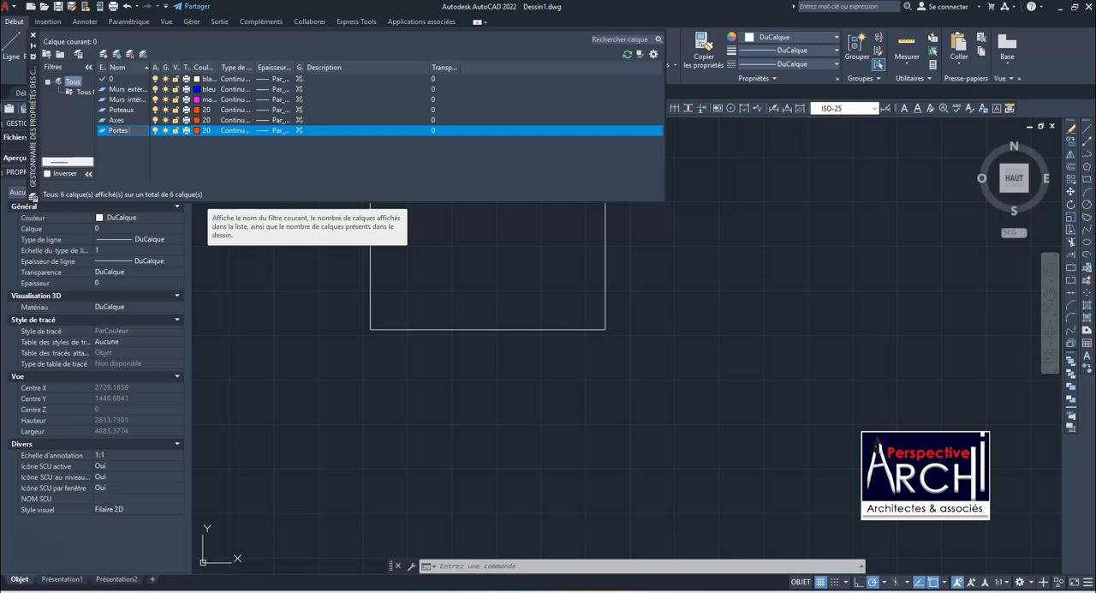
{"action": "type", "text": "mi"}
{"action": "type", "text": "u"}
{"action": "type", "text": "iserie Al"}
{"action": "left_click", "coordinate": [198, 131]}
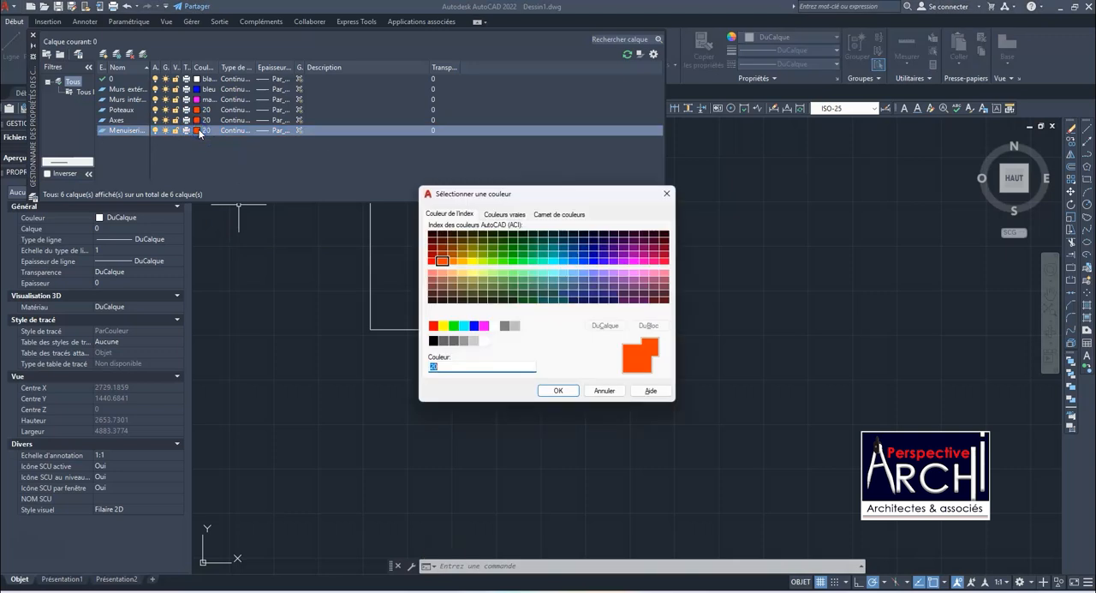
{"action": "left_click", "coordinate": [465, 326]}
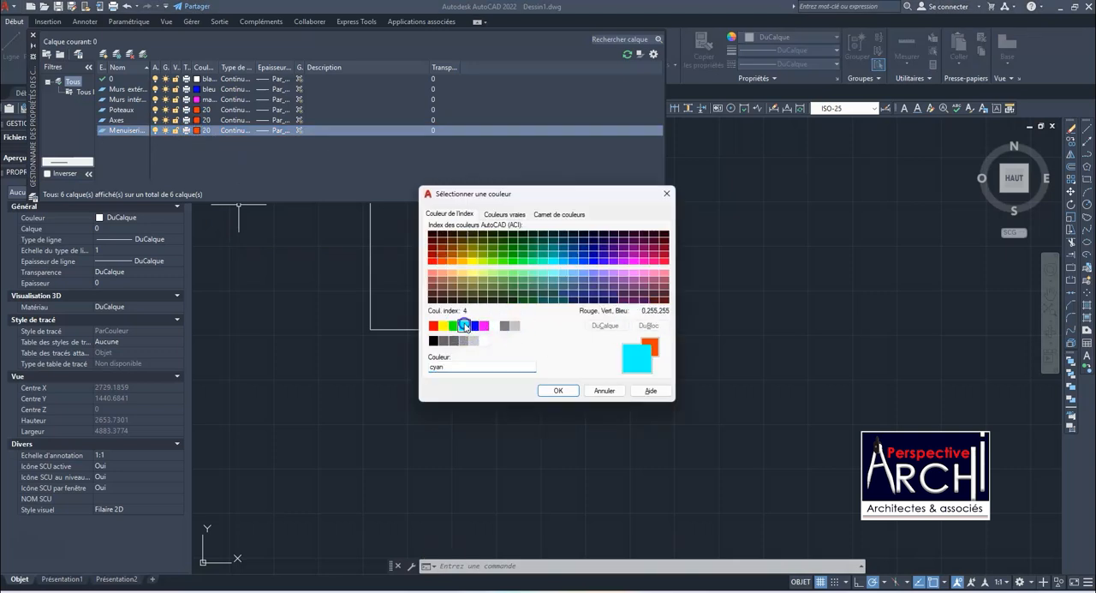
{"action": "left_click", "coordinate": [572, 393]}
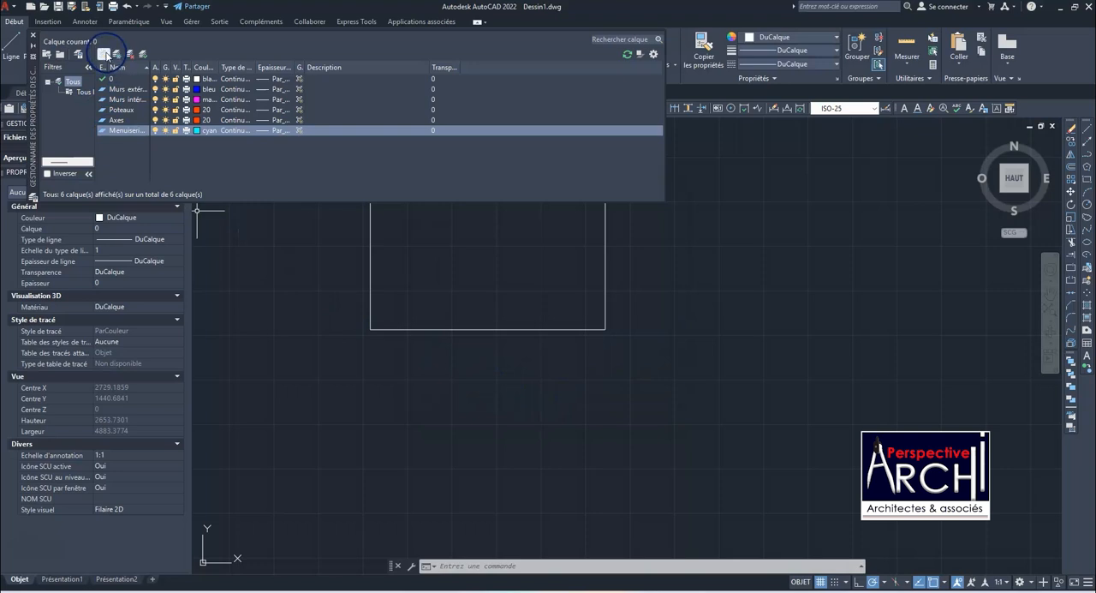
Create a new layer named "Menuiserie Bois", set its colour to green (vert), and close the layer properties manager
{"action": "left_click", "coordinate": [117, 53]}
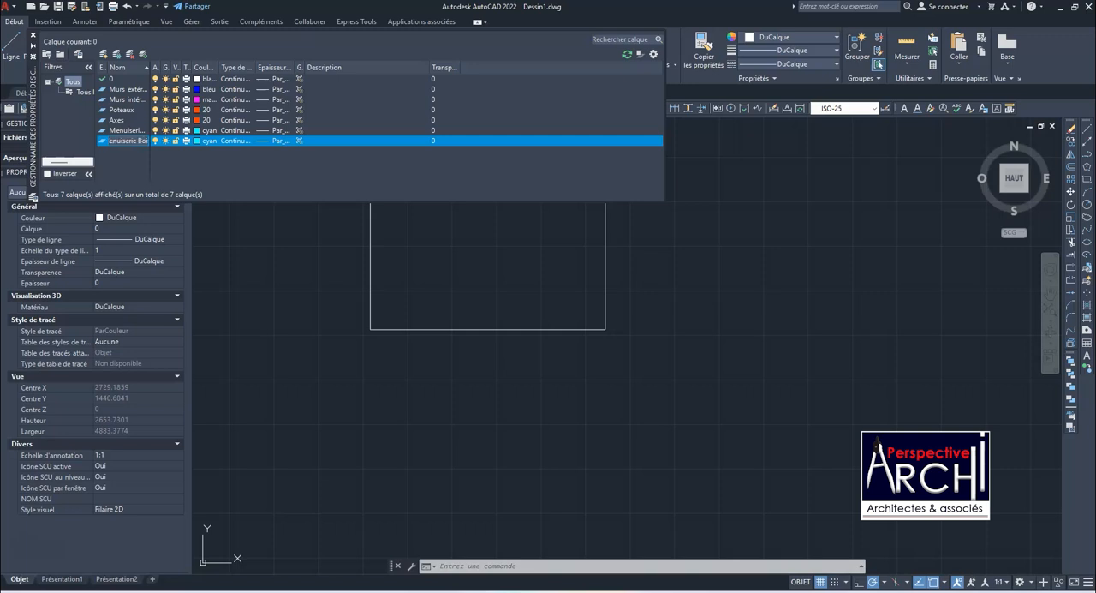
{"action": "left_click", "coordinate": [195, 141]}
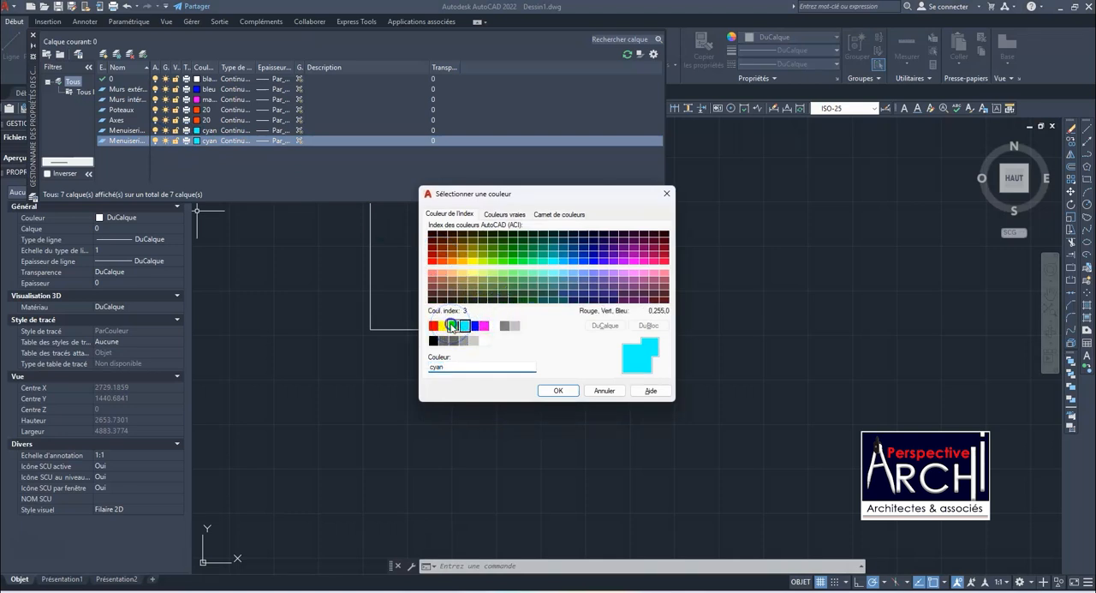
{"action": "left_click", "coordinate": [452, 325]}
{"action": "left_click", "coordinate": [558, 390]}
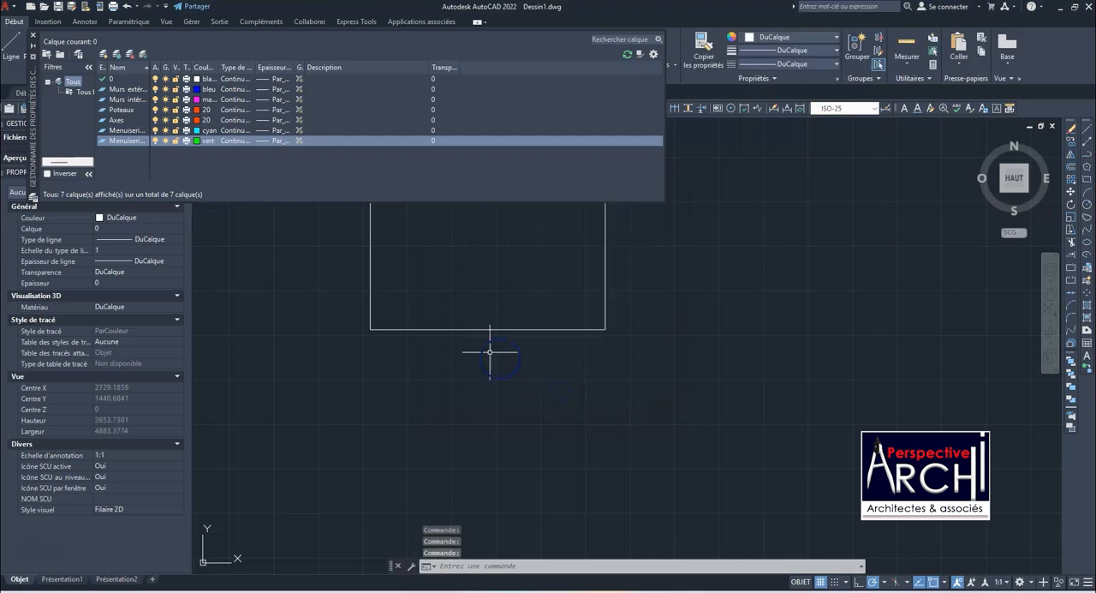
{"action": "left_click", "coordinate": [236, 233]}
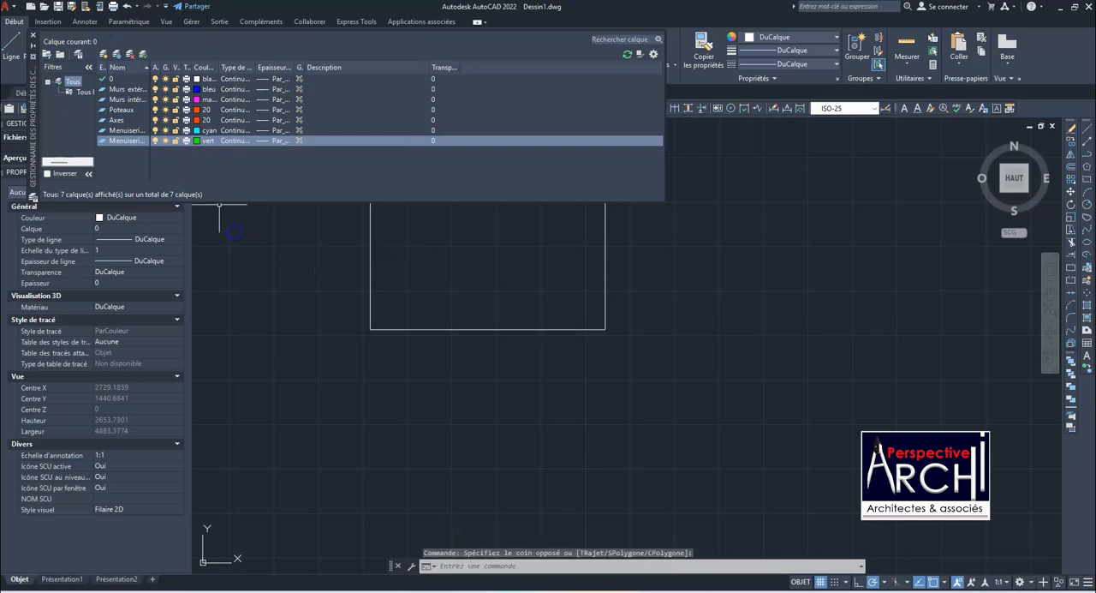
{"action": "left_click", "coordinate": [32, 35]}
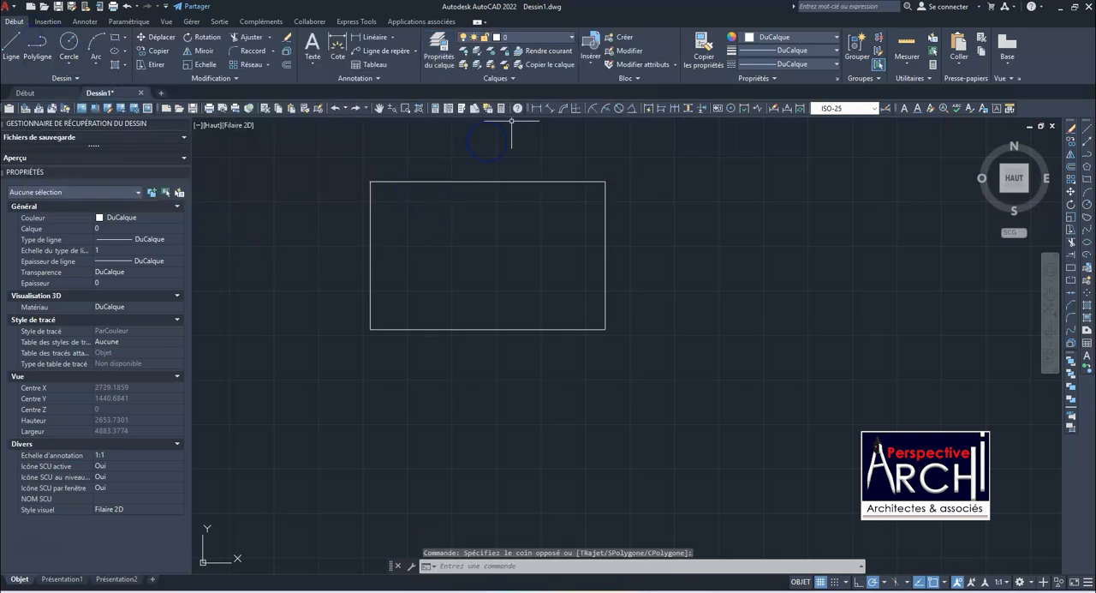
Assign the four lines of the rectangle to the "Murs extérieurs" layer
{"action": "left_click", "coordinate": [571, 41]}
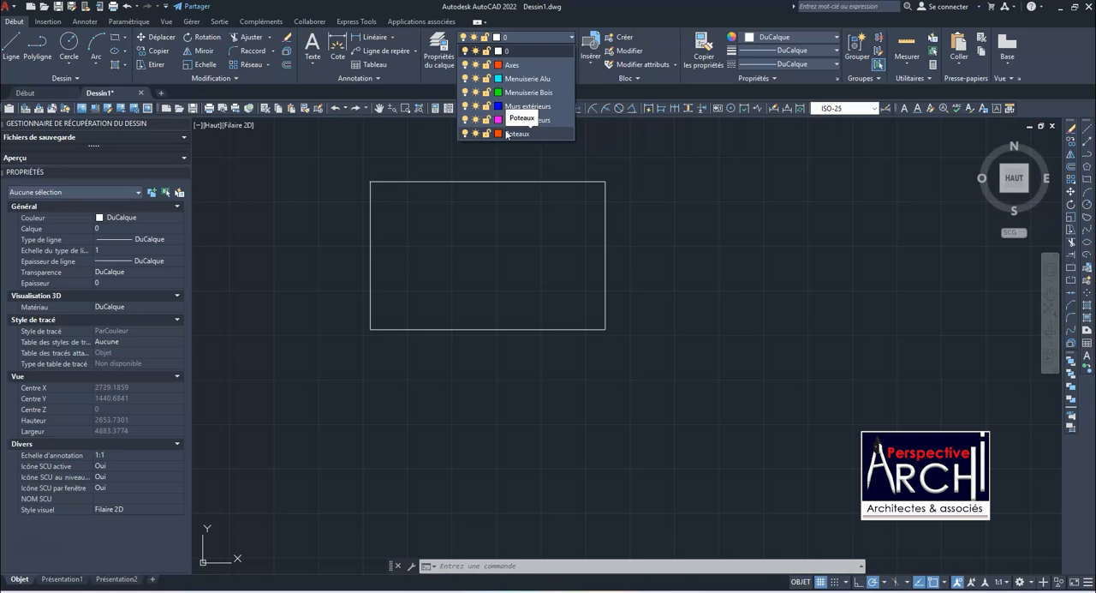
{"action": "left_click", "coordinate": [511, 193]}
{"action": "left_click", "coordinate": [395, 188]}
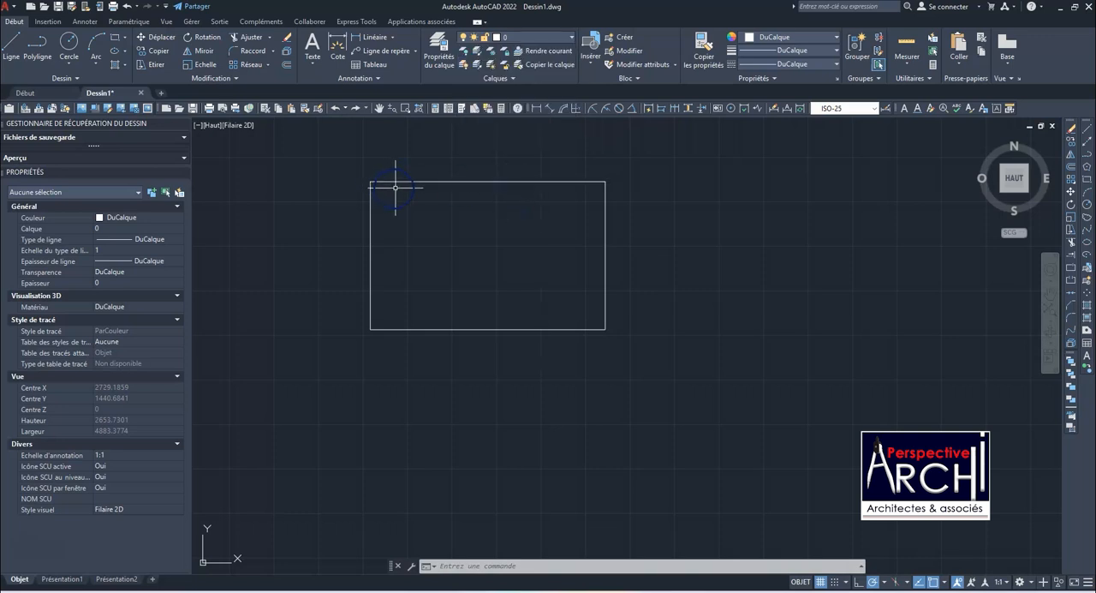
{"action": "left_click", "coordinate": [369, 181]}
{"action": "left_click", "coordinate": [377, 181]}
{"action": "left_click", "coordinate": [372, 219]}
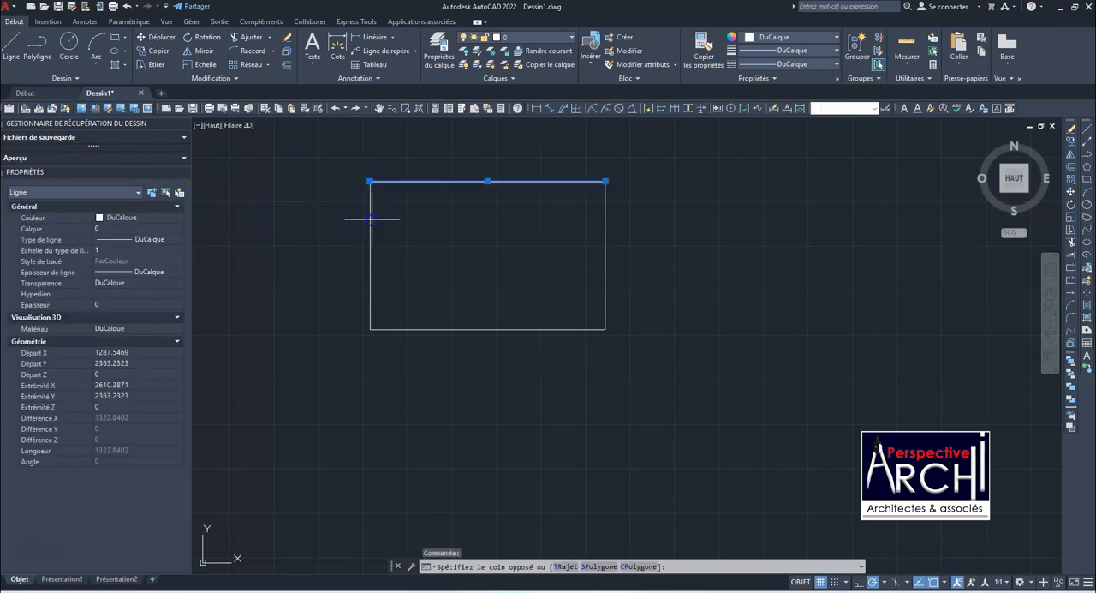
{"action": "left_click", "coordinate": [368, 240]}
{"action": "left_click", "coordinate": [432, 329]}
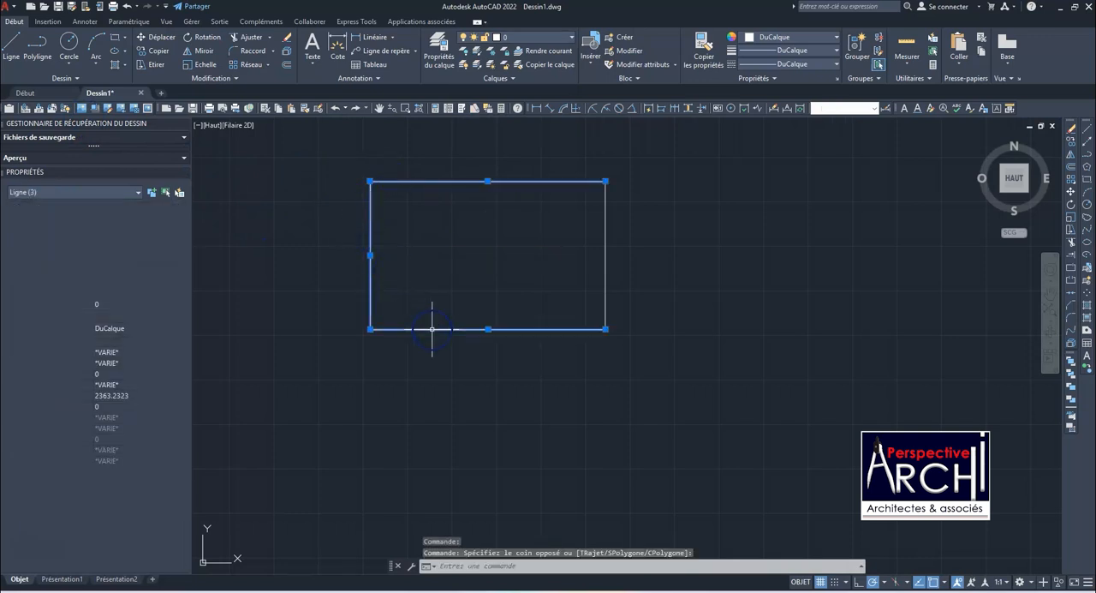
{"action": "left_click", "coordinate": [606, 248]}
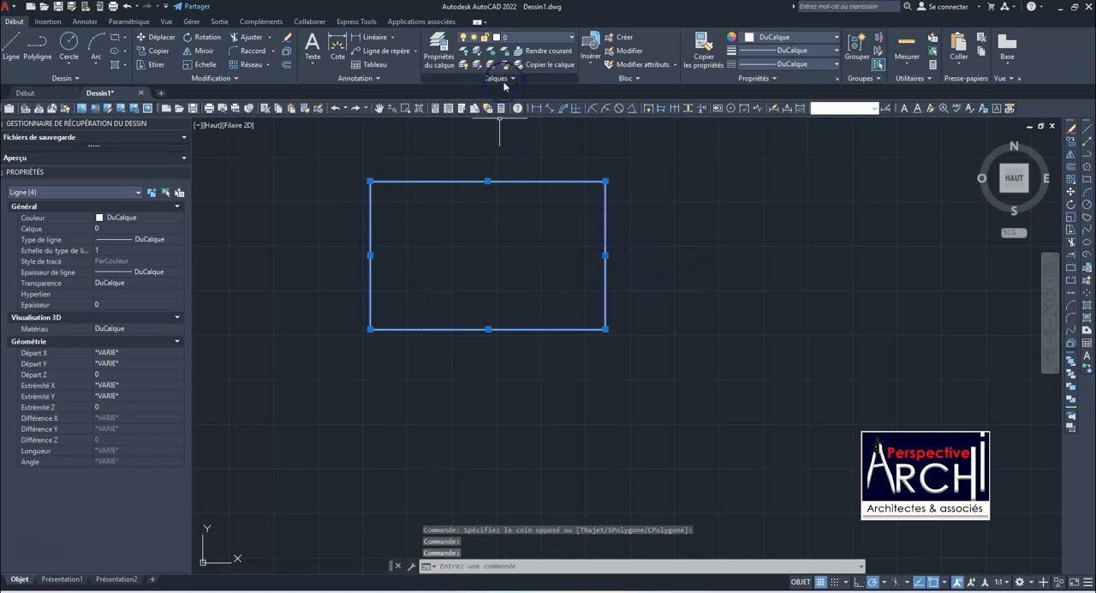
{"action": "left_click", "coordinate": [509, 38]}
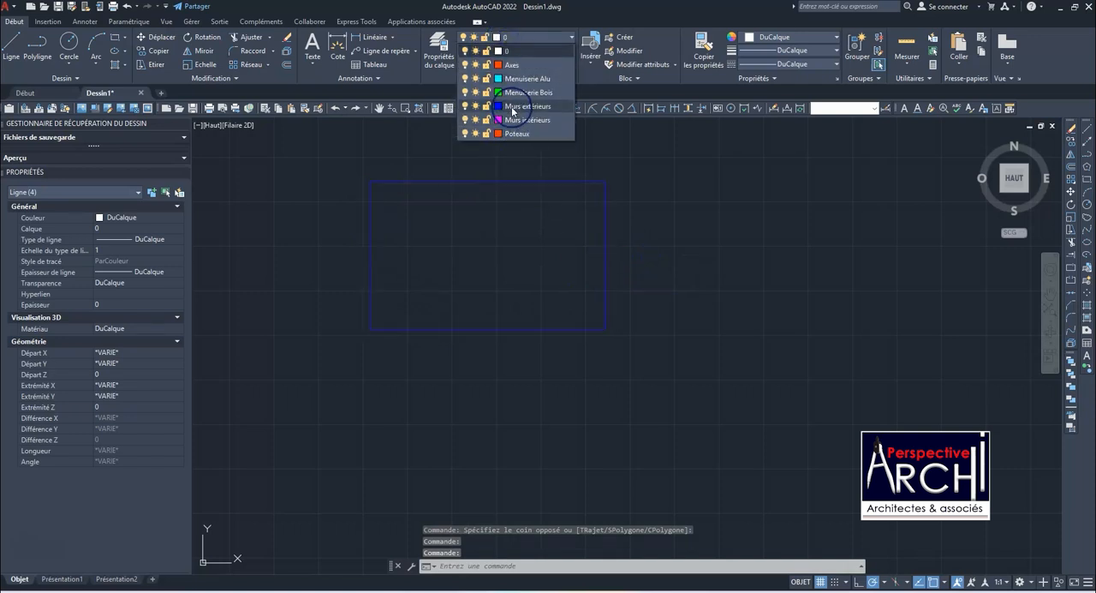
{"action": "left_click", "coordinate": [513, 107]}
{"action": "key", "text": "Escape"}
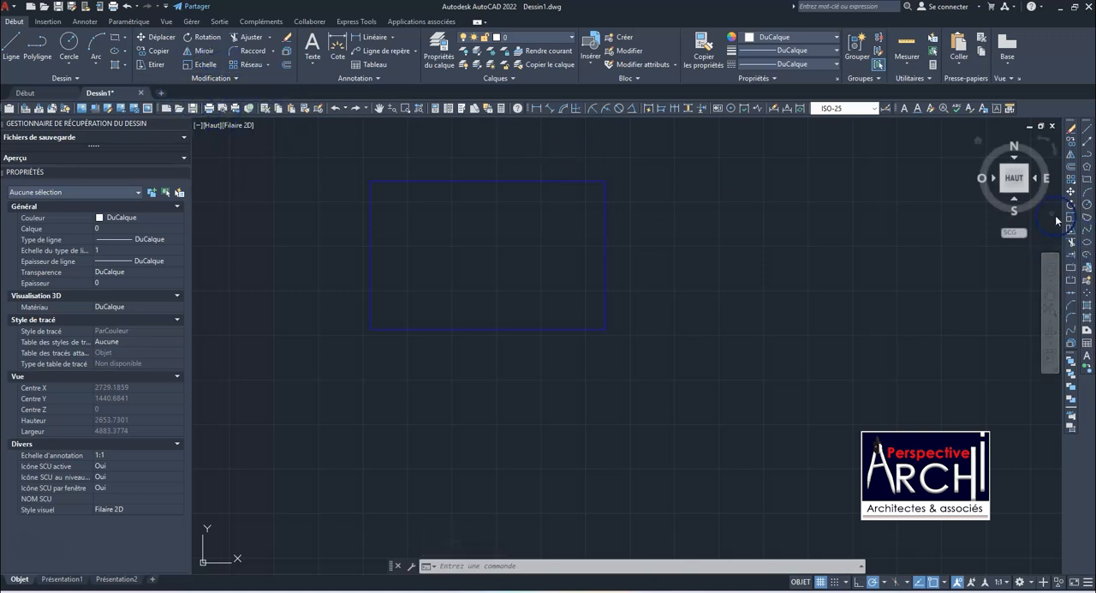
Offset each of the rectangle's four sides inward by 20 to give the exterior walls their thickness
{"action": "type", "text": "DECALER"}
{"action": "key", "text": "Return"}
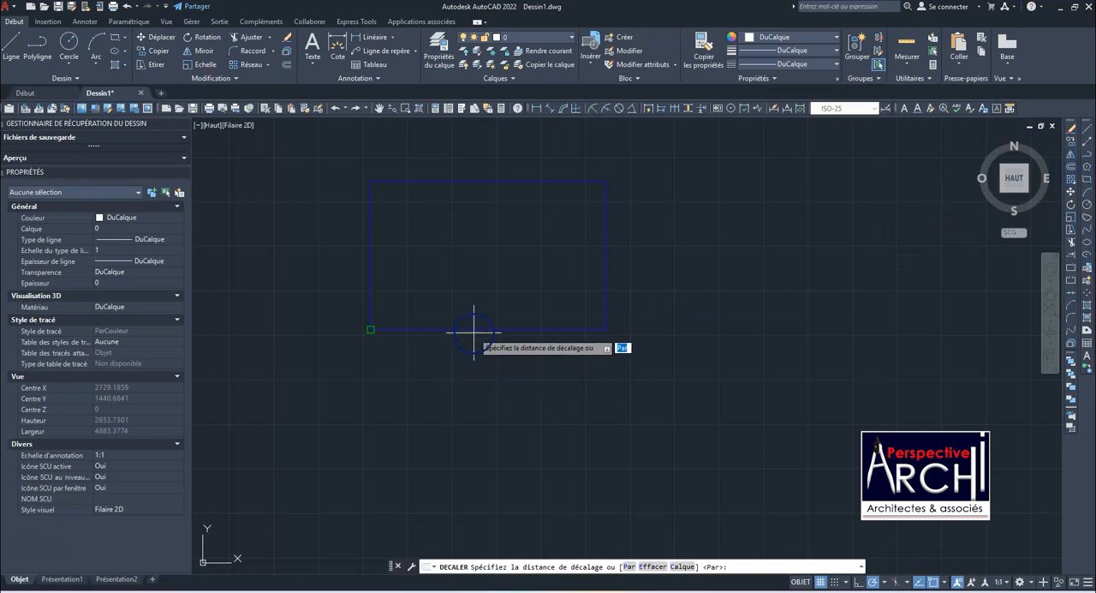
{"action": "type", "text": "20"}
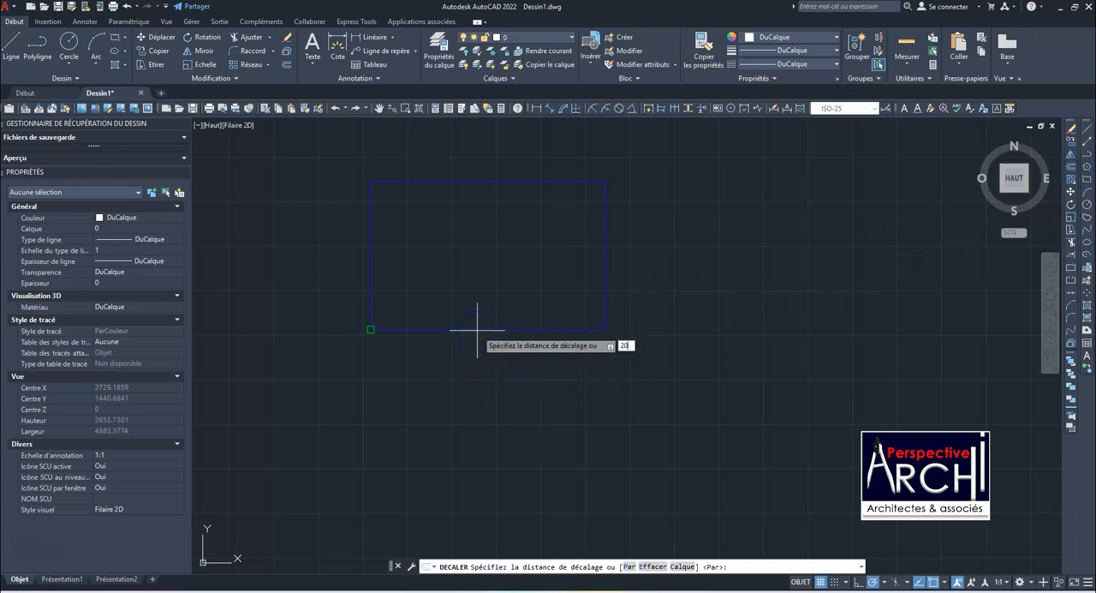
{"action": "key", "text": "Return"}
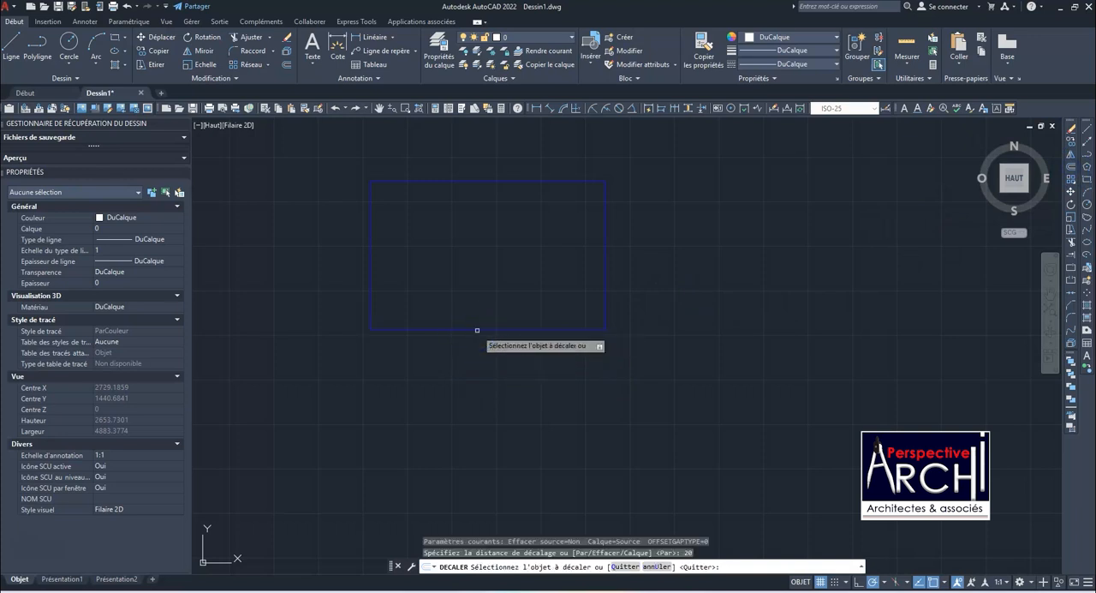
{"action": "left_click", "coordinate": [477, 330]}
{"action": "left_click", "coordinate": [477, 305]}
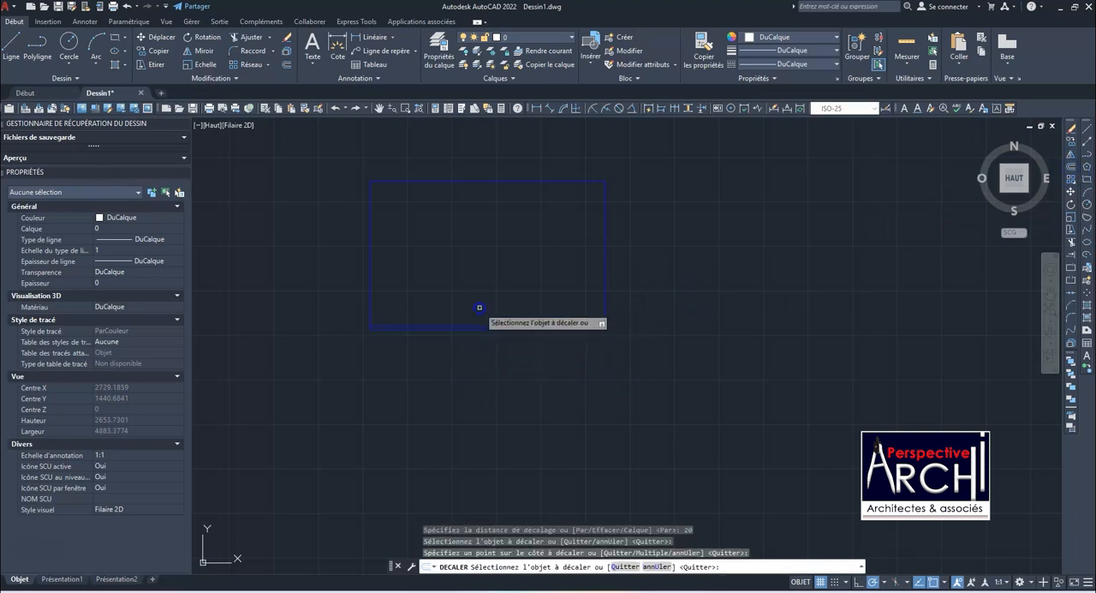
{"action": "left_click", "coordinate": [370, 275]}
{"action": "left_click", "coordinate": [389, 276]}
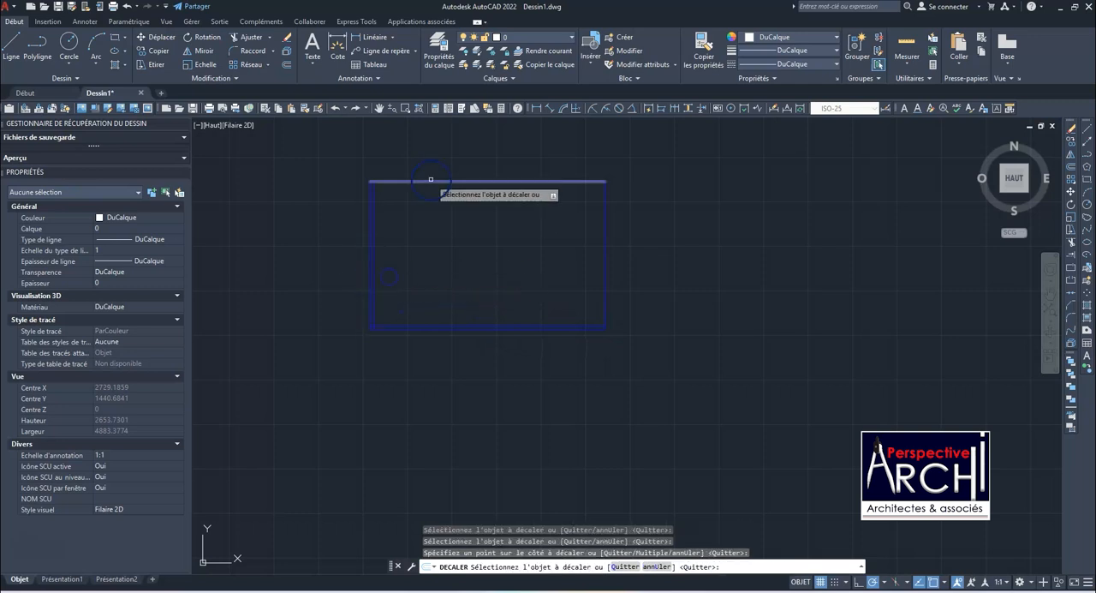
{"action": "left_click", "coordinate": [431, 180]}
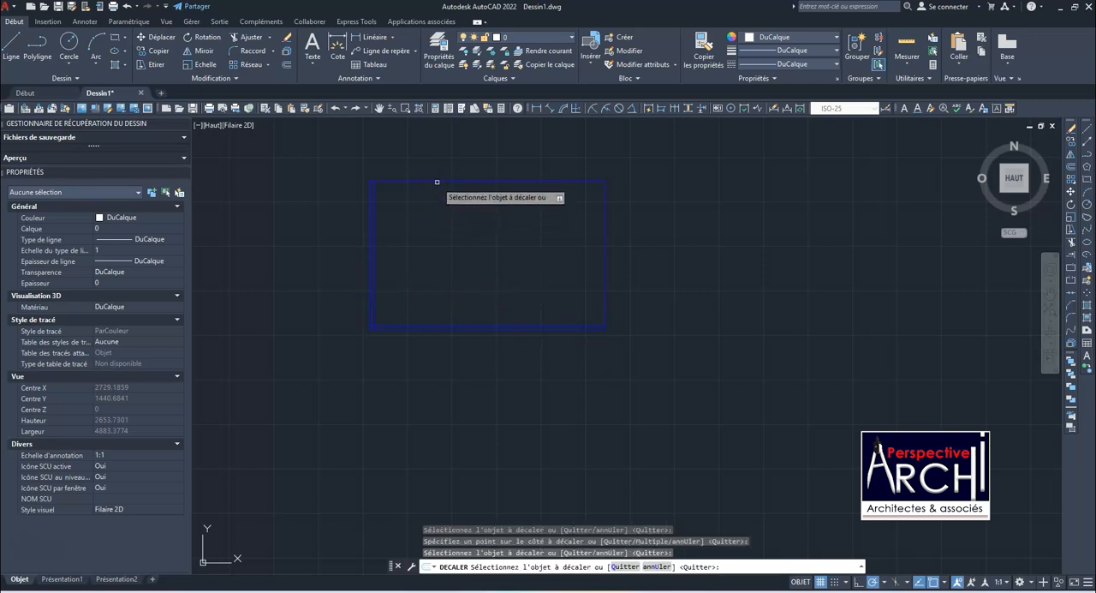
{"action": "left_click", "coordinate": [437, 181]}
{"action": "left_click", "coordinate": [435, 206]}
{"action": "left_click", "coordinate": [604, 225]}
{"action": "left_click", "coordinate": [559, 227]}
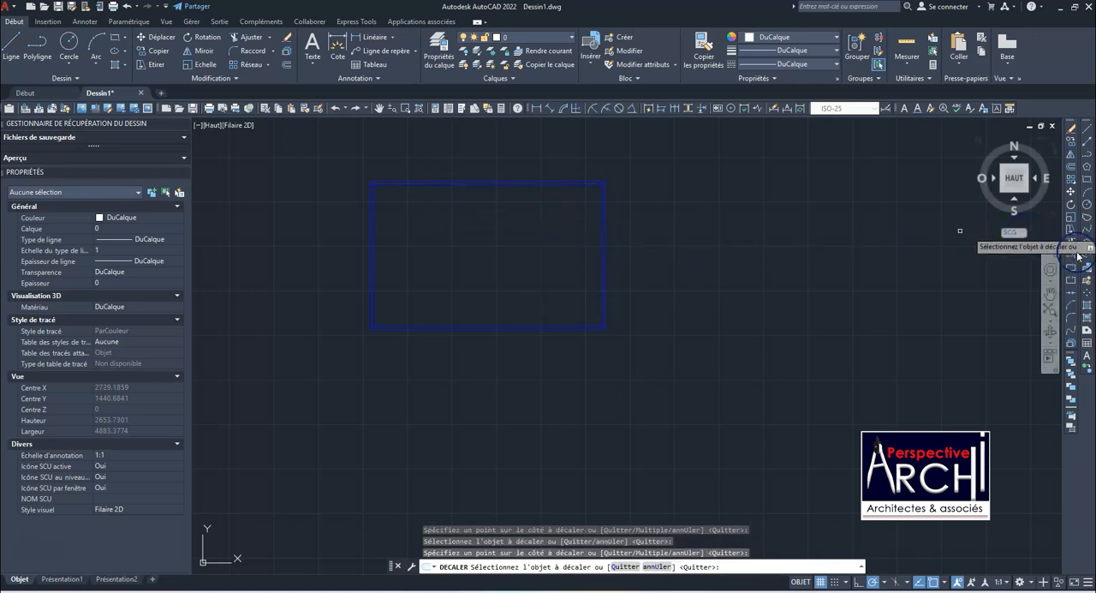
{"action": "key", "text": "Escape"}
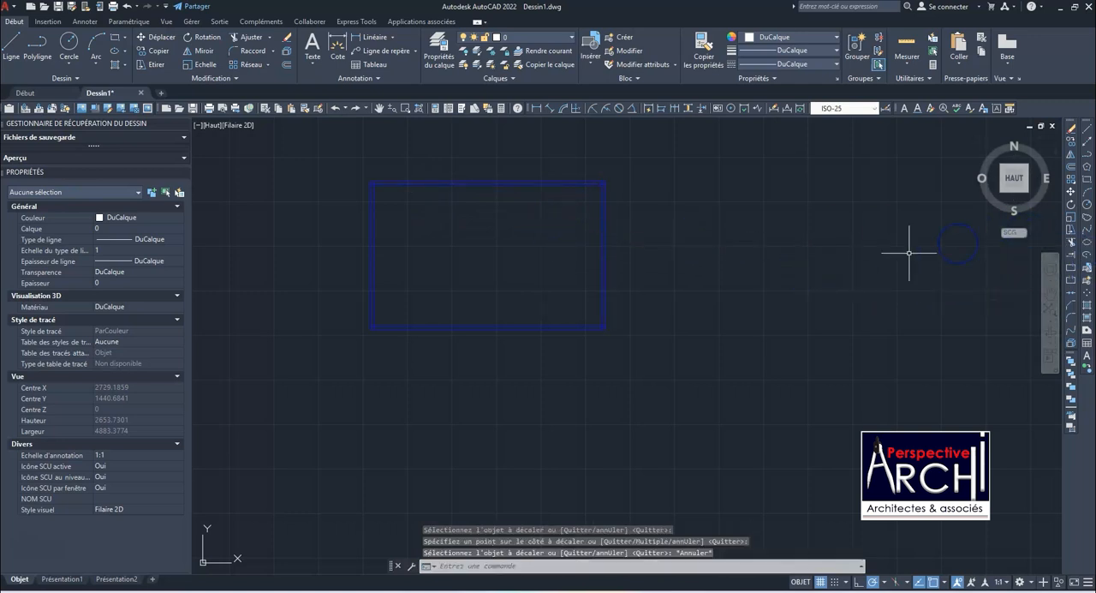
{"action": "left_click", "coordinate": [1071, 167]}
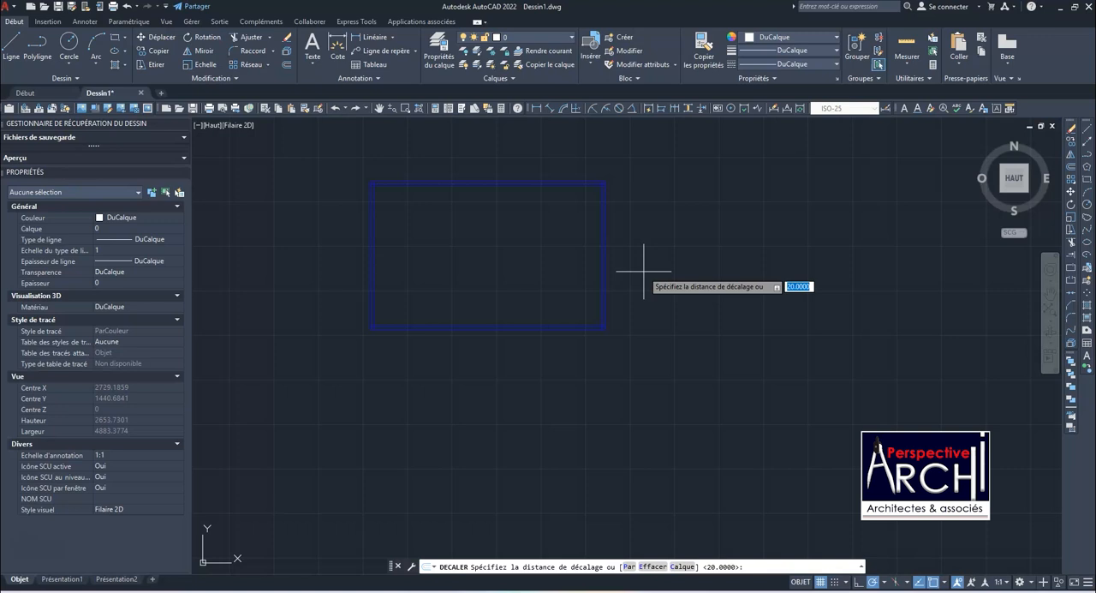
{"action": "key", "text": "Return"}
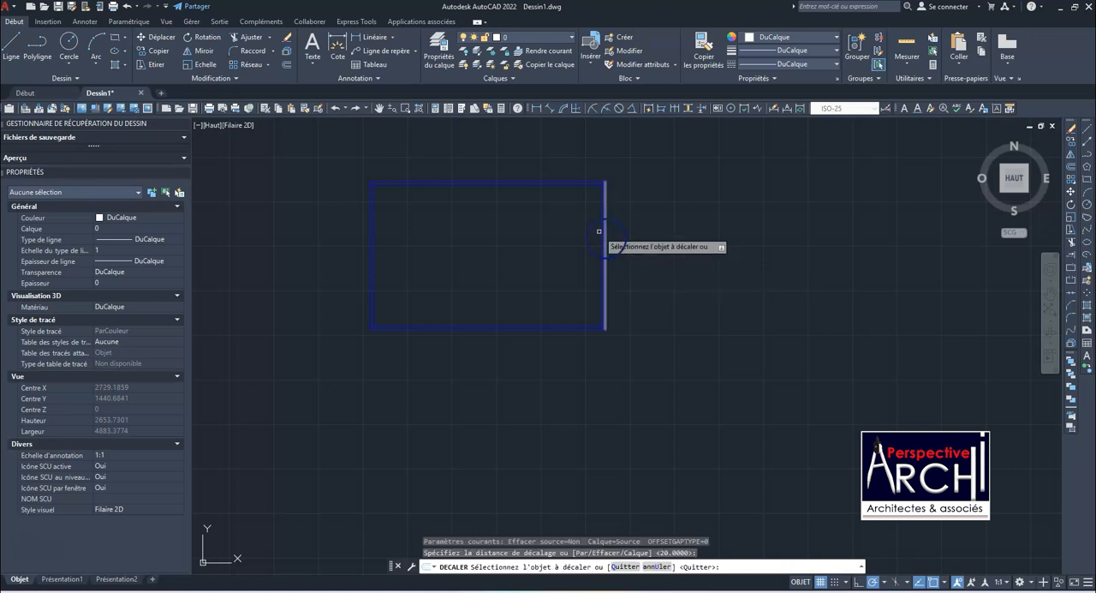
{"action": "scroll", "coordinate": [594, 208], "scroll_direction": "up", "scroll_amount": 4}
{"action": "scroll", "coordinate": [626, 229], "scroll_direction": "down", "scroll_amount": 4}
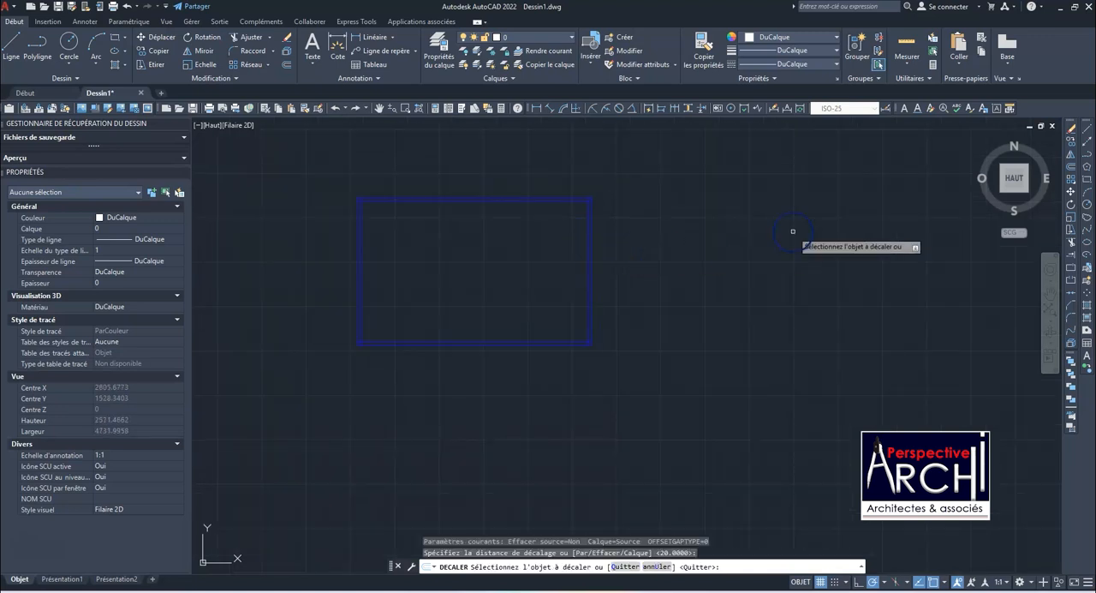
Offset the line of the right exterior wall by 200 towards the inside of the rectangle
{"action": "left_click", "coordinate": [1070, 174]}
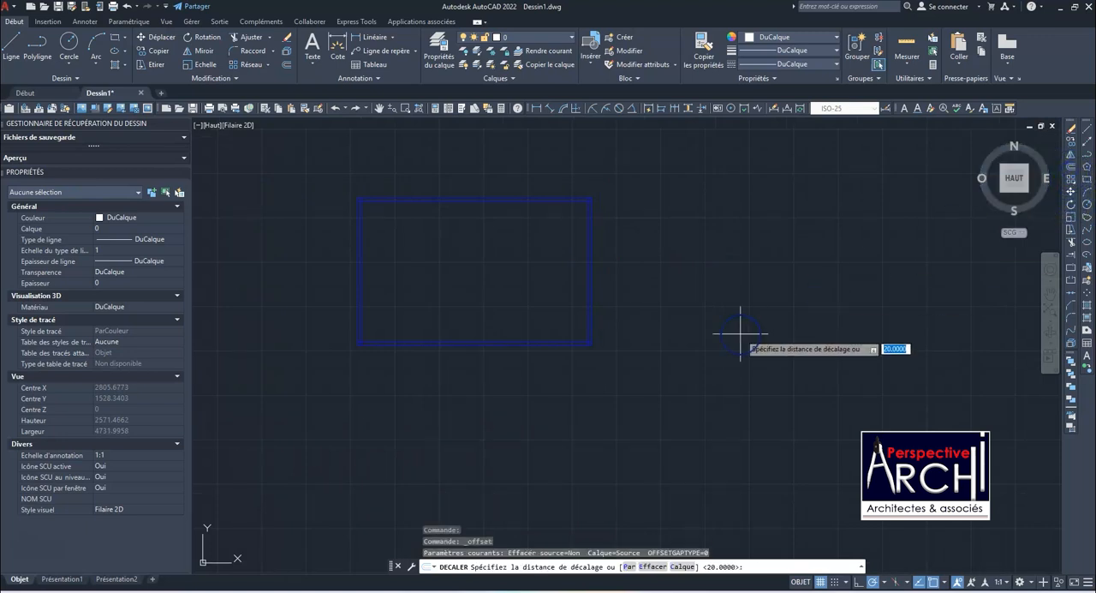
{"action": "type", "text": "200"}
{"action": "key", "text": "Return"}
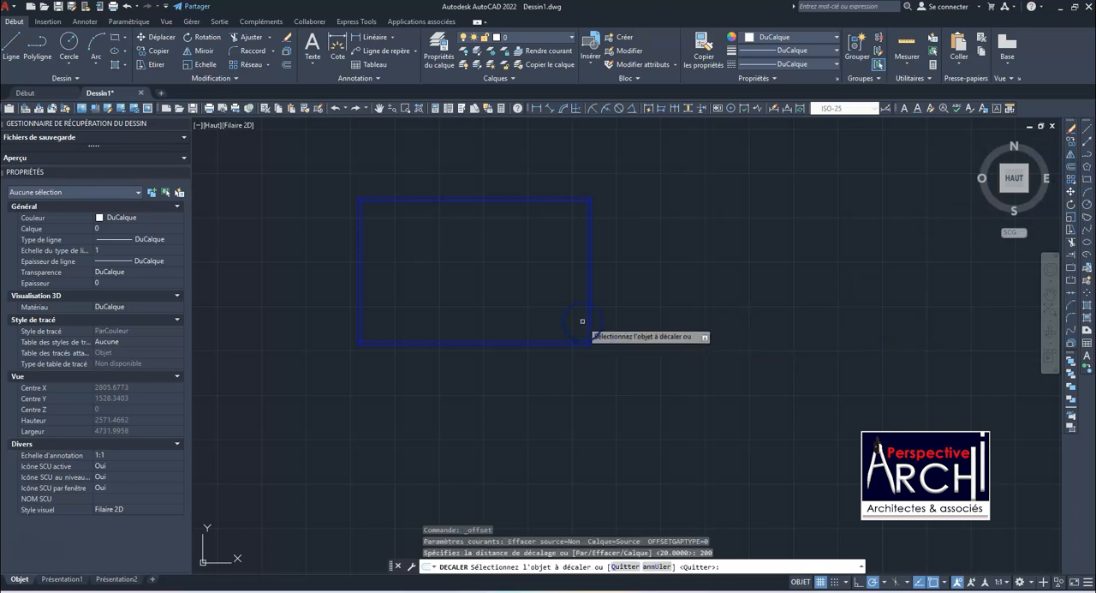
{"action": "left_click", "coordinate": [561, 289]}
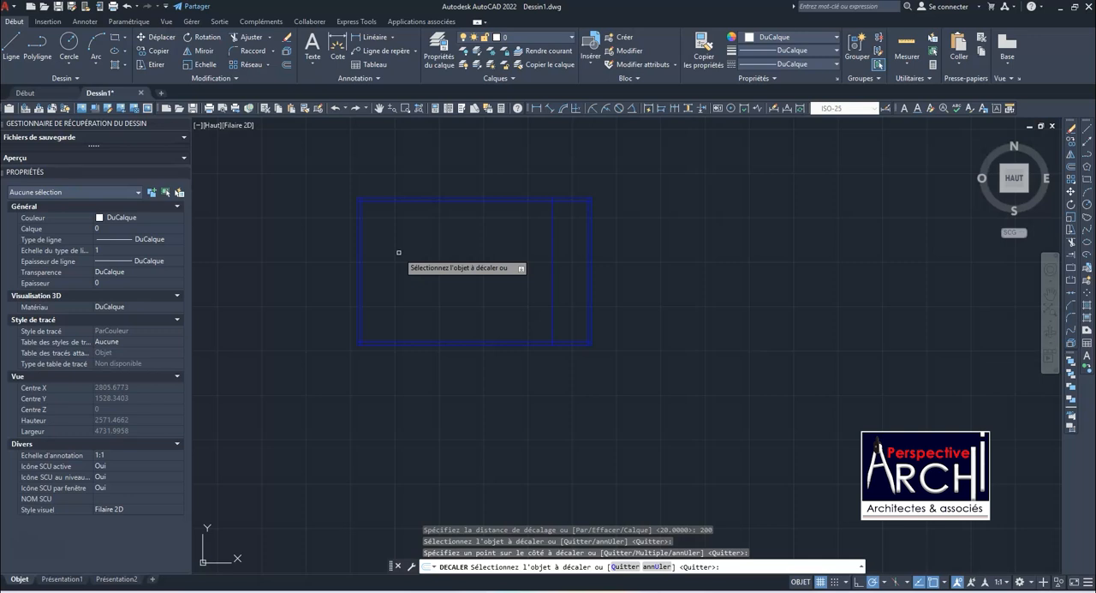
Offset the line of the left exterior wall by 500 towards the inside of the rectangle
{"action": "key", "text": "Return"}
{"action": "key", "text": "Return"}
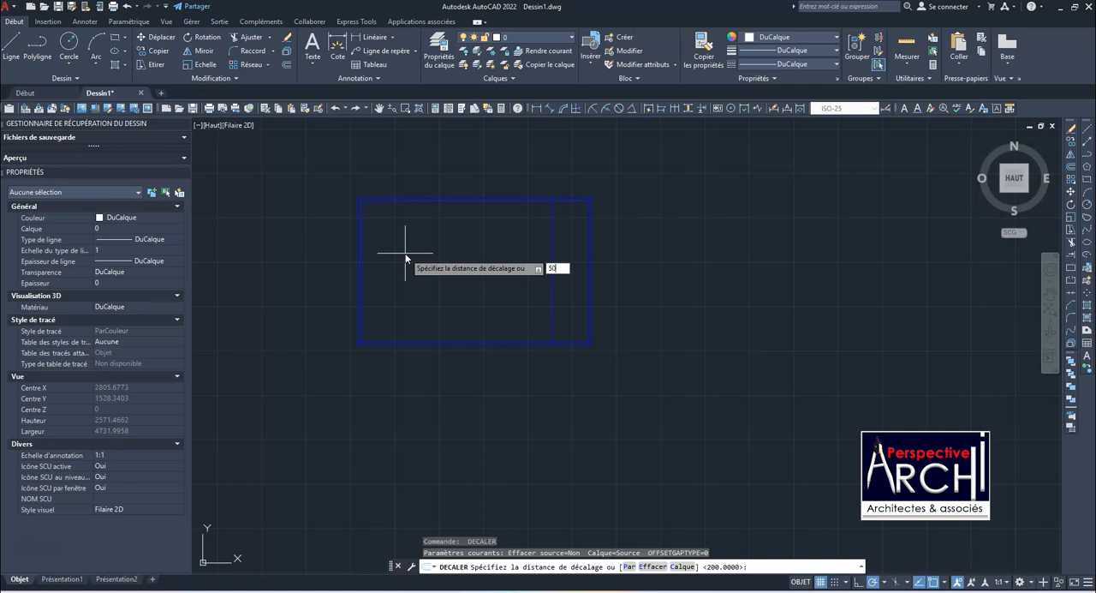
{"action": "key", "text": "Return"}
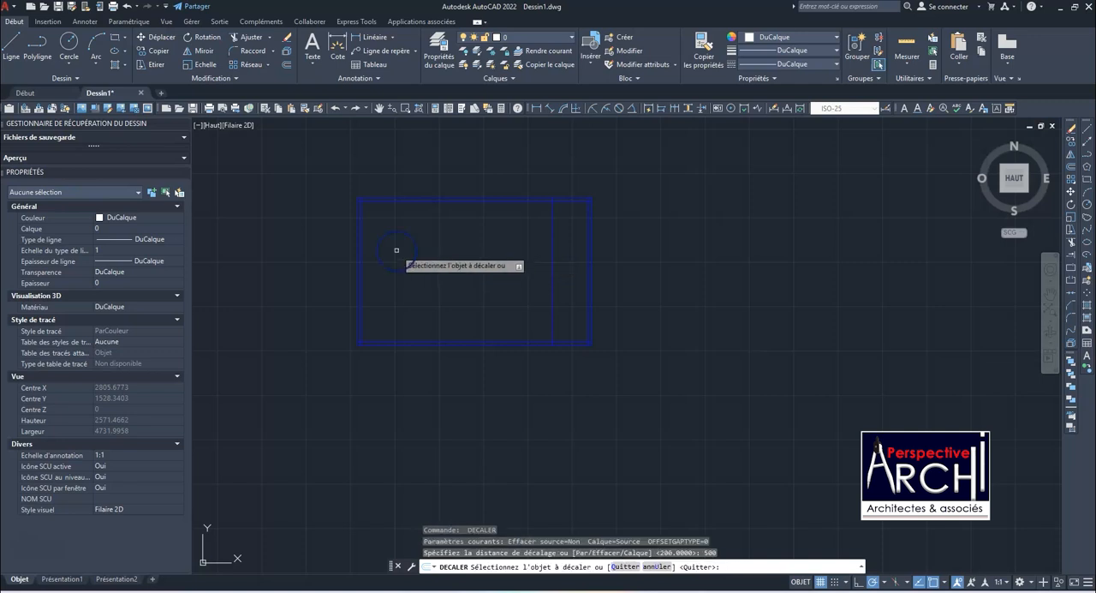
{"action": "left_click", "coordinate": [363, 267]}
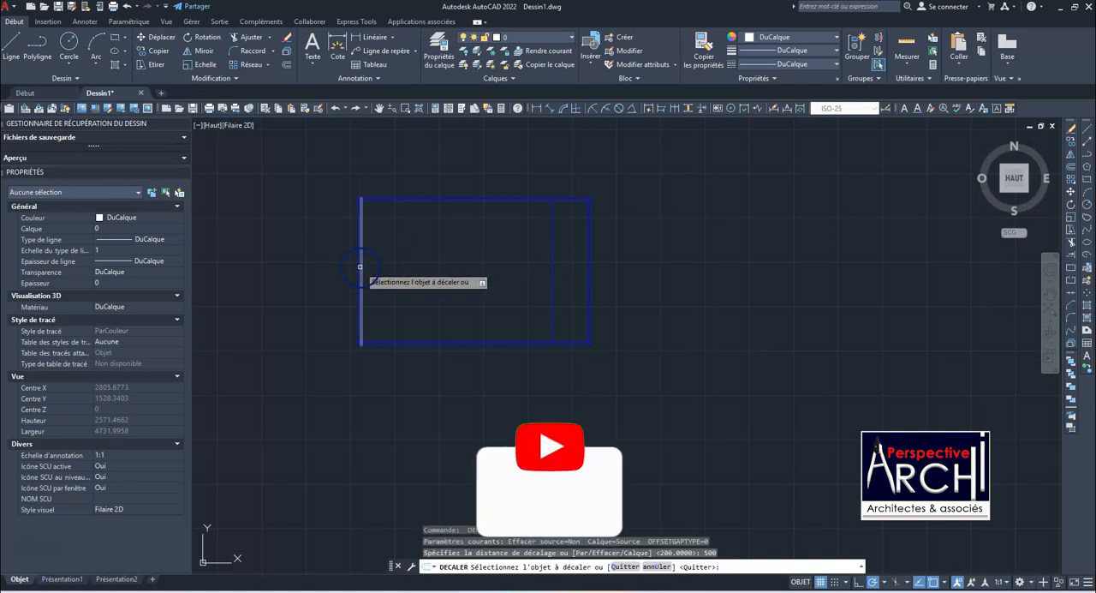
{"action": "left_click", "coordinate": [471, 269]}
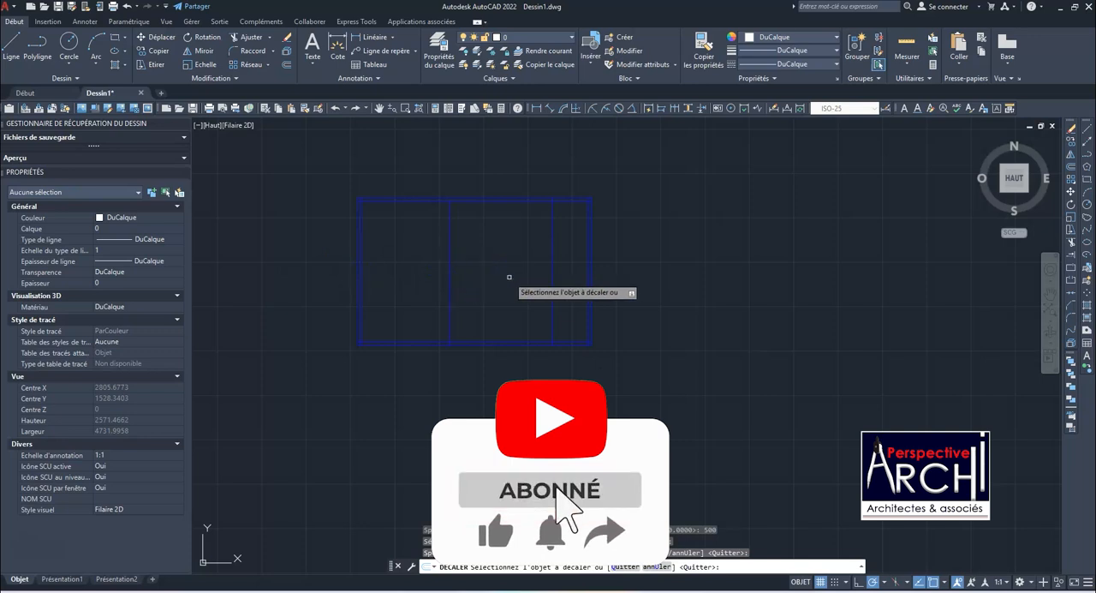
Offset the vertical line nearest the right exterior wall by 100 towards the middle of the plan
{"action": "key", "text": "Return"}
{"action": "key", "text": "Return"}
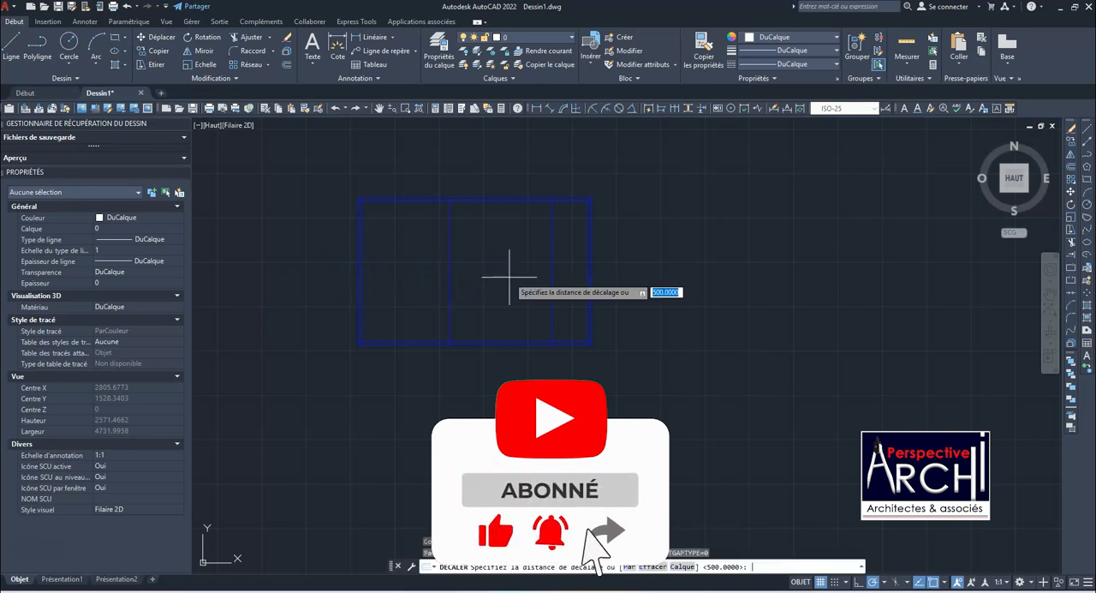
{"action": "type", "text": "100"}
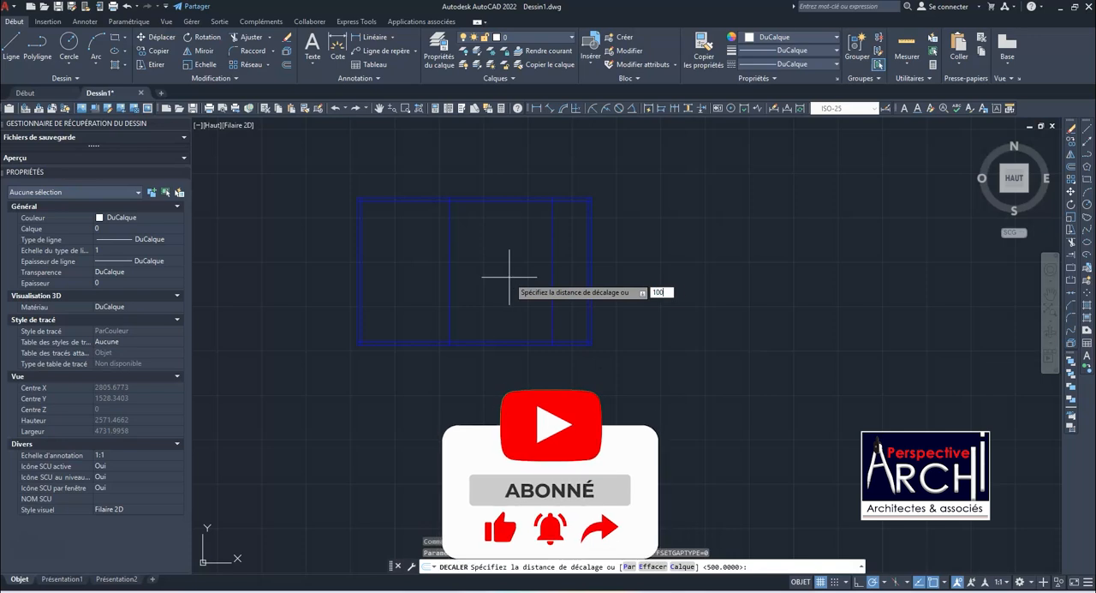
{"action": "key", "text": "Return"}
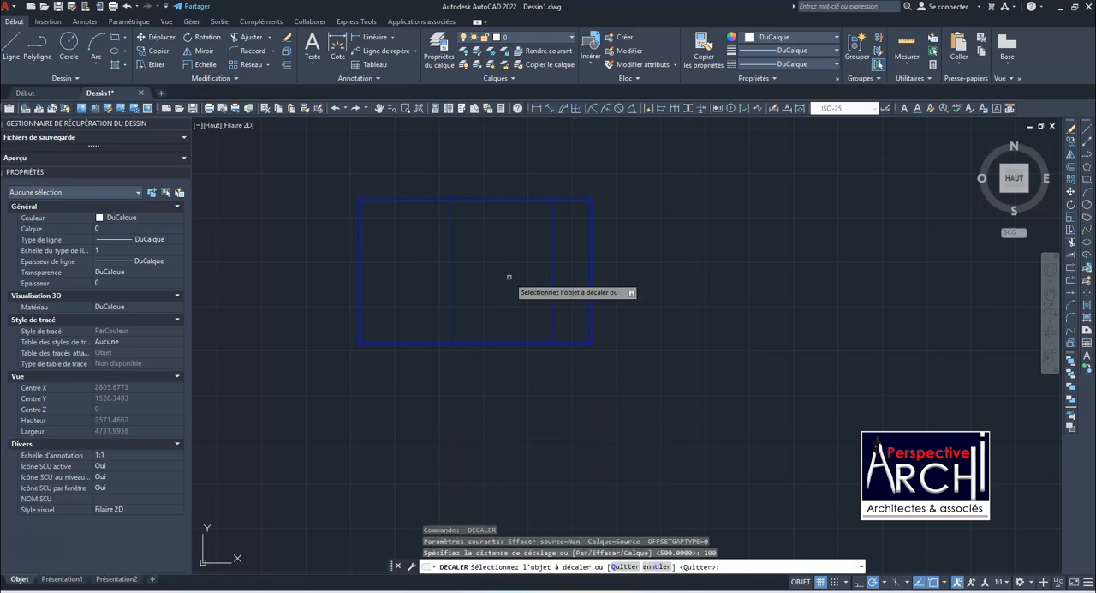
{"action": "left_click", "coordinate": [555, 273]}
{"action": "left_click", "coordinate": [516, 275]}
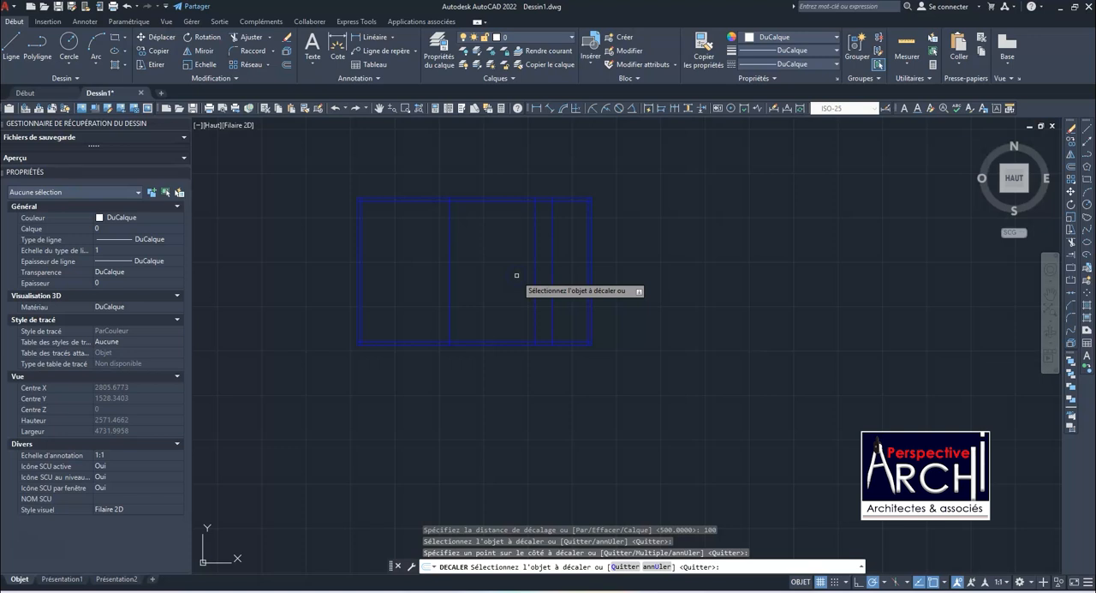
Offset the two interior wall lines by 15 towards each other to give both partitions their thickness
{"action": "key", "text": "Escape"}
{"action": "key", "text": "Return"}
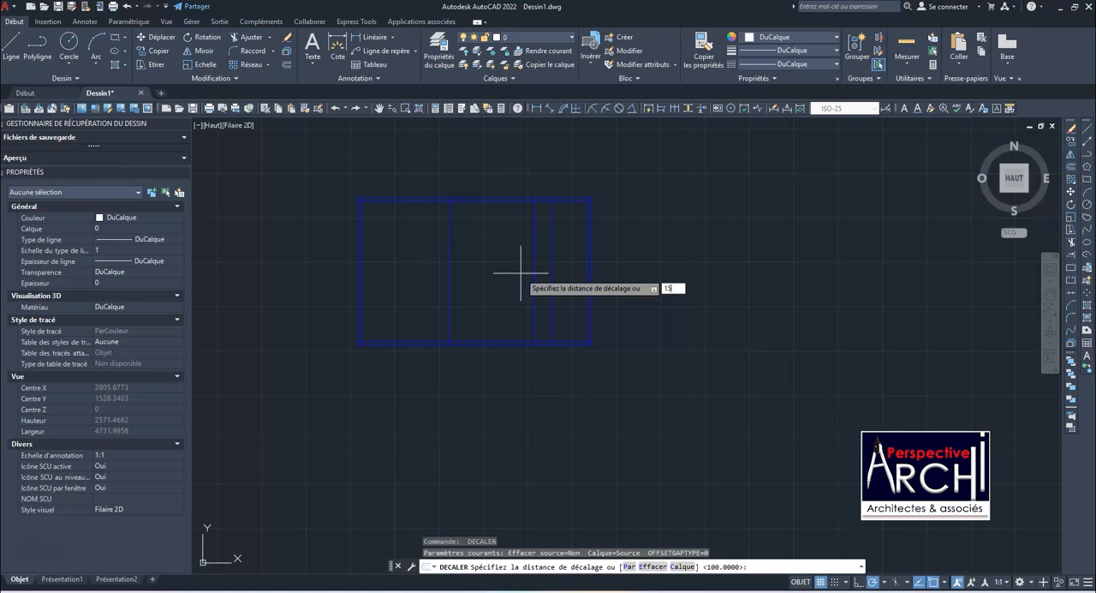
{"action": "key", "text": "Return"}
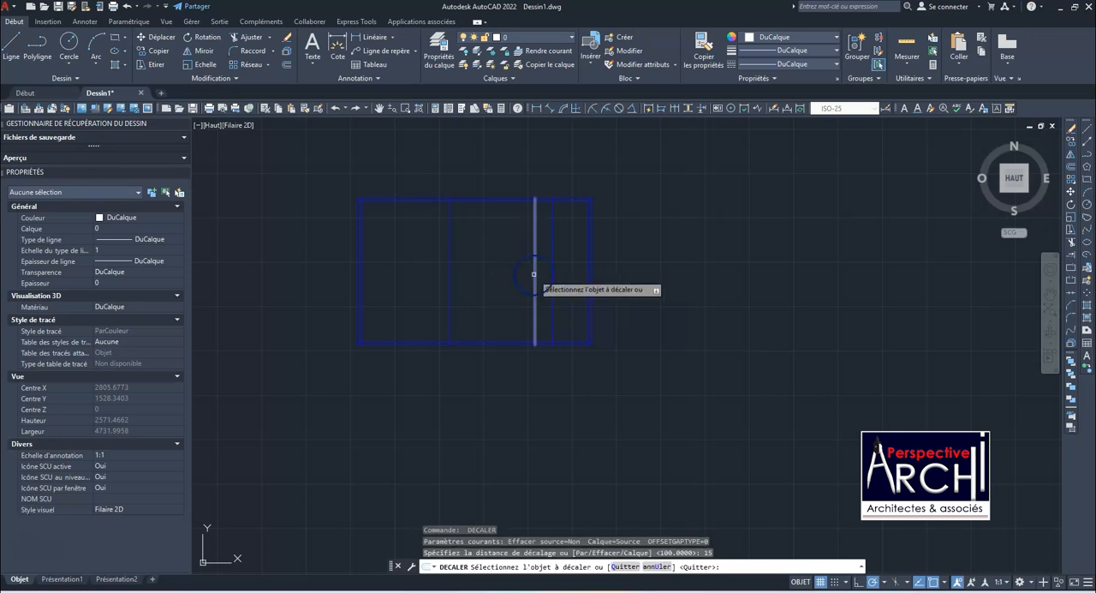
{"action": "left_click", "coordinate": [534, 274]}
{"action": "left_click", "coordinate": [519, 272]}
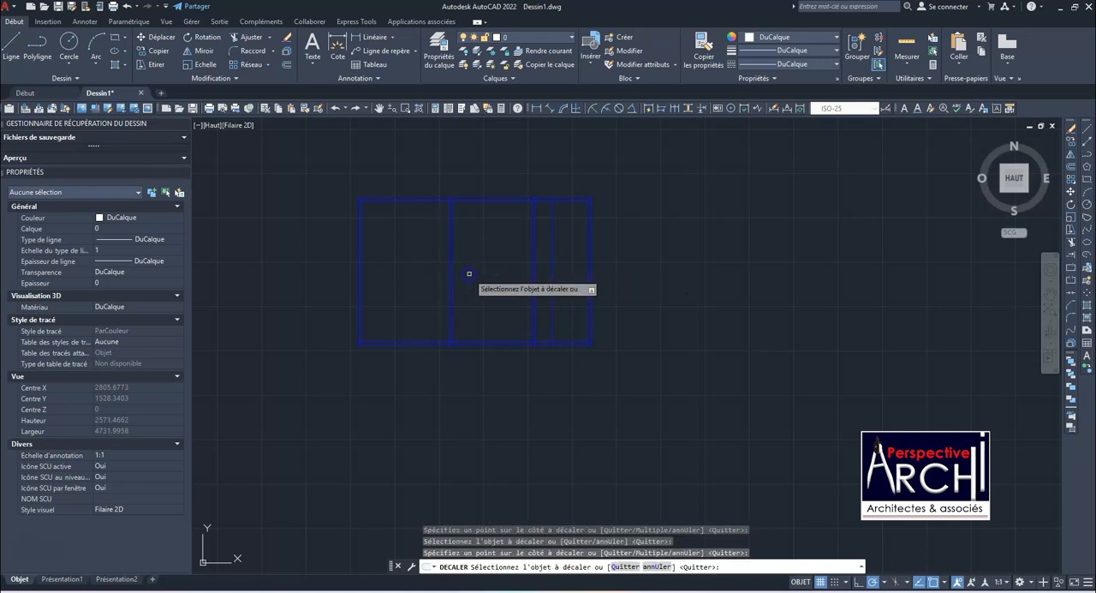
{"action": "key", "text": "Escape"}
{"action": "left_click", "coordinate": [539, 272]}
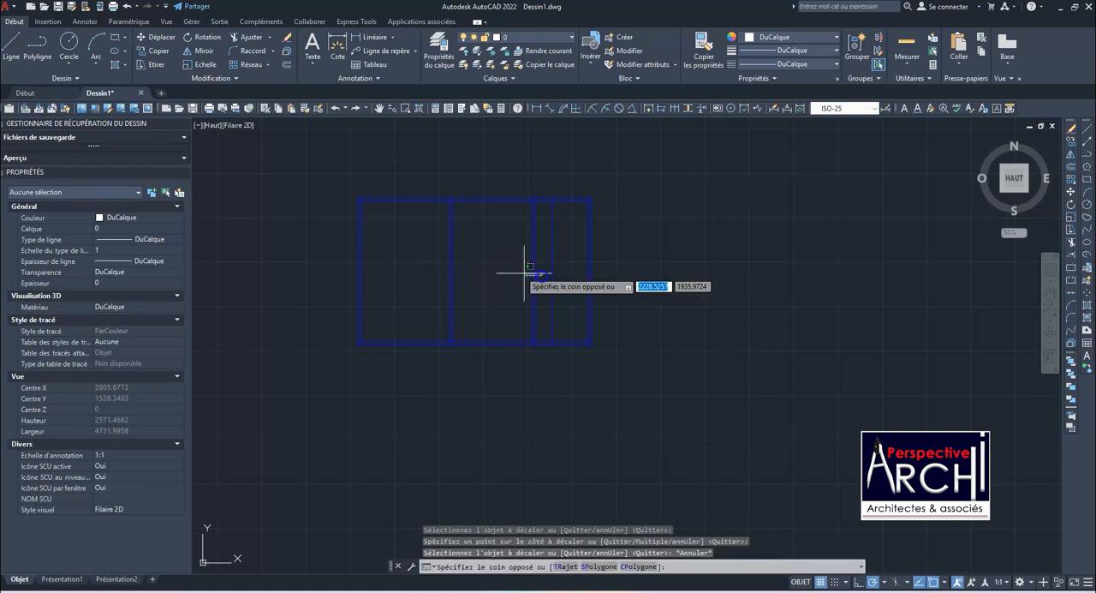
{"action": "left_click", "coordinate": [414, 241]}
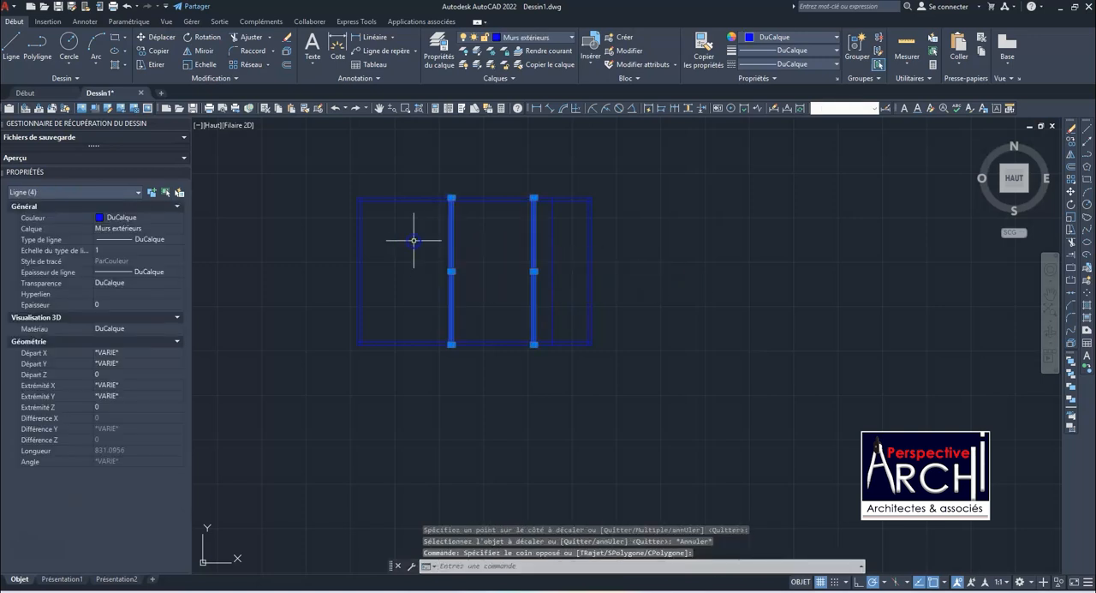
{"action": "left_click", "coordinate": [545, 37]}
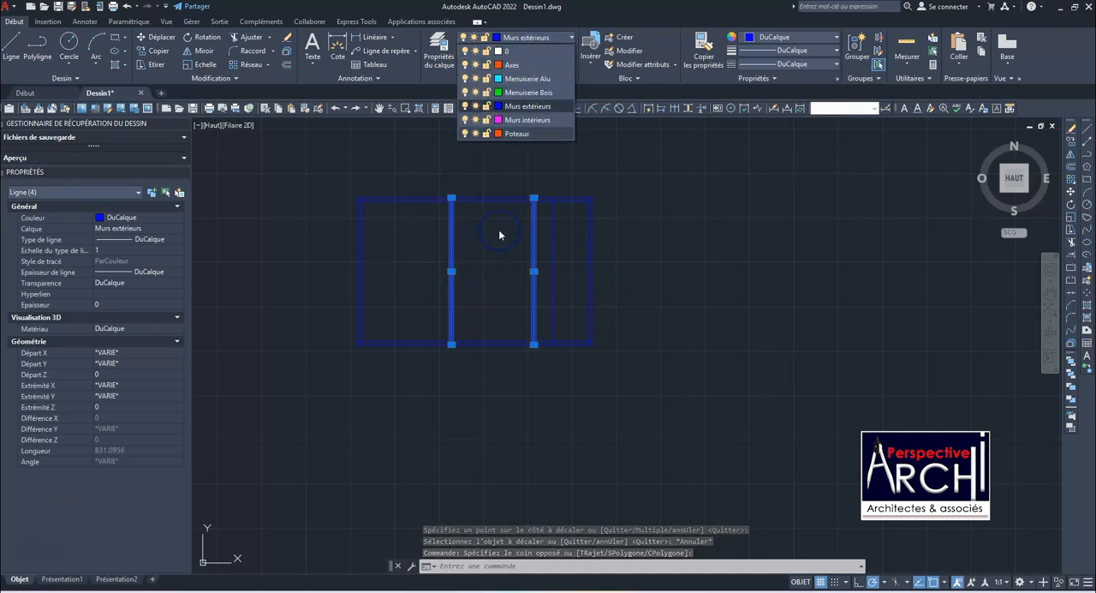
{"action": "key", "text": "Escape"}
{"action": "key", "text": "Escape"}
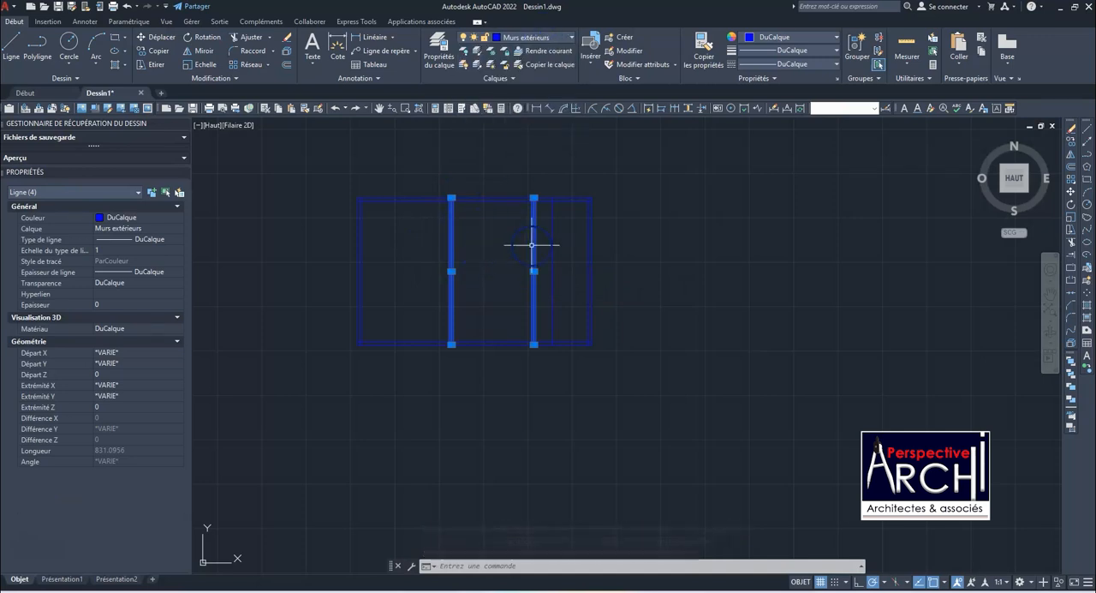
Assign the four lines of the two partitions to the "Murs intérieurs" layer
{"action": "left_click", "coordinate": [540, 249]}
{"action": "left_click", "coordinate": [431, 232]}
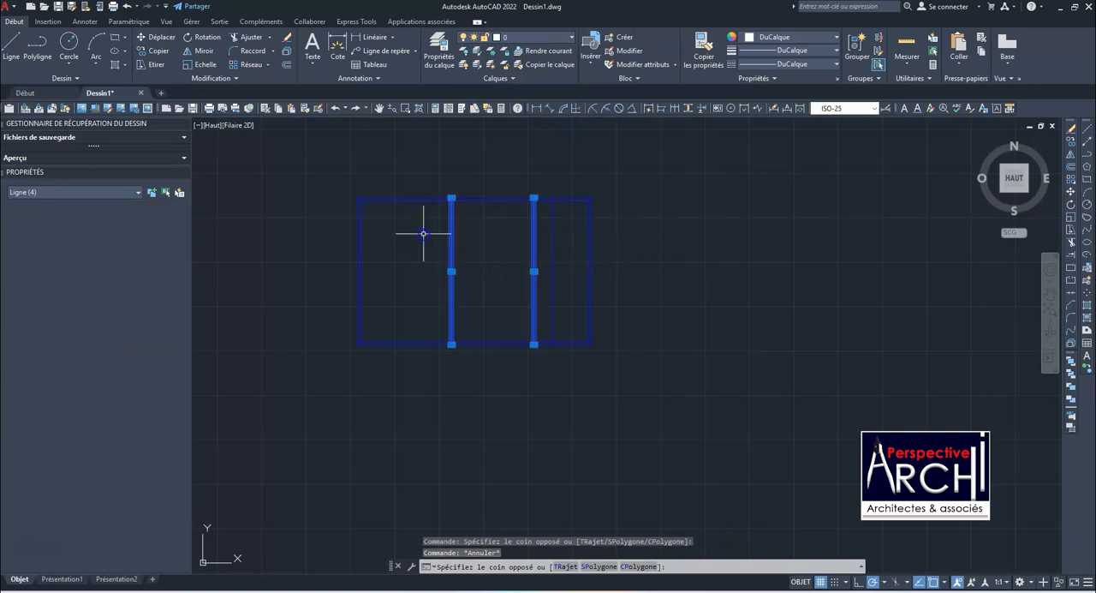
{"action": "left_click", "coordinate": [526, 39]}
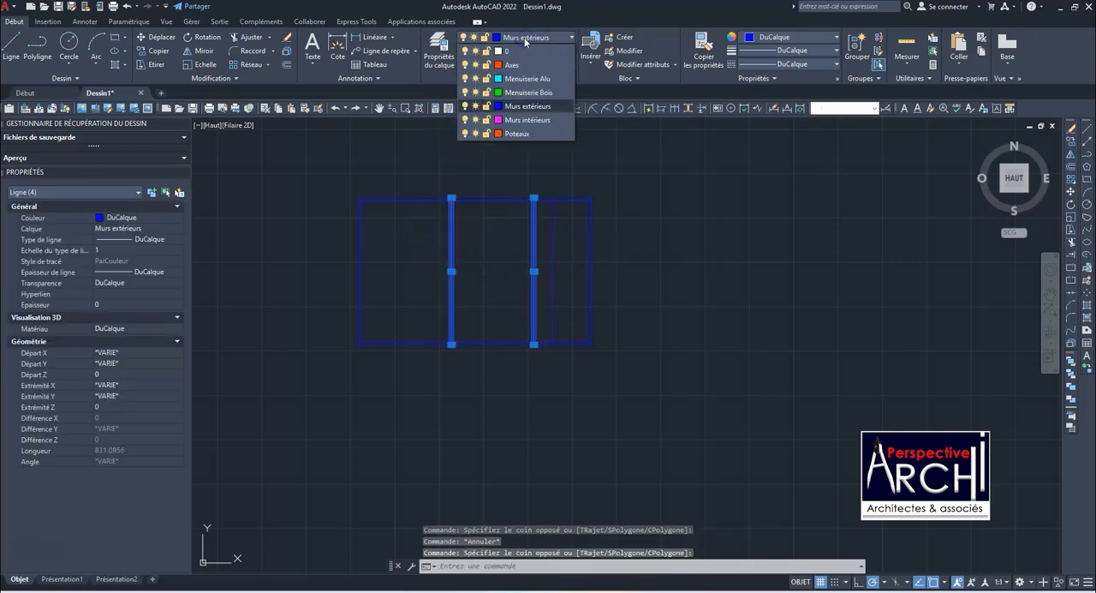
{"action": "left_click", "coordinate": [531, 120]}
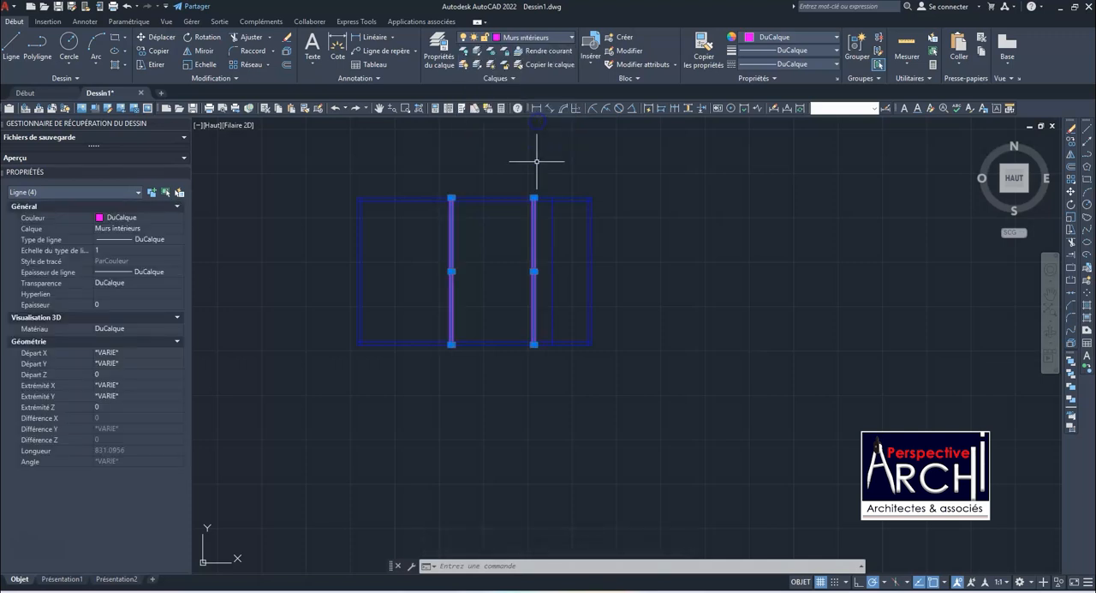
{"action": "key", "text": "Escape"}
Erase the leftover construction line between the right partition and the right exterior wall
{"action": "scroll", "coordinate": [563, 253], "scroll_direction": "up", "scroll_amount": 4}
{"action": "left_click", "coordinate": [570, 258]}
{"action": "left_click", "coordinate": [527, 249]}
{"action": "scroll", "coordinate": [519, 323], "scroll_direction": "down", "scroll_amount": 4}
{"action": "scroll", "coordinate": [518, 324], "scroll_direction": "down", "scroll_amount": 3}
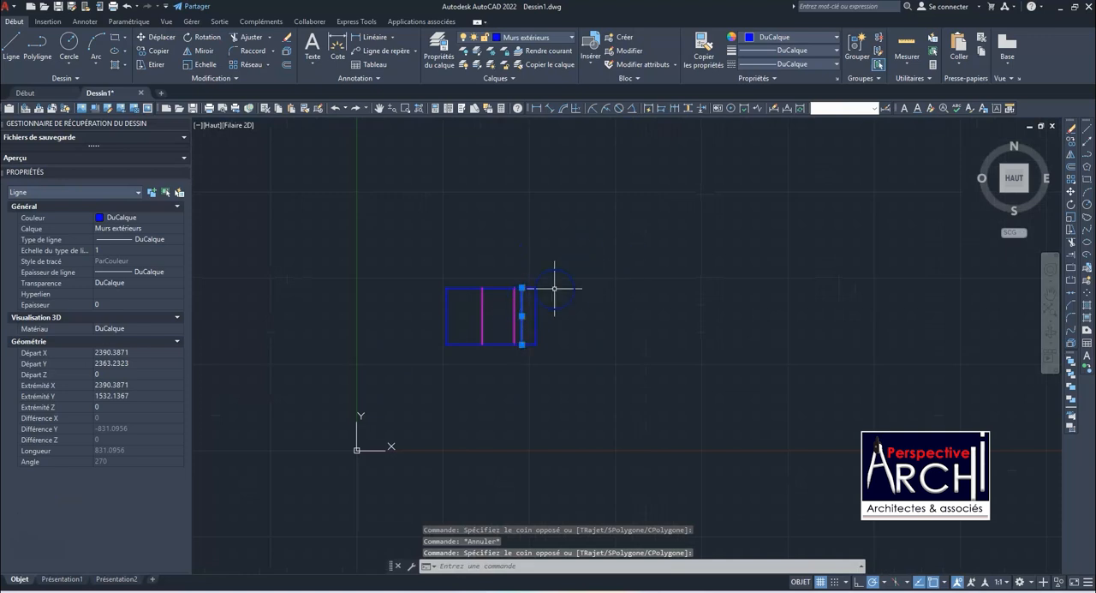
{"action": "key", "text": "Return"}
{"action": "scroll", "coordinate": [555, 290], "scroll_direction": "up", "scroll_amount": 4}
{"action": "scroll", "coordinate": [512, 195], "scroll_direction": "up", "scroll_amount": 6}
{"action": "scroll", "coordinate": [462, 193], "scroll_direction": "down", "scroll_amount": 4}
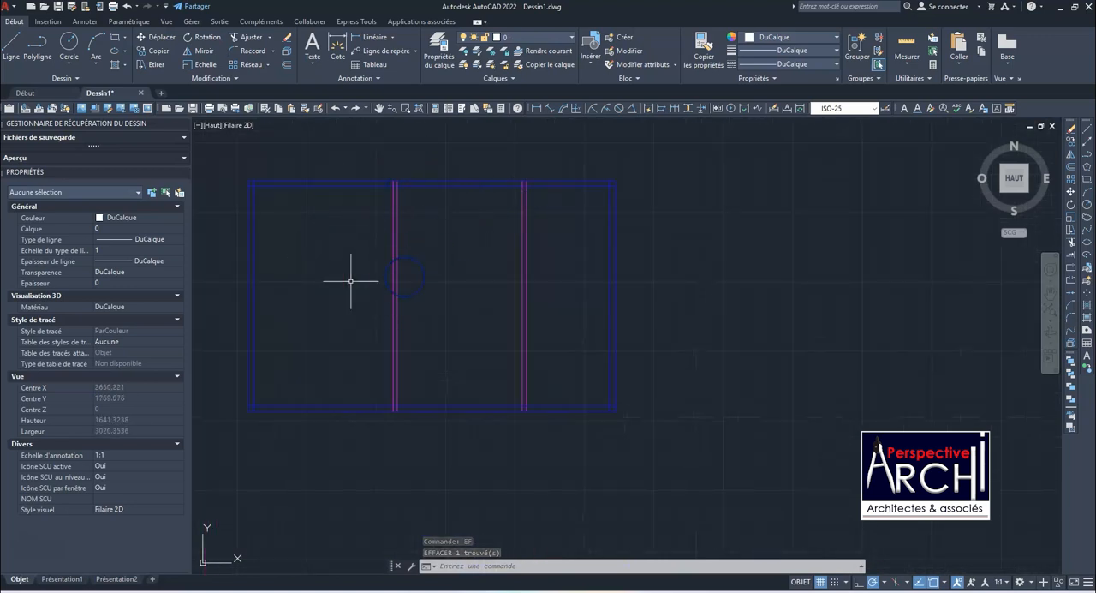
{"action": "scroll", "coordinate": [456, 268], "scroll_direction": "down", "scroll_amount": 4}
{"action": "scroll", "coordinate": [465, 252], "scroll_direction": "up", "scroll_amount": 5}
{"action": "scroll", "coordinate": [400, 181], "scroll_direction": "down", "scroll_amount": 2}
{"action": "scroll", "coordinate": [398, 178], "scroll_direction": "up", "scroll_amount": 4}
{"action": "scroll", "coordinate": [382, 176], "scroll_direction": "down", "scroll_amount": 4}
{"action": "scroll", "coordinate": [382, 185], "scroll_direction": "down", "scroll_amount": 4}
{"action": "scroll", "coordinate": [367, 206], "scroll_direction": "up", "scroll_amount": 4}
{"action": "scroll", "coordinate": [453, 257], "scroll_direction": "down", "scroll_amount": 2}
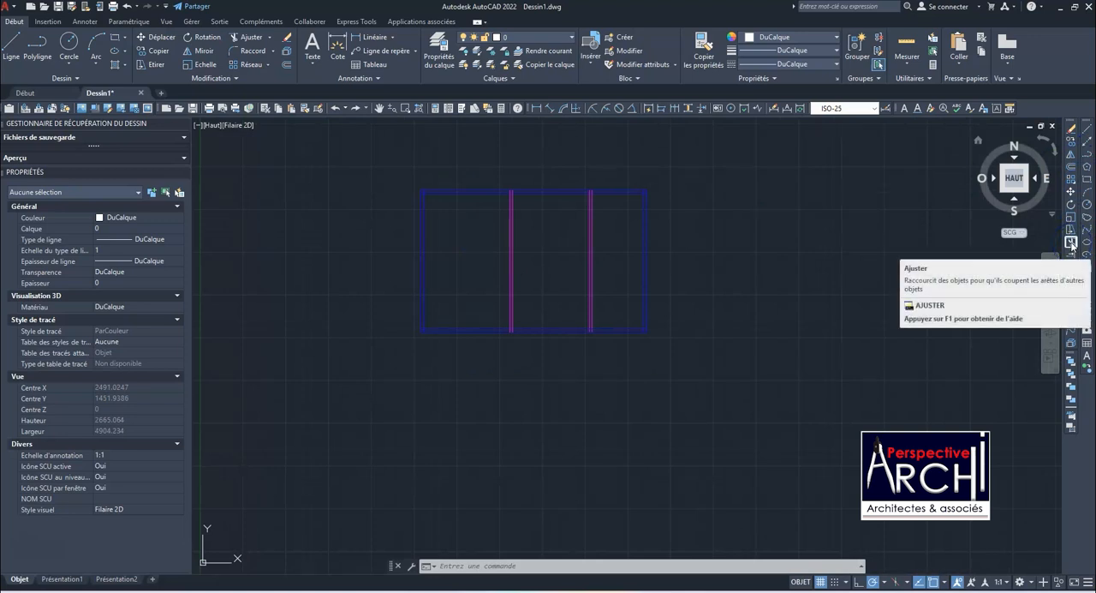
Trim the upper ends of both partitions back to the inner face of the upper exterior wall
{"action": "left_click", "coordinate": [1072, 244]}
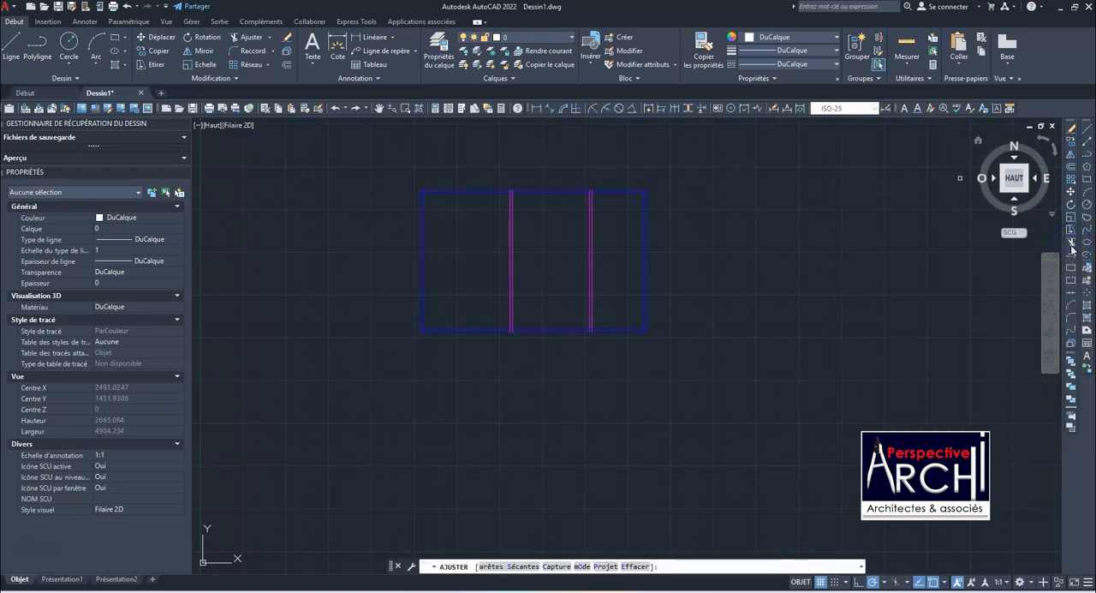
{"action": "scroll", "coordinate": [535, 218], "scroll_direction": "up", "scroll_amount": 3}
{"action": "scroll", "coordinate": [454, 279], "scroll_direction": "down", "scroll_amount": 3}
{"action": "scroll", "coordinate": [438, 214], "scroll_direction": "up", "scroll_amount": 6}
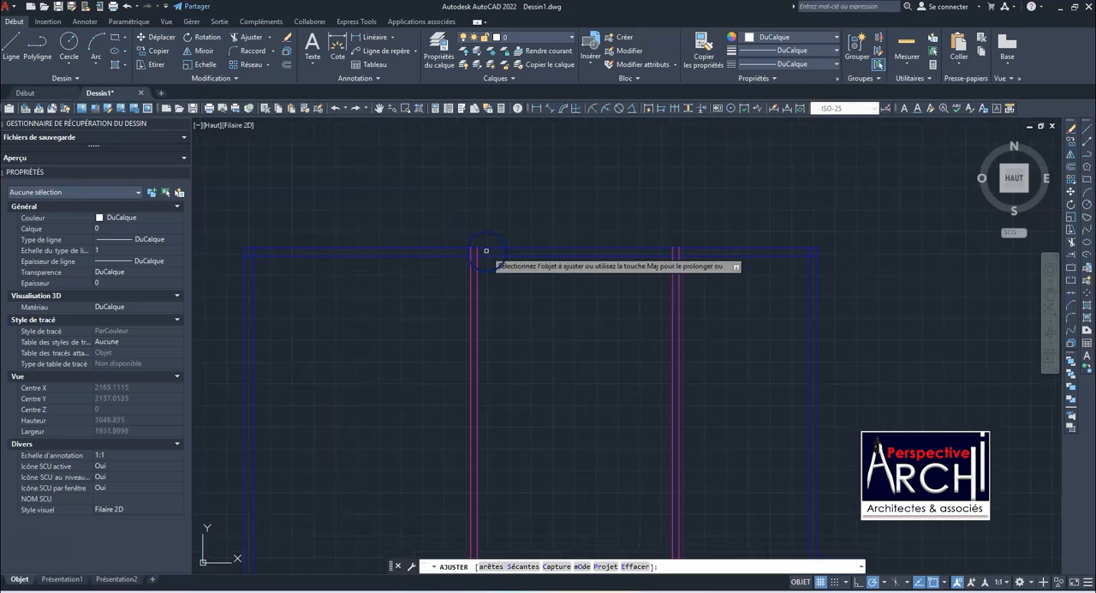
{"action": "left_click", "coordinate": [456, 237]}
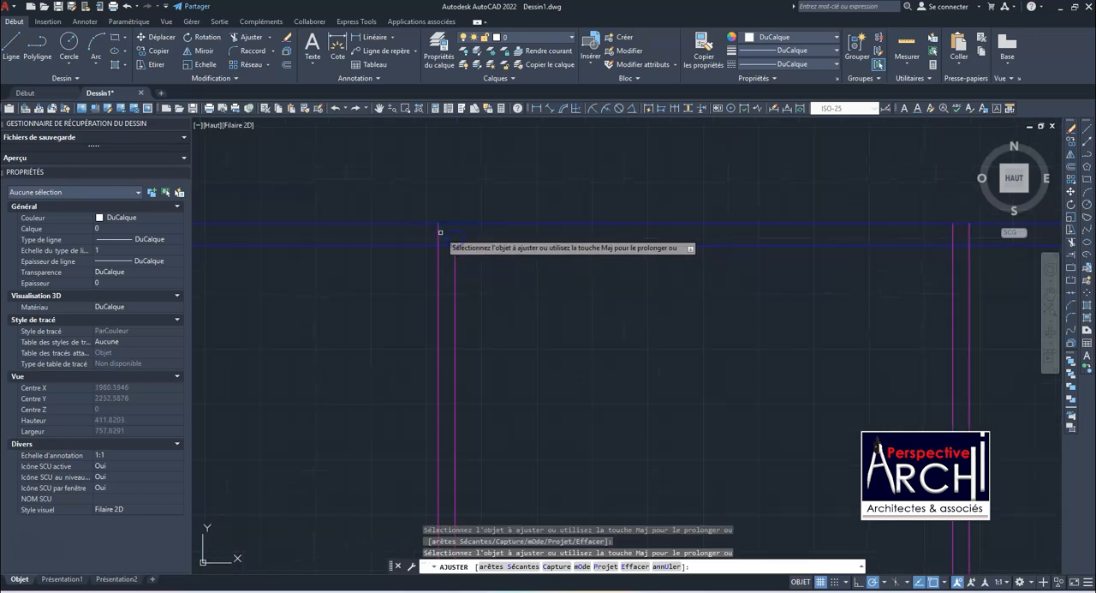
{"action": "scroll", "coordinate": [447, 244], "scroll_direction": "down", "scroll_amount": 4}
{"action": "scroll", "coordinate": [531, 187], "scroll_direction": "up", "scroll_amount": 4}
{"action": "left_click", "coordinate": [543, 188]}
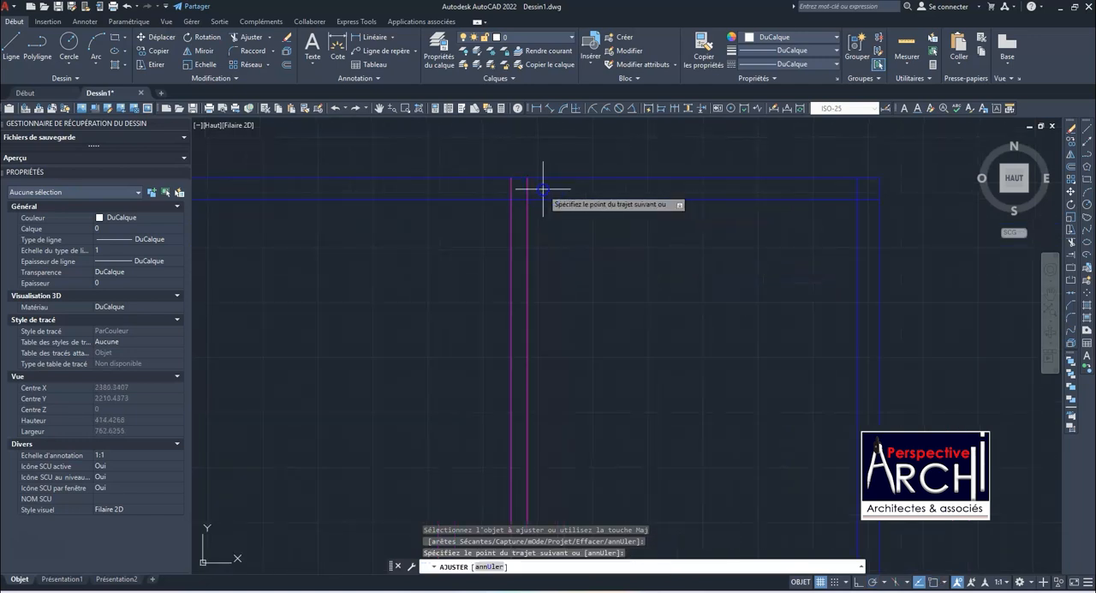
{"action": "left_click", "coordinate": [501, 190]}
Trim the inner wall lines that overshoot at the upper-right corner of the exterior walls
{"action": "scroll", "coordinate": [519, 210], "scroll_direction": "down", "scroll_amount": 4}
{"action": "scroll", "coordinate": [677, 212], "scroll_direction": "up", "scroll_amount": 4}
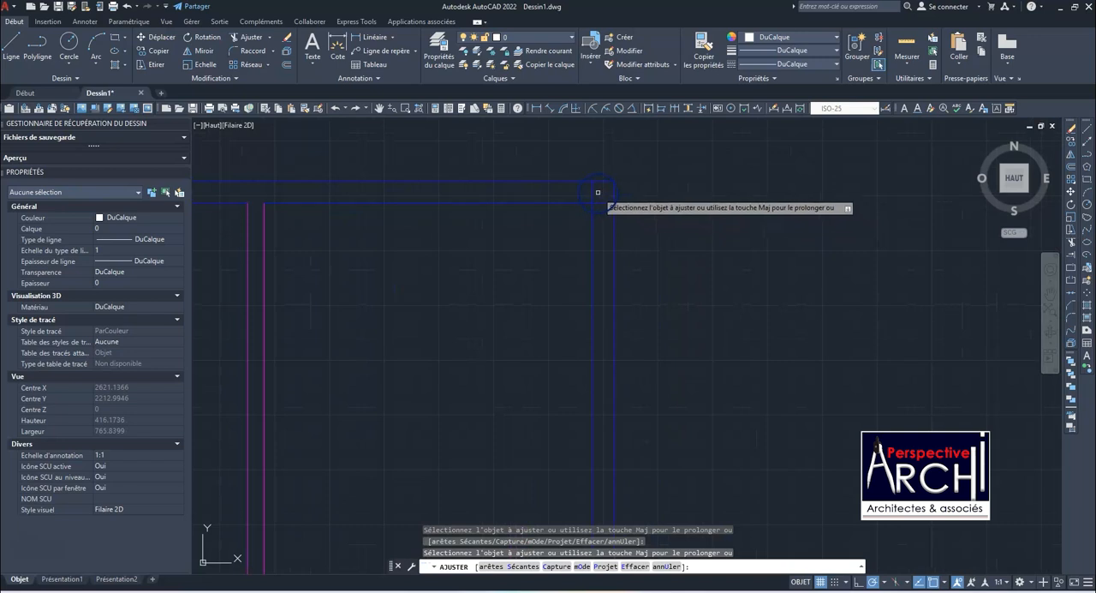
{"action": "scroll", "coordinate": [600, 214], "scroll_direction": "down", "scroll_amount": 4}
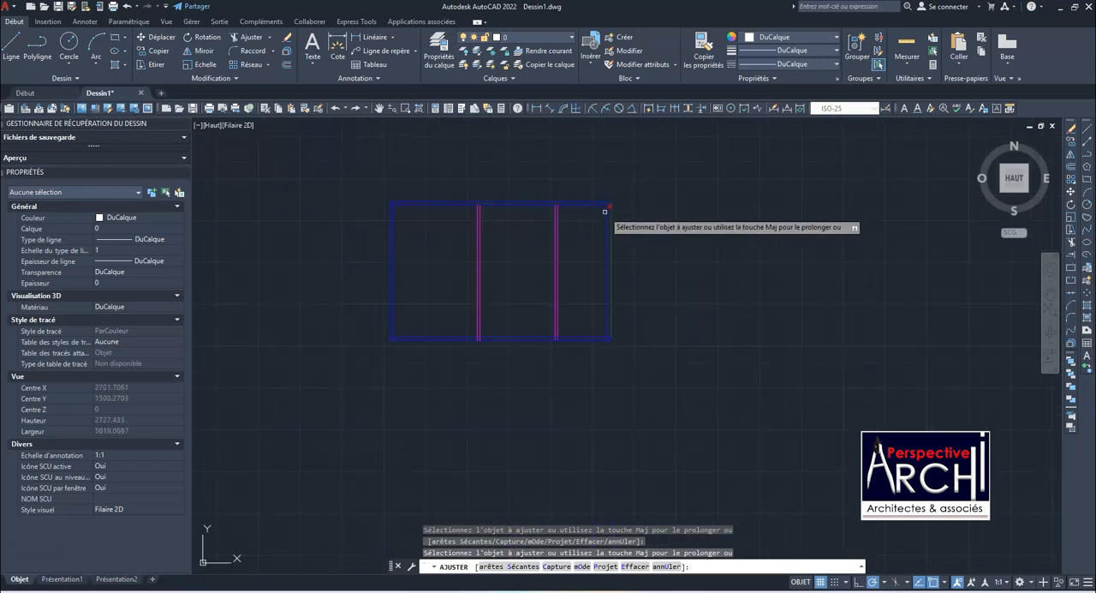
Trim the lower ends of both partitions back to the lower exterior wall's inner face, and clean up the lower-right wall corner
{"action": "scroll", "coordinate": [591, 269], "scroll_direction": "up", "scroll_amount": 4}
{"action": "mouse_move", "coordinate": [567, 242]}
{"action": "left_mouse_down"}
{"action": "mouse_move", "coordinate": [522, 240]}
{"action": "mouse_move", "coordinate": [538, 221]}
{"action": "left_mouse_up"}
{"action": "left_click", "coordinate": [539, 229]}
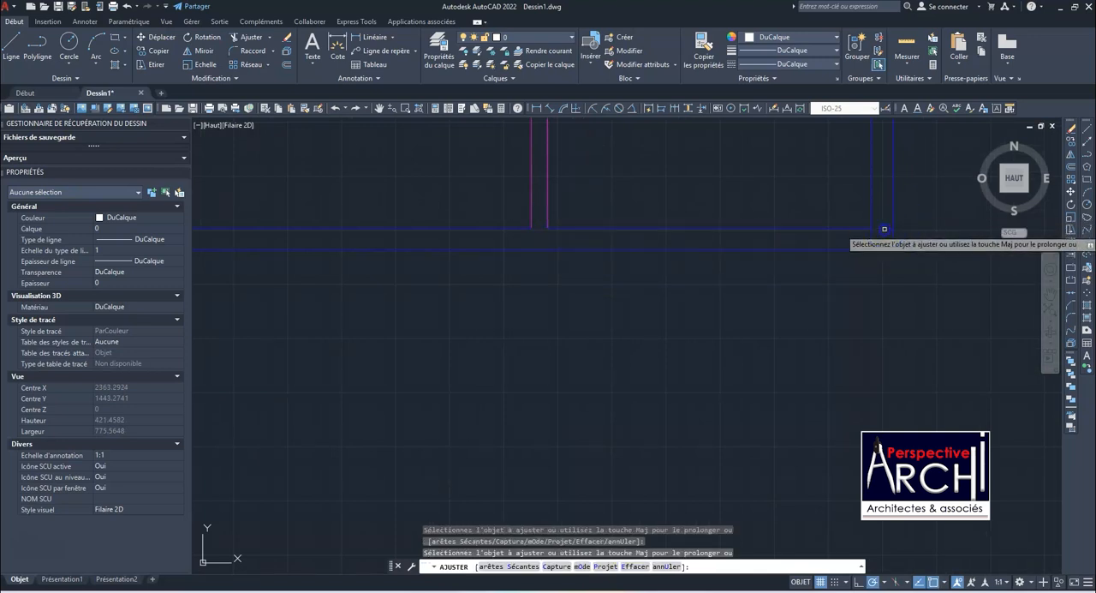
{"action": "scroll", "coordinate": [887, 232], "scroll_direction": "down", "scroll_amount": 6}
{"action": "scroll", "coordinate": [783, 240], "scroll_direction": "up", "scroll_amount": 8}
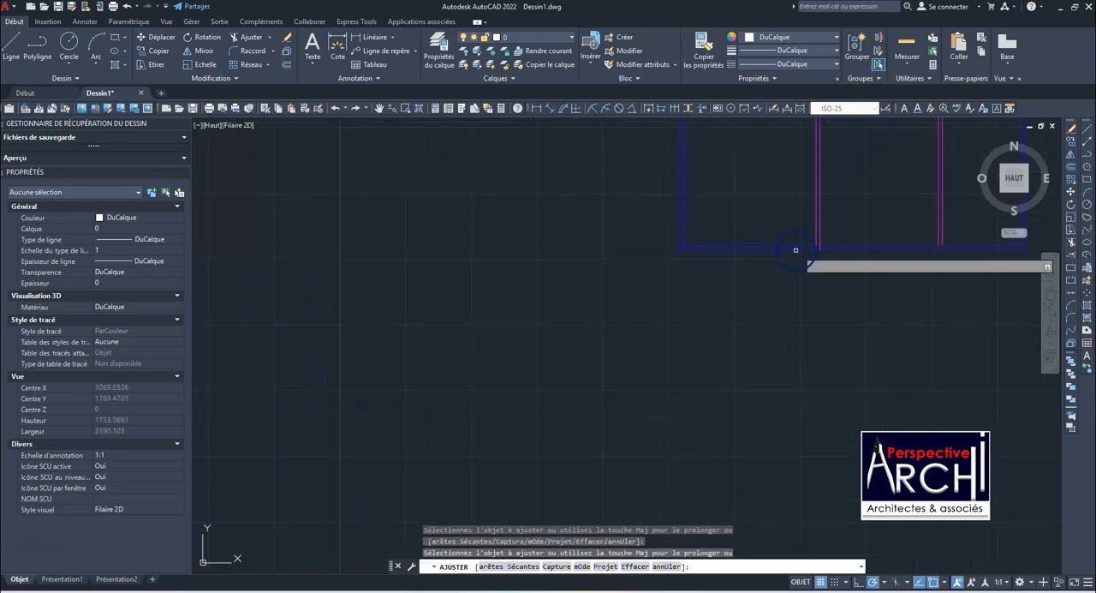
{"action": "left_click_drag", "start_coordinate": [829, 238], "coordinate": [797, 240]}
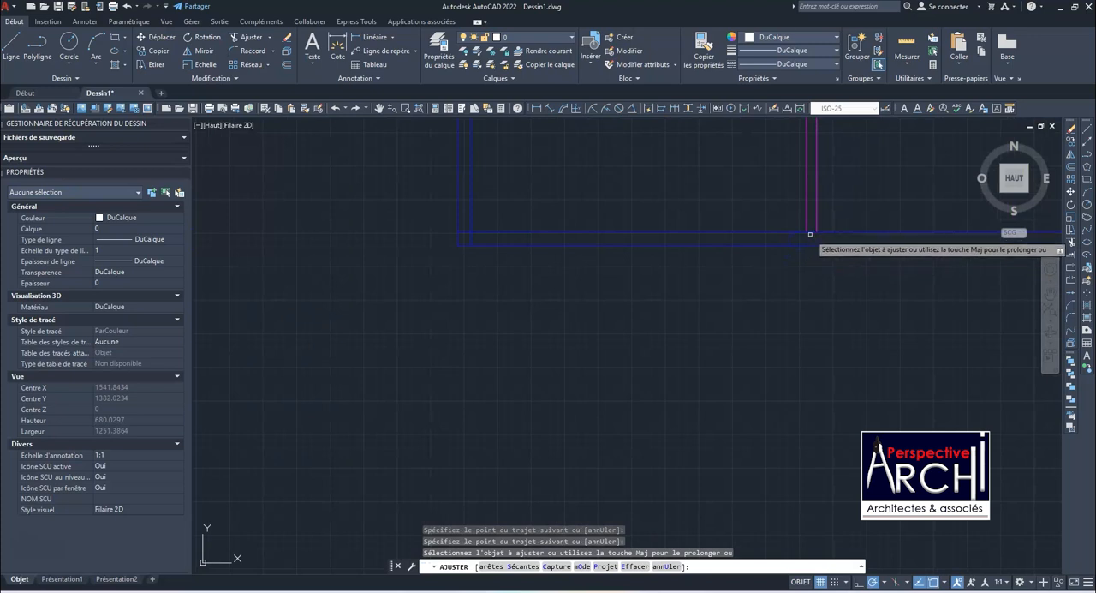
Trim the inner wall lines that overshoot at the lower-left and upper-left corners of the exterior walls
{"action": "scroll", "coordinate": [775, 251], "scroll_direction": "down", "scroll_amount": 2}
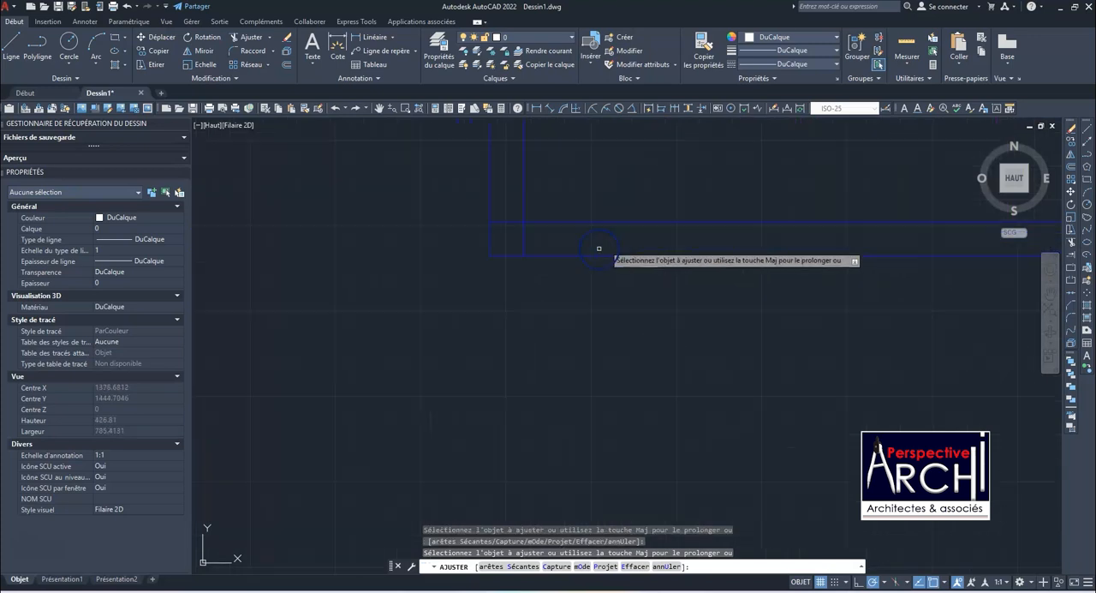
{"action": "scroll", "coordinate": [599, 248], "scroll_direction": "up", "scroll_amount": 8}
{"action": "scroll", "coordinate": [463, 205], "scroll_direction": "down", "scroll_amount": 16}
{"action": "scroll", "coordinate": [494, 354], "scroll_direction": "up", "scroll_amount": 12}
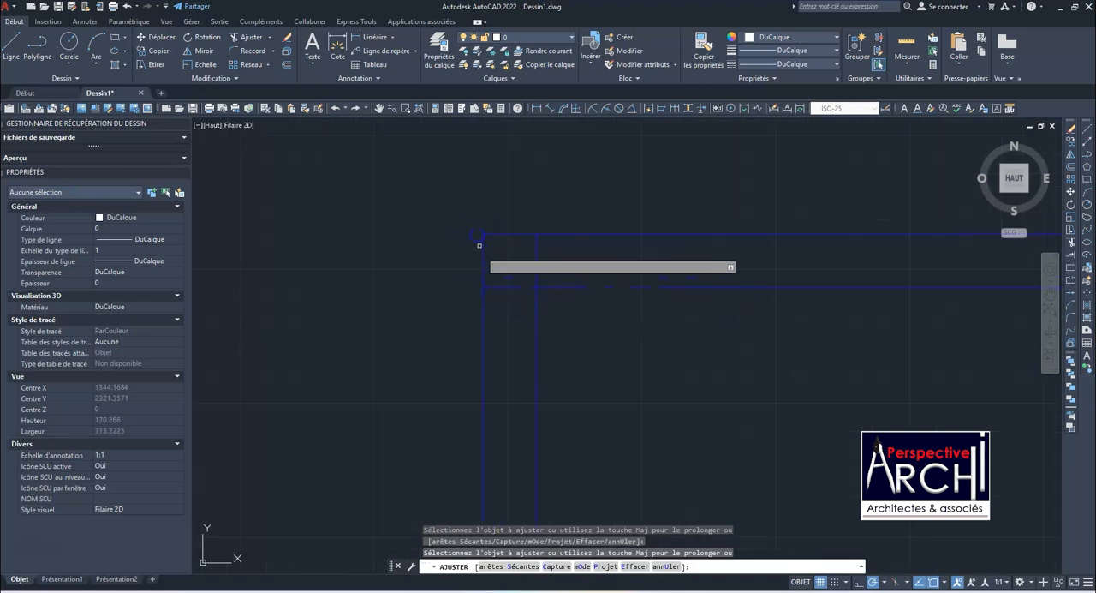
{"action": "scroll", "coordinate": [506, 234], "scroll_direction": "down", "scroll_amount": 14}
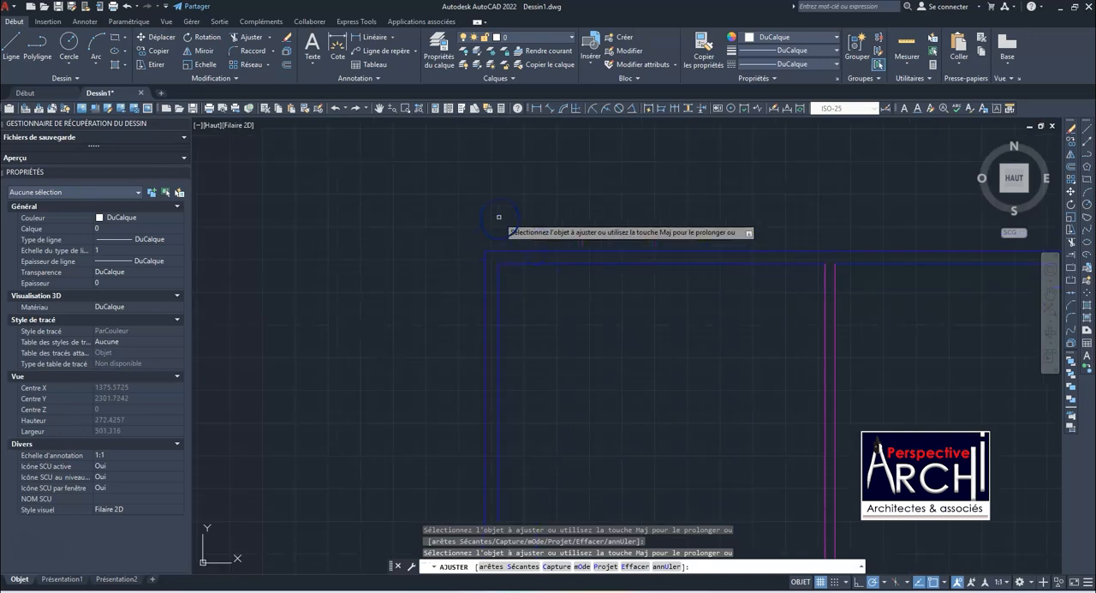
{"action": "scroll", "coordinate": [578, 229], "scroll_direction": "up", "scroll_amount": 6}
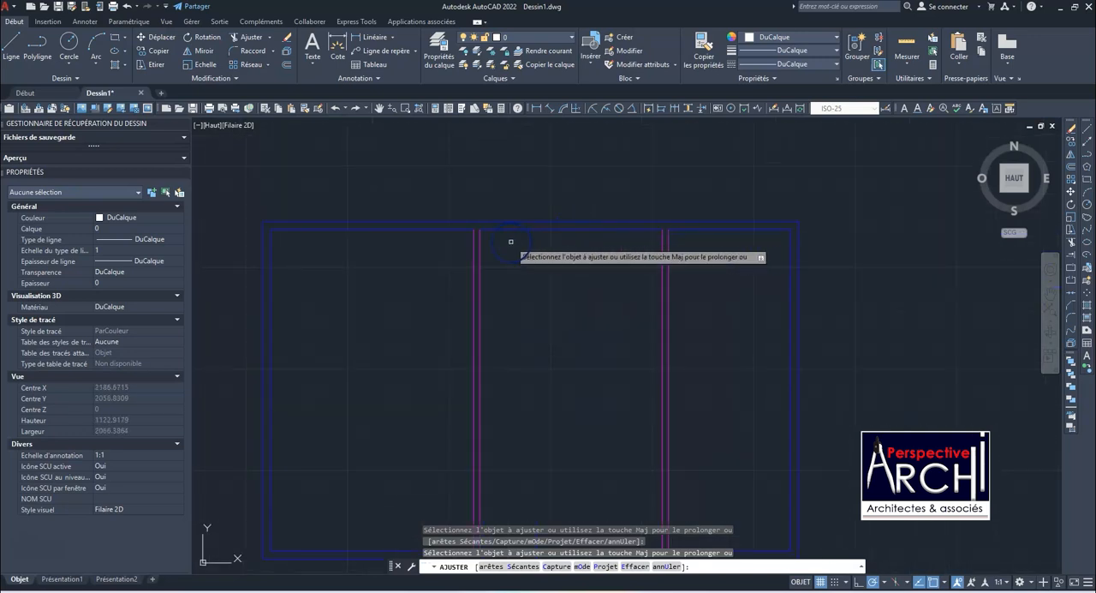
{"action": "scroll", "coordinate": [514, 238], "scroll_direction": "down", "scroll_amount": 6}
{"action": "scroll", "coordinate": [465, 288], "scroll_direction": "up", "scroll_amount": 6}
{"action": "scroll", "coordinate": [497, 274], "scroll_direction": "down", "scroll_amount": 6}
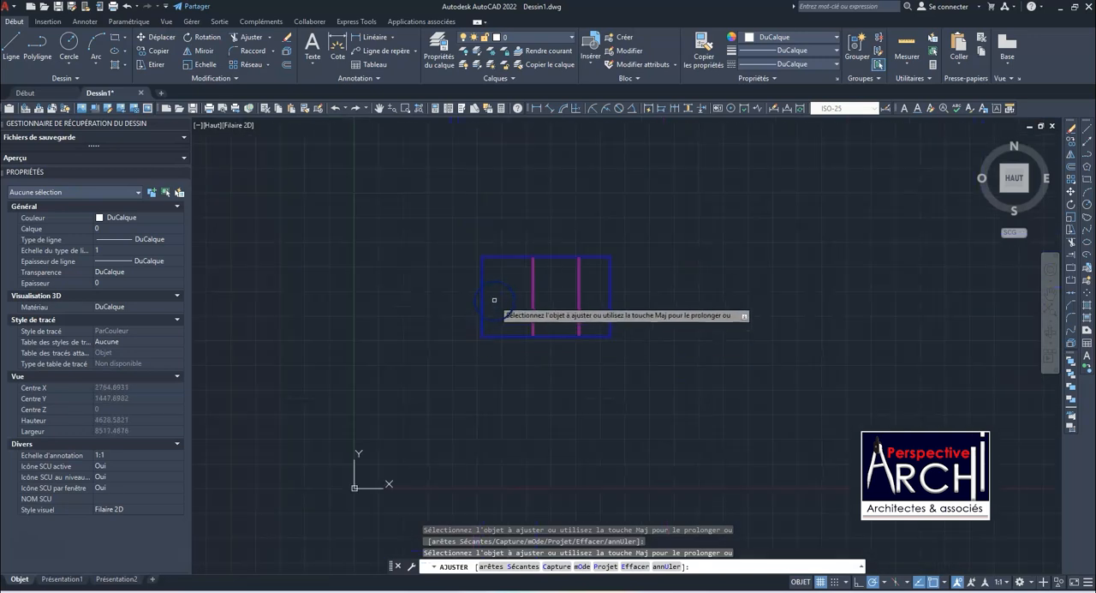
Inspect the trimmed corners of the exterior walls and the partition ends across the plan
{"action": "key", "text": "Escape"}
{"action": "scroll", "coordinate": [546, 259], "scroll_direction": "up", "scroll_amount": 6}
{"action": "scroll", "coordinate": [499, 249], "scroll_direction": "down", "scroll_amount": 6}
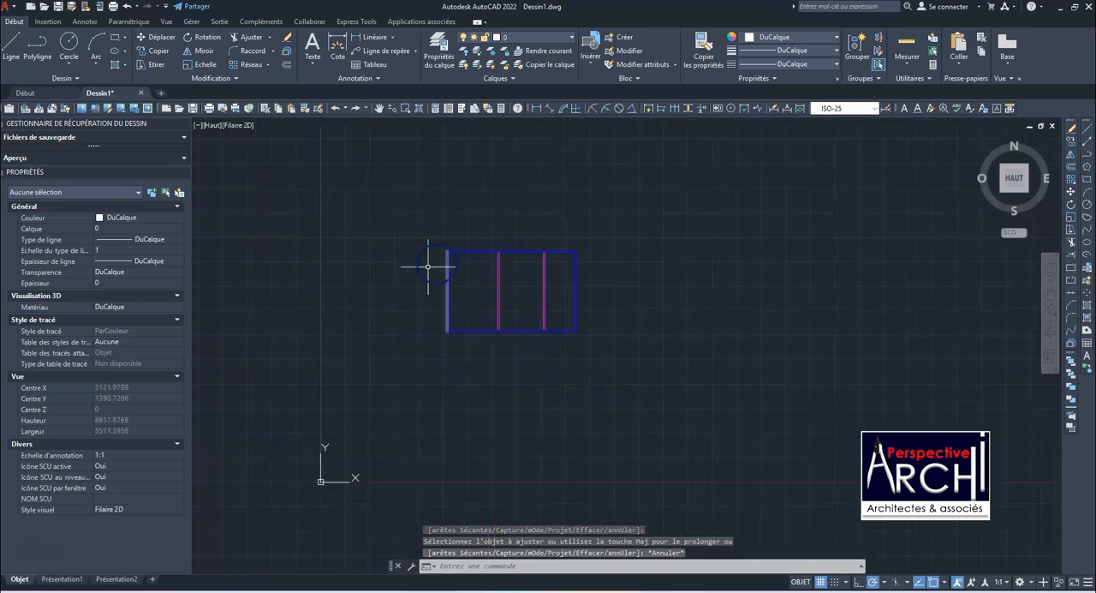
{"action": "scroll", "coordinate": [483, 295], "scroll_direction": "up", "scroll_amount": 5}
{"action": "scroll", "coordinate": [489, 274], "scroll_direction": "down", "scroll_amount": 5}
{"action": "scroll", "coordinate": [479, 266], "scroll_direction": "up", "scroll_amount": 5}
{"action": "scroll", "coordinate": [499, 248], "scroll_direction": "down", "scroll_amount": 4}
{"action": "scroll", "coordinate": [531, 250], "scroll_direction": "up", "scroll_amount": 1}
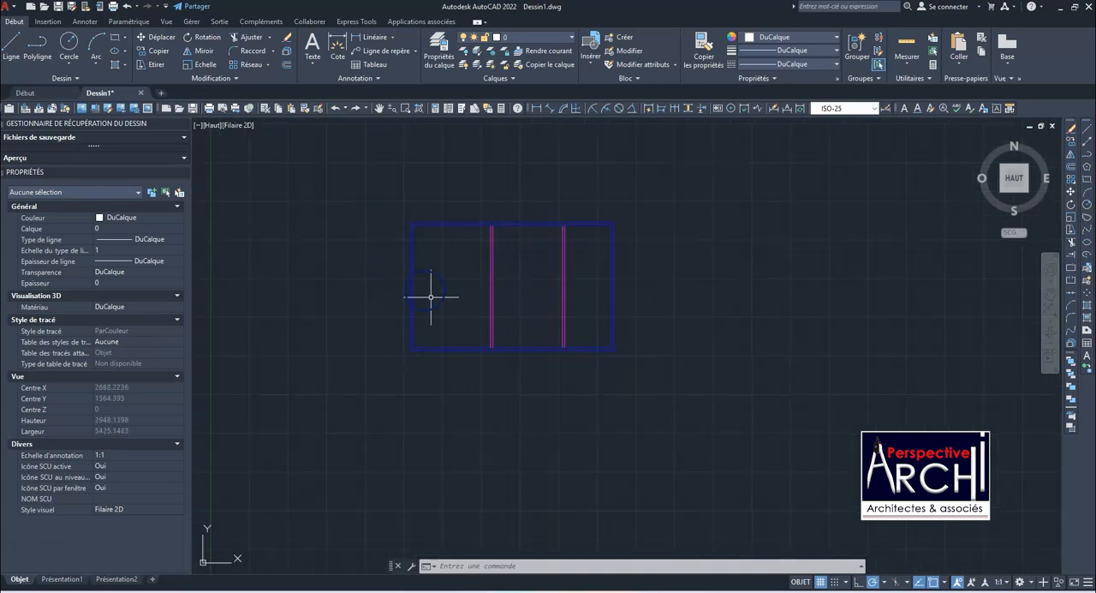
{"action": "scroll", "coordinate": [431, 244], "scroll_direction": "up", "scroll_amount": 4}
{"action": "scroll", "coordinate": [403, 225], "scroll_direction": "down", "scroll_amount": 4}
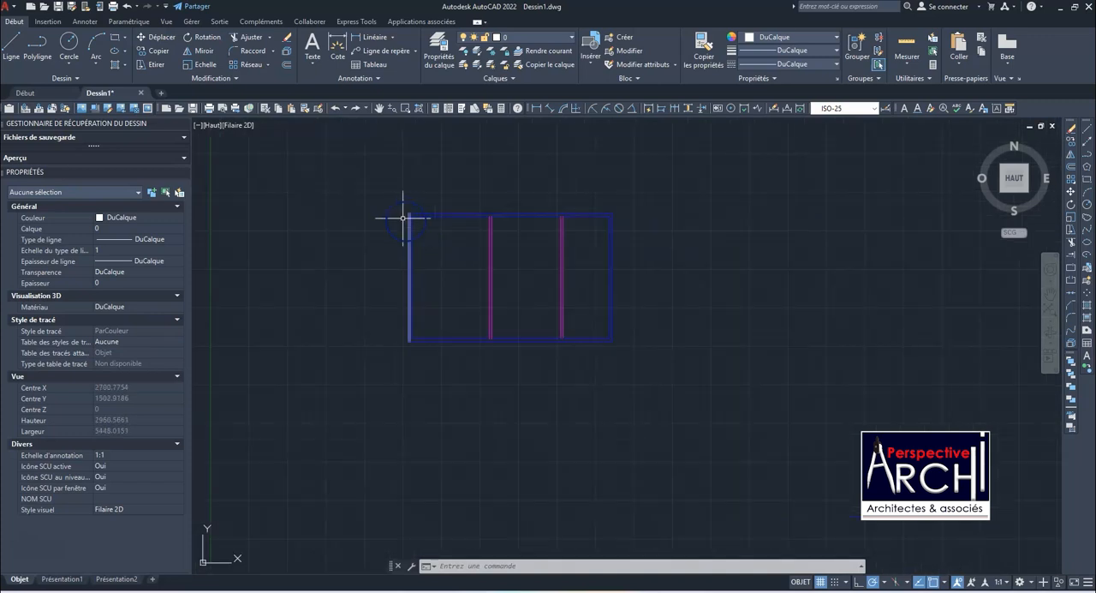
{"action": "left_click", "coordinate": [394, 199]}
{"action": "left_click", "coordinate": [633, 369]}
{"action": "scroll", "coordinate": [560, 232], "scroll_direction": "up", "scroll_amount": 4}
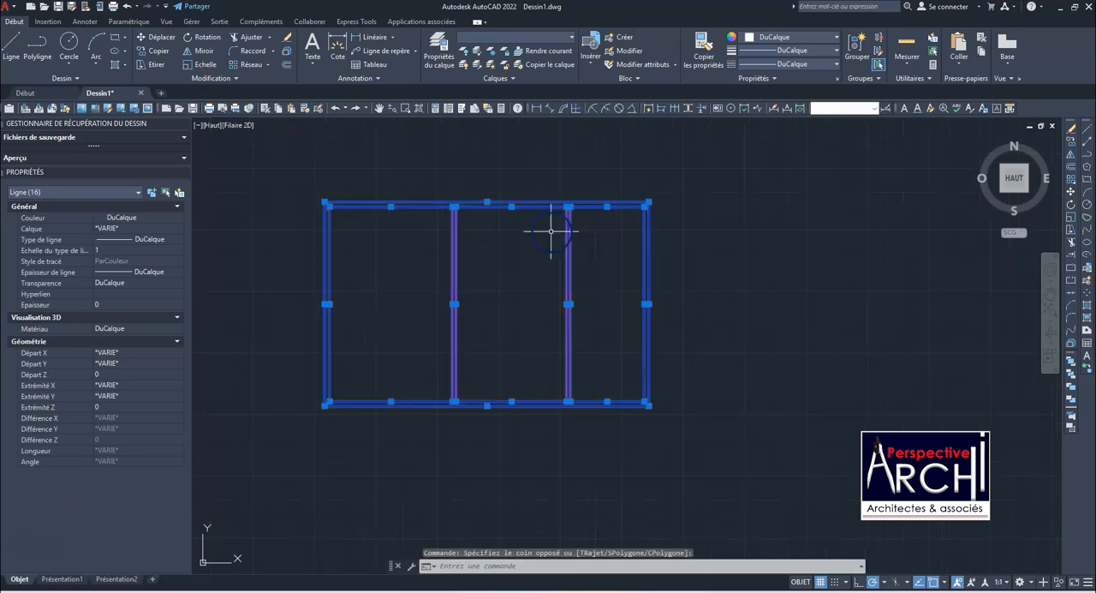
{"action": "scroll", "coordinate": [545, 228], "scroll_direction": "down", "scroll_amount": 5}
{"action": "key", "text": "Escape"}
{"action": "scroll", "coordinate": [513, 228], "scroll_direction": "up", "scroll_amount": 4}
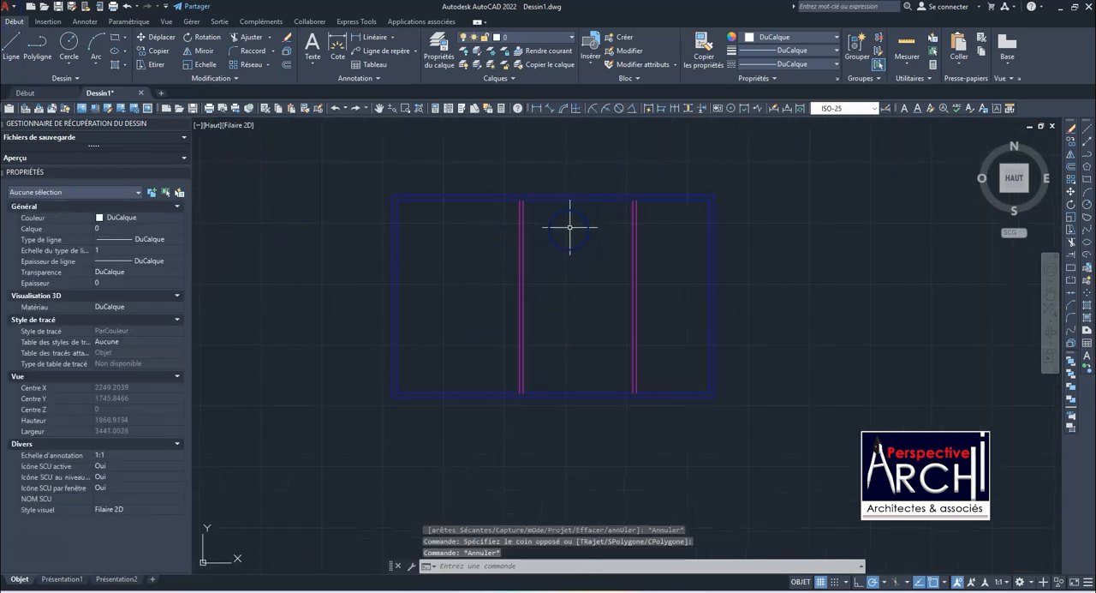
Select the lines of both interior partitions to check their layer and properties
{"action": "left_click", "coordinate": [519, 245]}
{"action": "scroll", "coordinate": [488, 249], "scroll_direction": "down", "scroll_amount": 2}
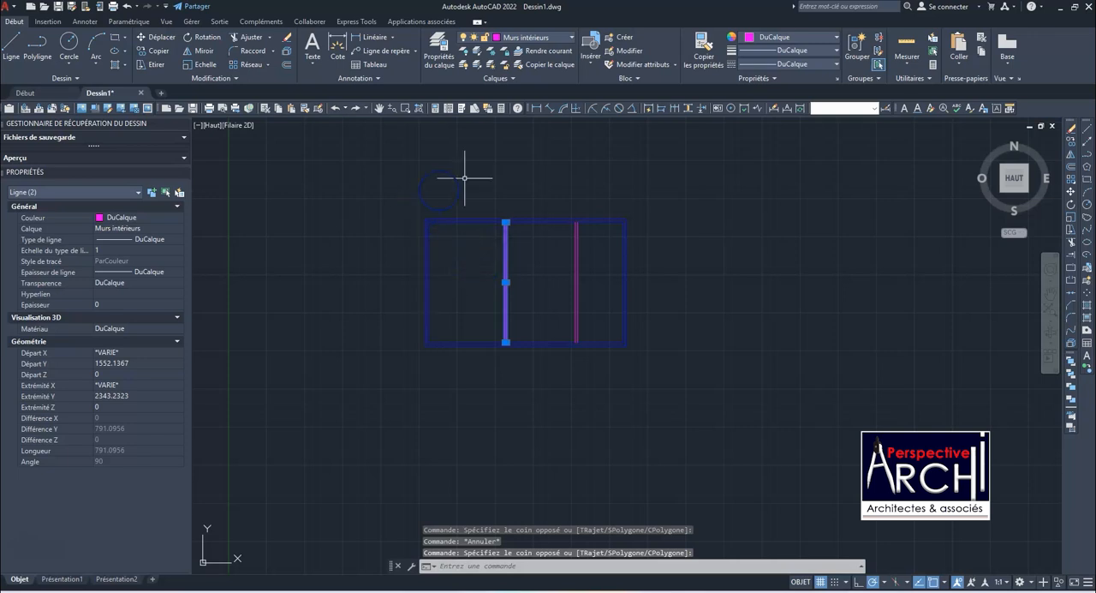
{"action": "left_click", "coordinate": [589, 282]}
{"action": "left_click", "coordinate": [458, 268]}
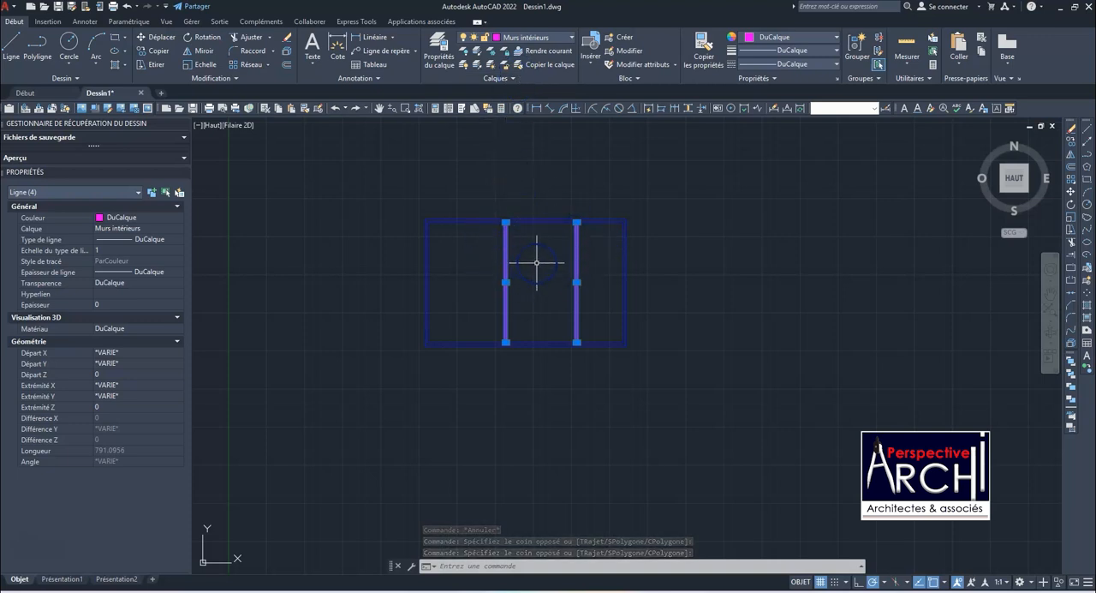
Lock the Murs extérieurs layer and clear the selection of the partitions
{"action": "left_click", "coordinate": [571, 41]}
{"action": "left_click", "coordinate": [475, 108]}
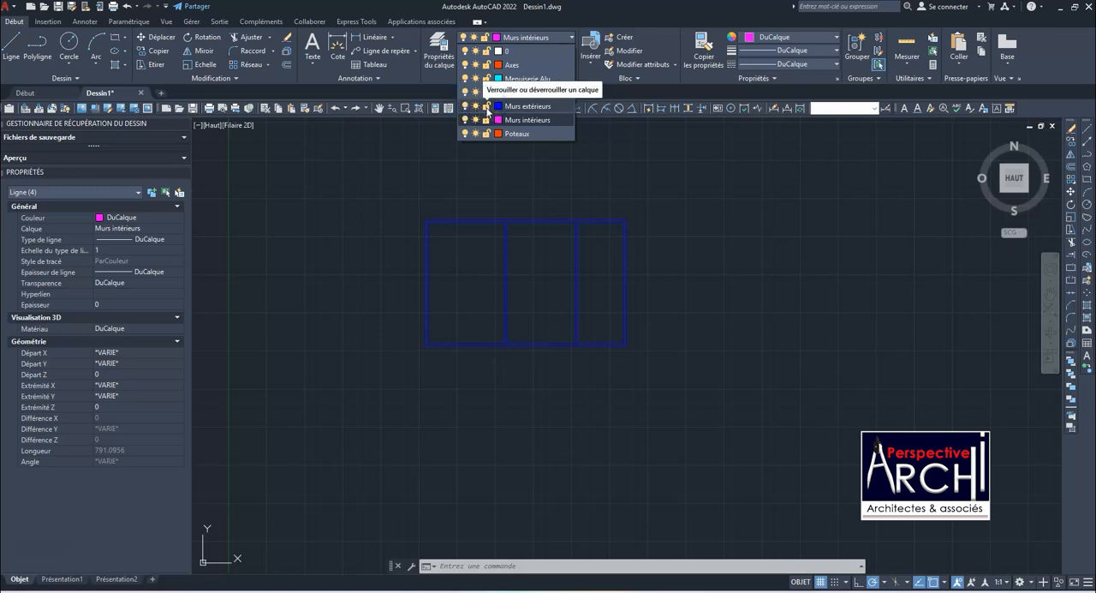
{"action": "left_click", "coordinate": [487, 108]}
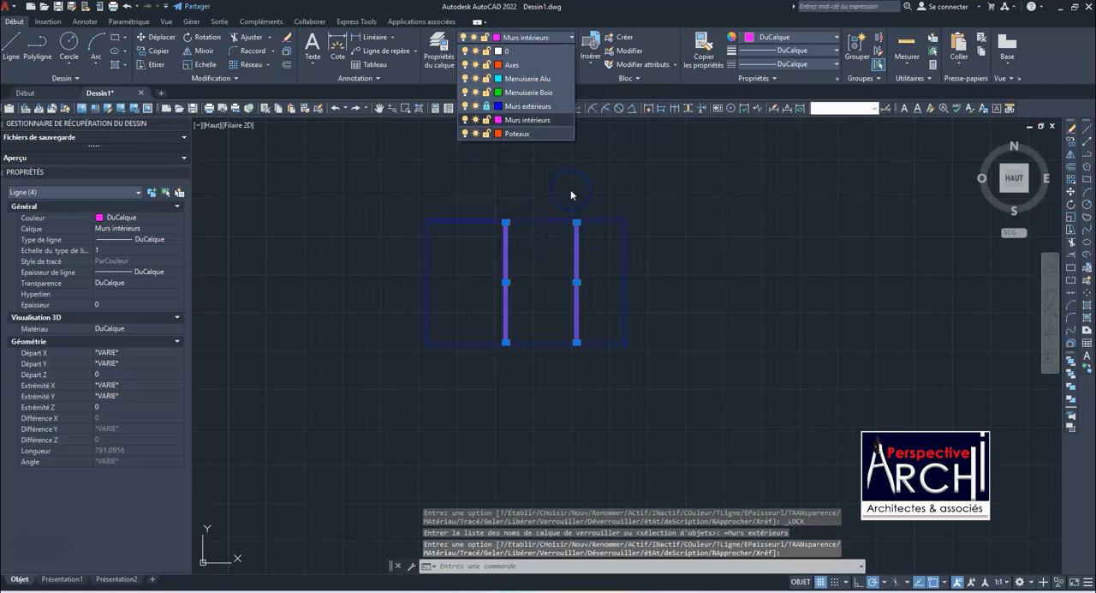
{"action": "left_click", "coordinate": [489, 106]}
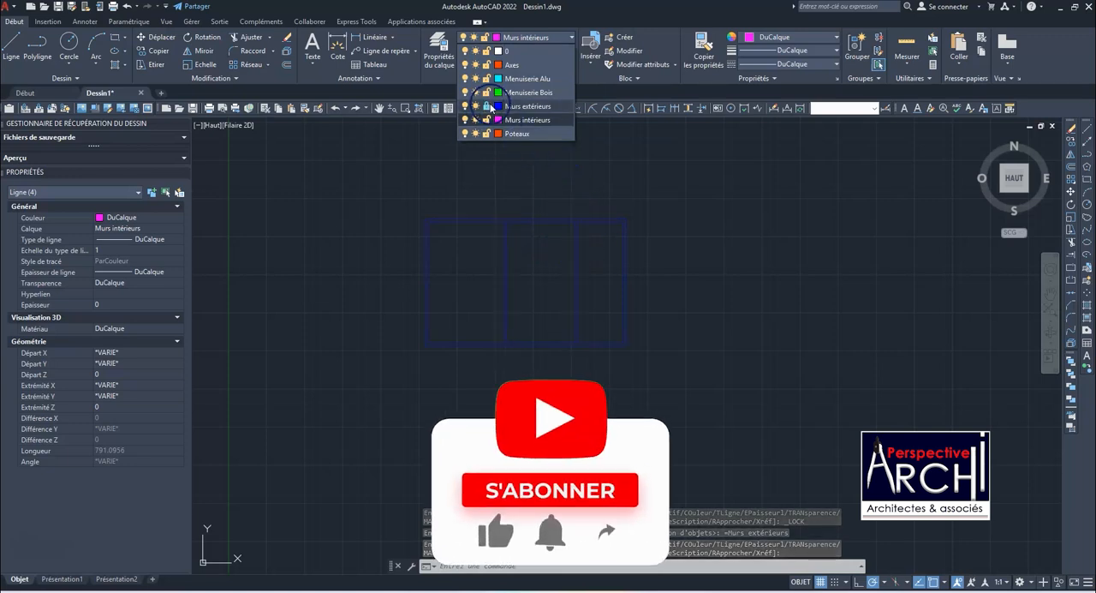
{"action": "left_click", "coordinate": [631, 189]}
{"action": "left_click", "coordinate": [631, 189]}
{"action": "left_click", "coordinate": [550, 188]}
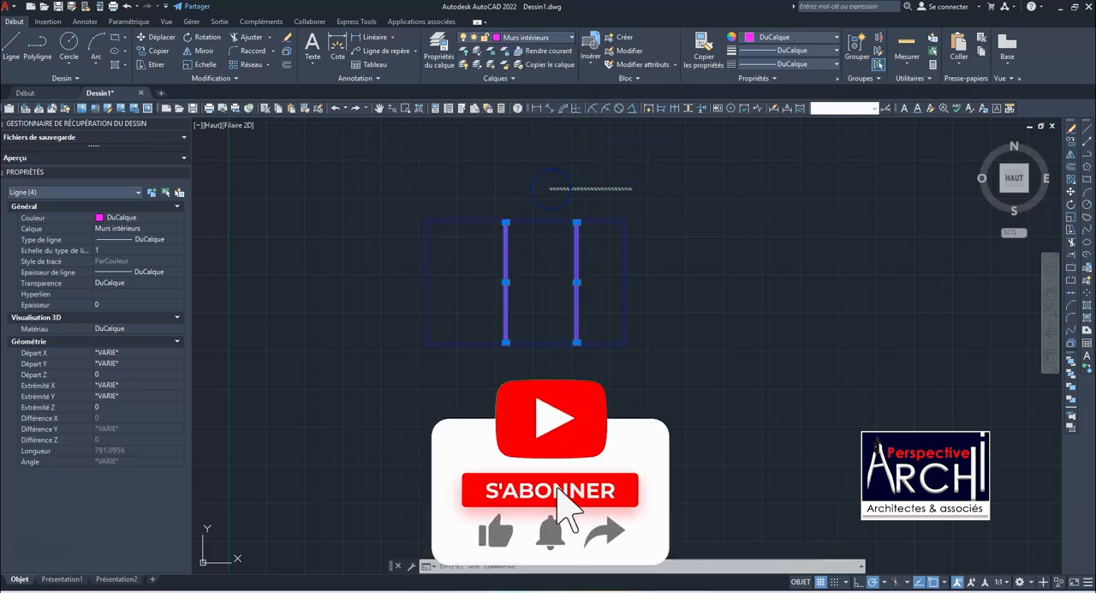
{"action": "key", "text": "Escape"}
Copy the whole plan horizontally to the right, using its lower-left corner as base point
{"action": "left_click", "coordinate": [370, 184]}
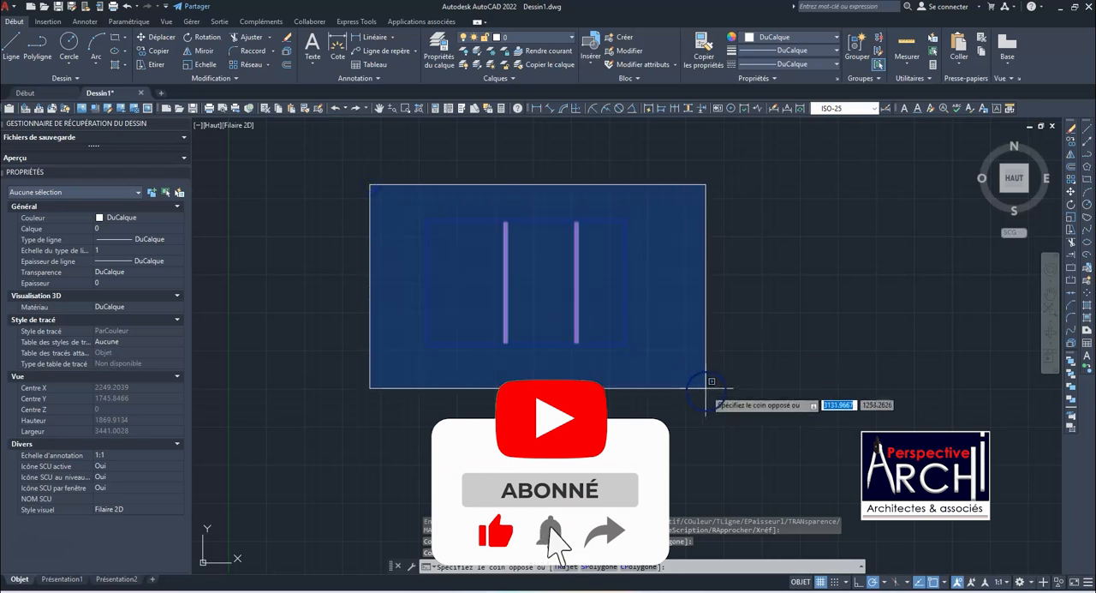
{"action": "left_click", "coordinate": [711, 380]}
{"action": "scroll", "coordinate": [391, 240], "scroll_direction": "down", "scroll_amount": 6}
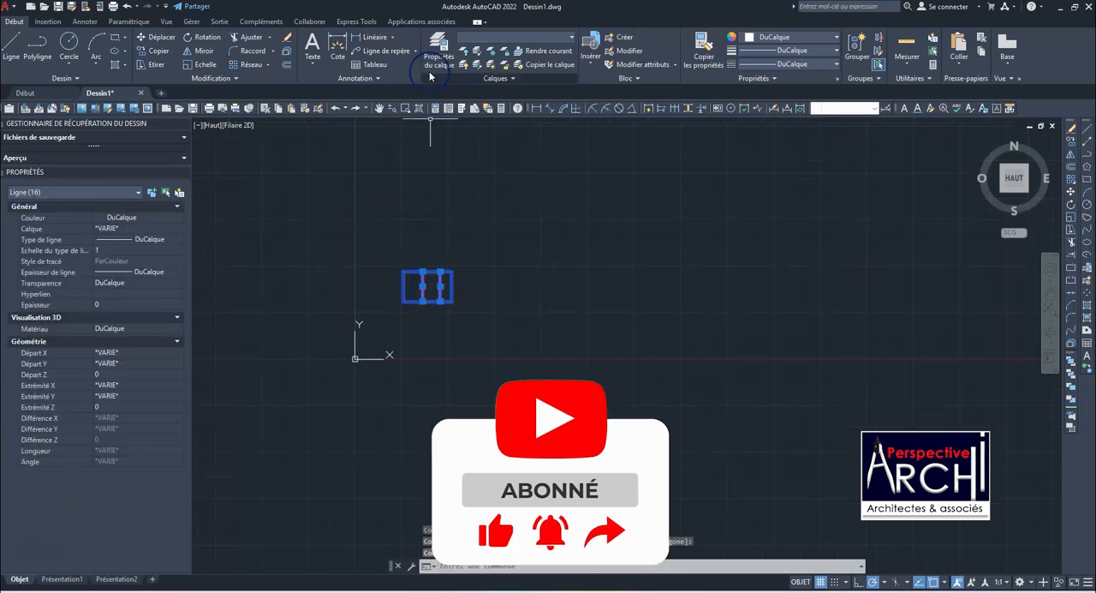
{"action": "left_click", "coordinate": [155, 50]}
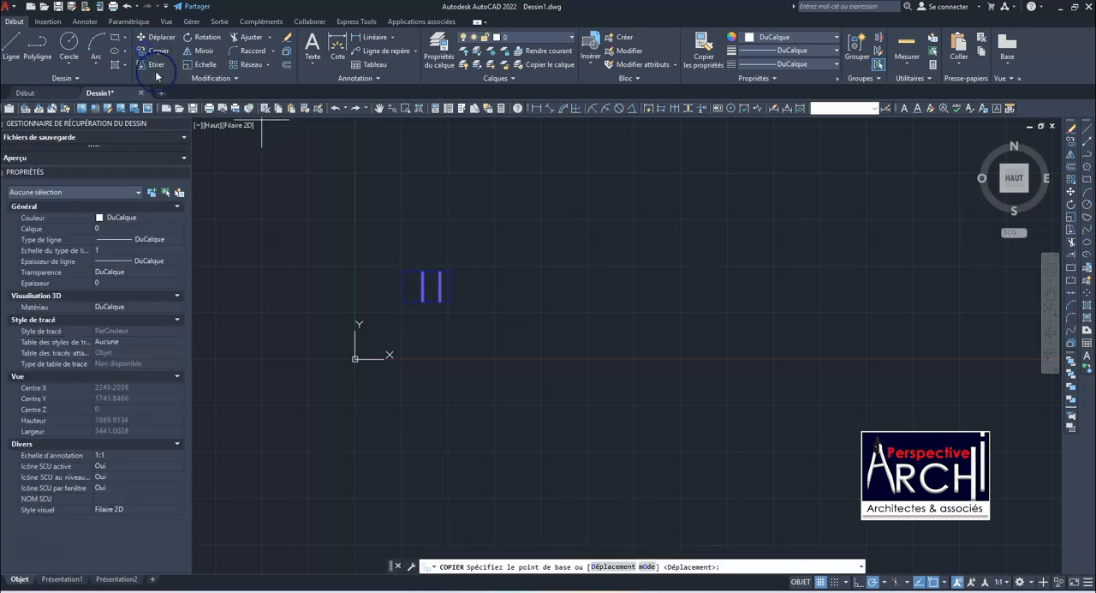
{"action": "left_click", "coordinate": [402, 301]}
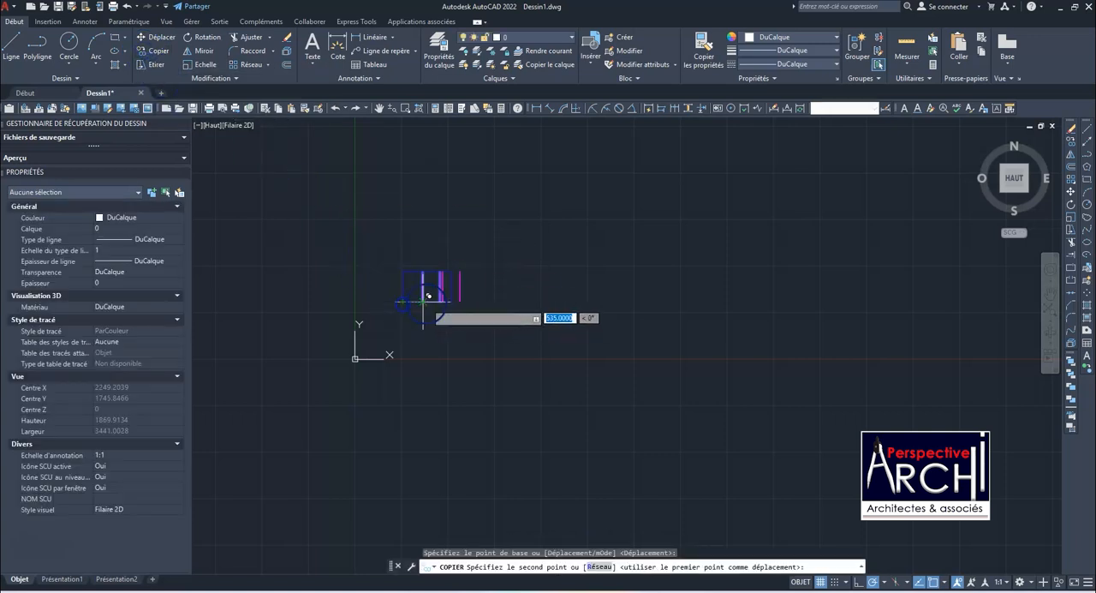
{"action": "left_click", "coordinate": [494, 302]}
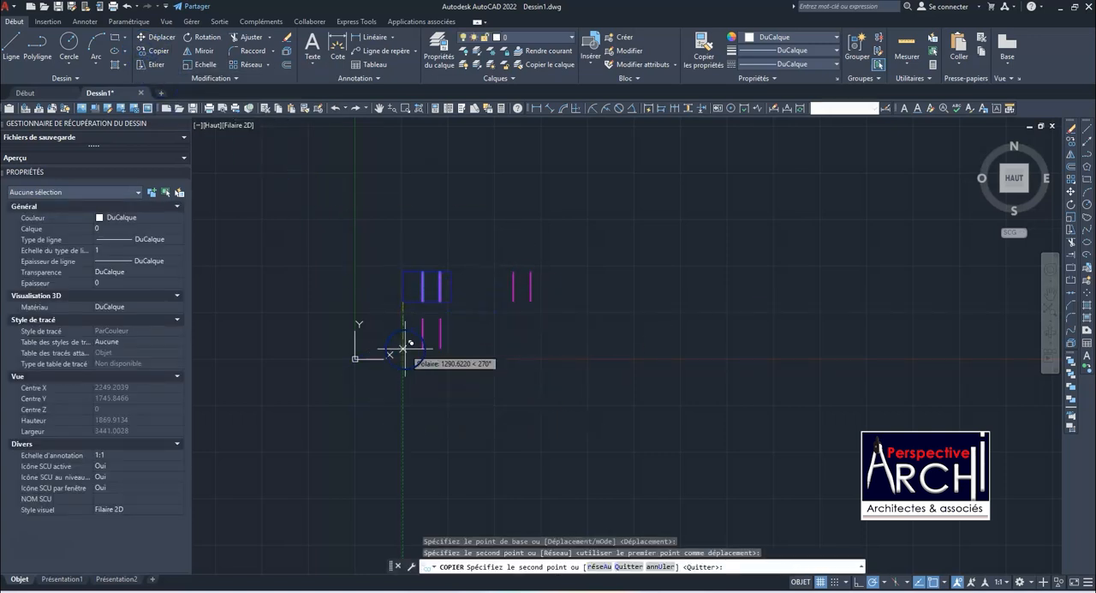
{"action": "key", "text": "Escape"}
Try to move the original plan horizontally to the right from its lower-left corner, and undo the move
{"action": "scroll", "coordinate": [457, 294], "scroll_direction": "up", "scroll_amount": 6}
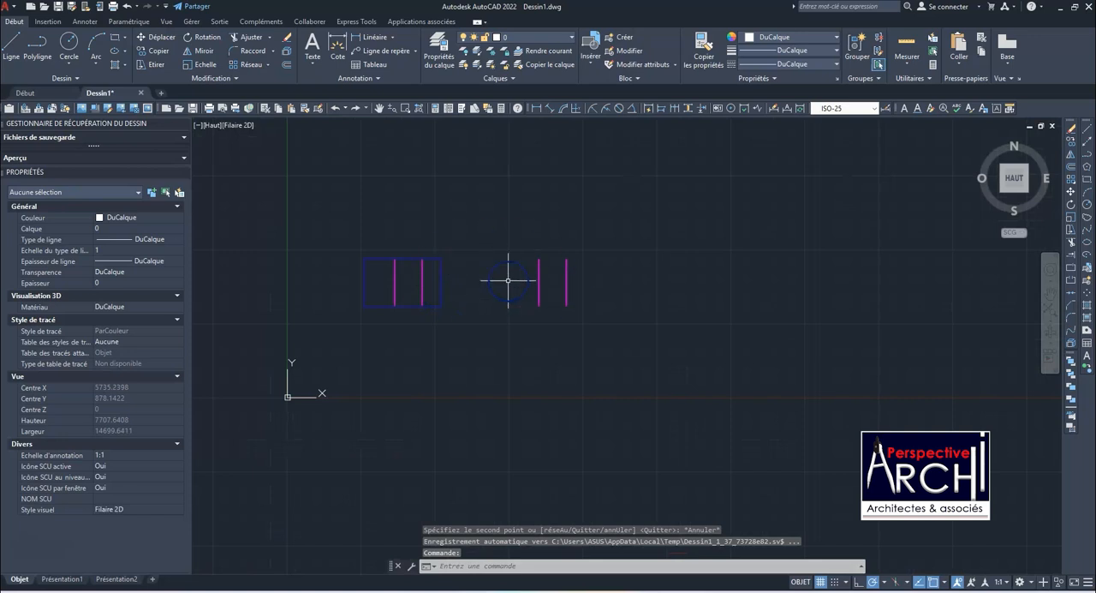
{"action": "scroll", "coordinate": [361, 258], "scroll_direction": "up", "scroll_amount": 4}
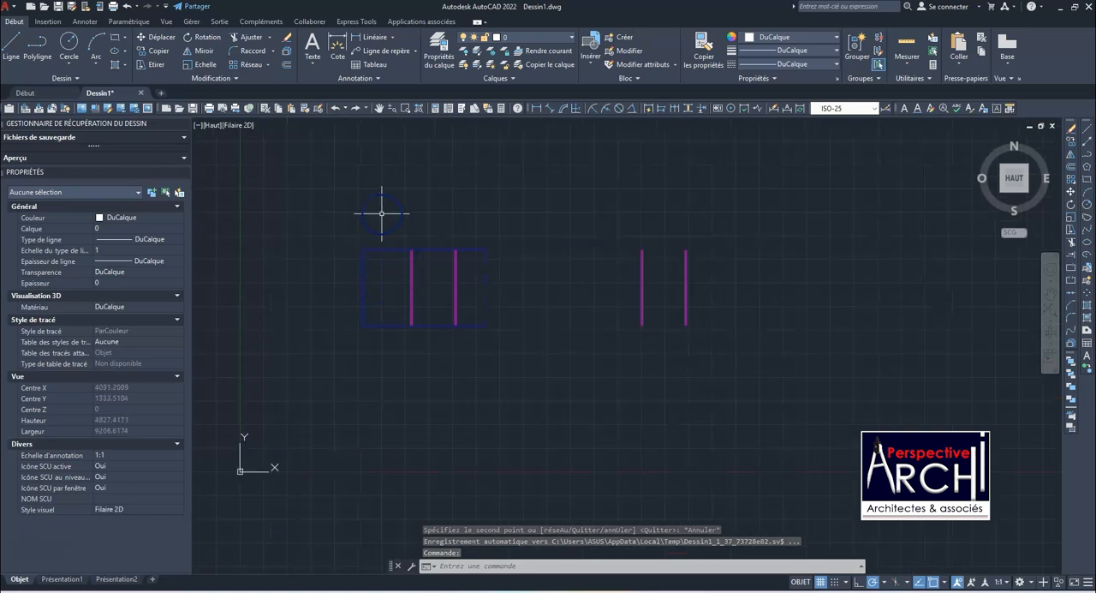
{"action": "scroll", "coordinate": [368, 270], "scroll_direction": "down", "scroll_amount": 4}
{"action": "left_click", "coordinate": [368, 227]}
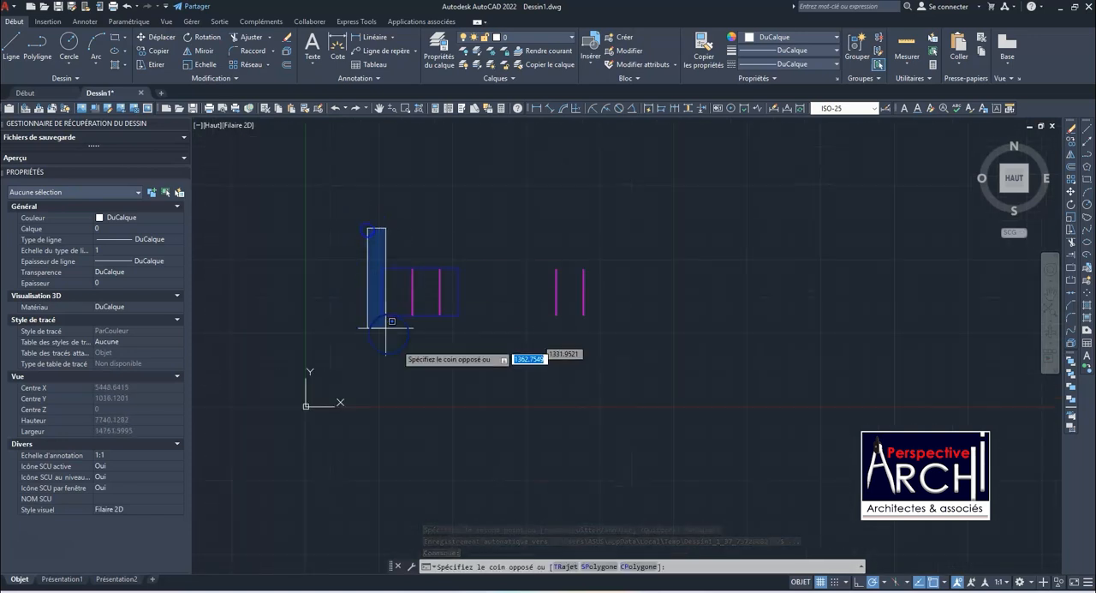
{"action": "left_click", "coordinate": [511, 328]}
{"action": "scroll", "coordinate": [416, 311], "scroll_direction": "up", "scroll_amount": 4}
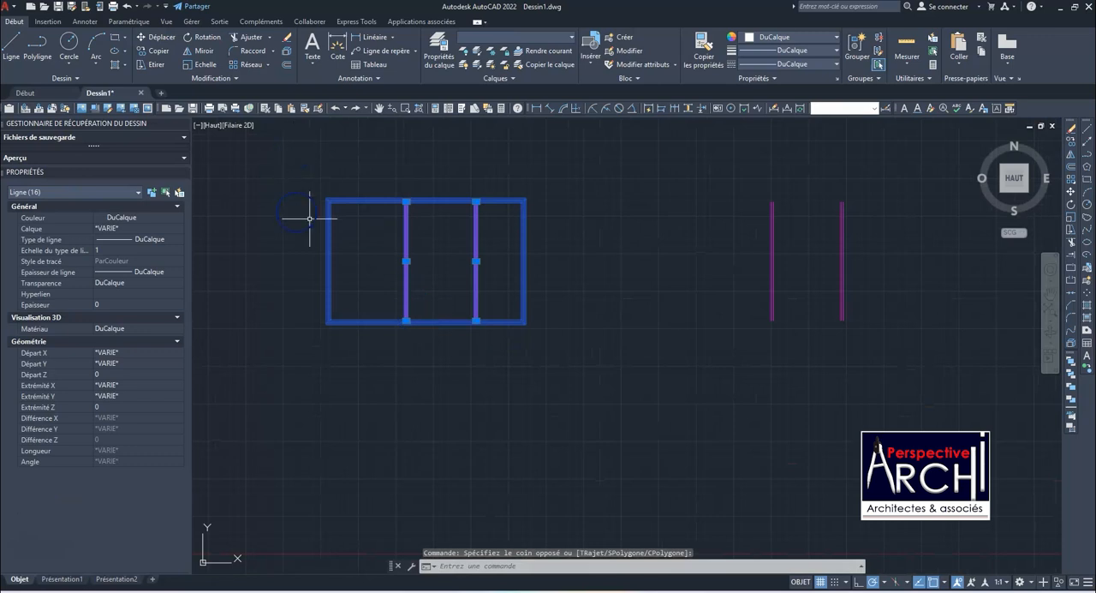
{"action": "left_click", "coordinate": [155, 37]}
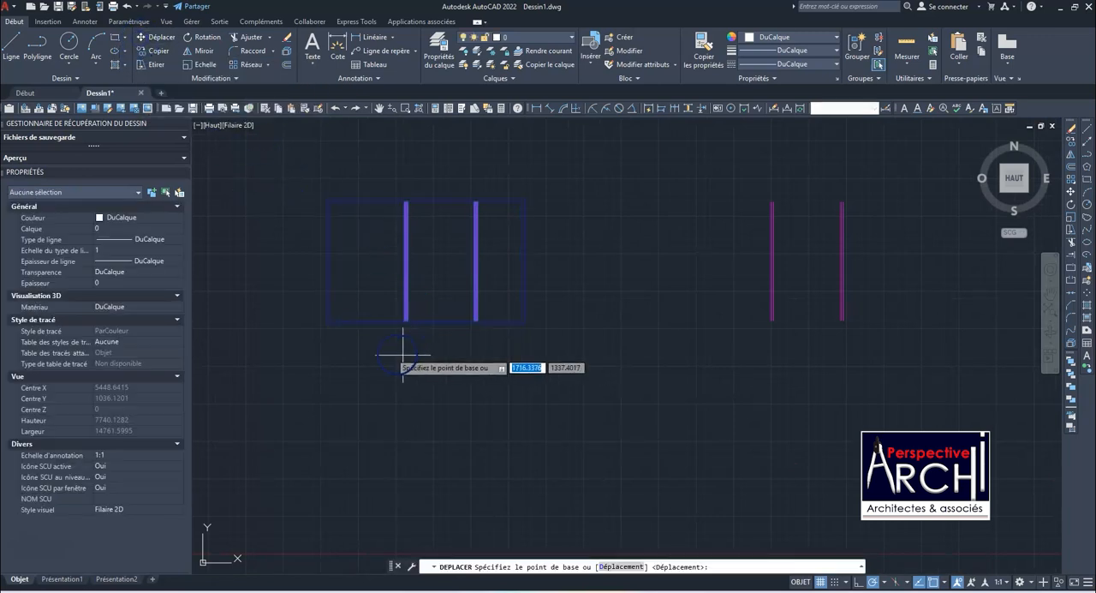
{"action": "left_click", "coordinate": [327, 323]}
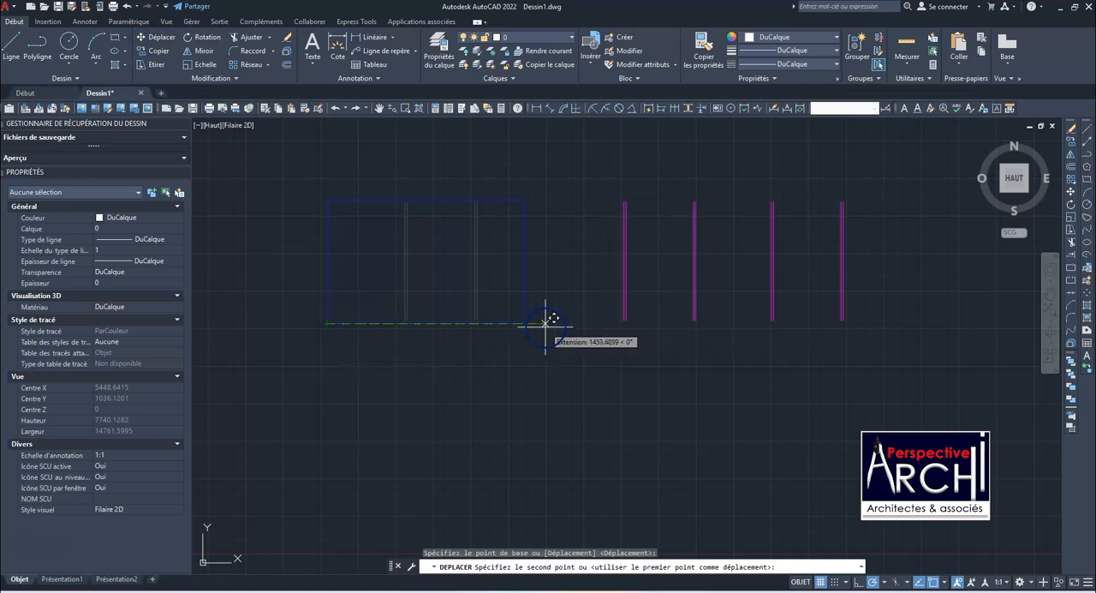
{"action": "left_click", "coordinate": [536, 323]}
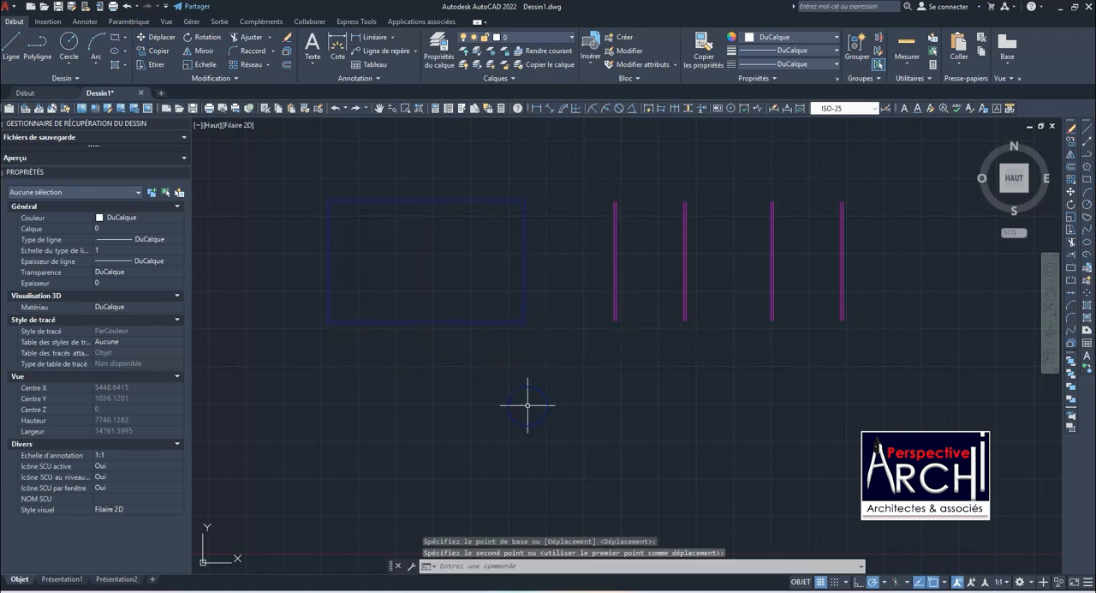
{"action": "key", "text": "ctrl+z"}
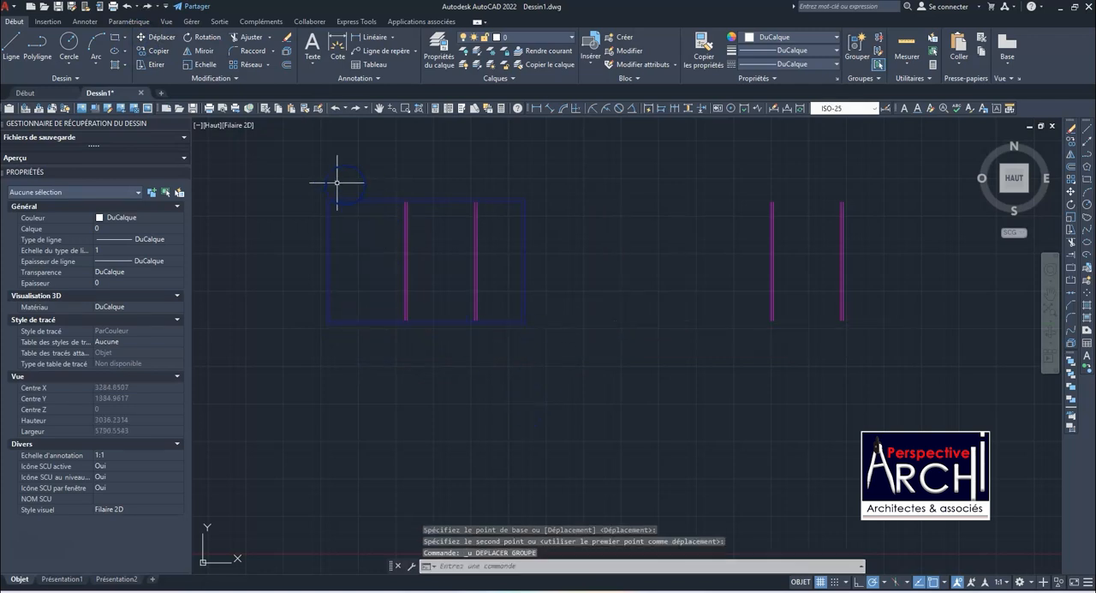
Copy the original plan about 1474 units to the right, using the left partition's lower end as base point
{"action": "left_click", "coordinate": [294, 179]}
{"action": "left_click", "coordinate": [556, 345]}
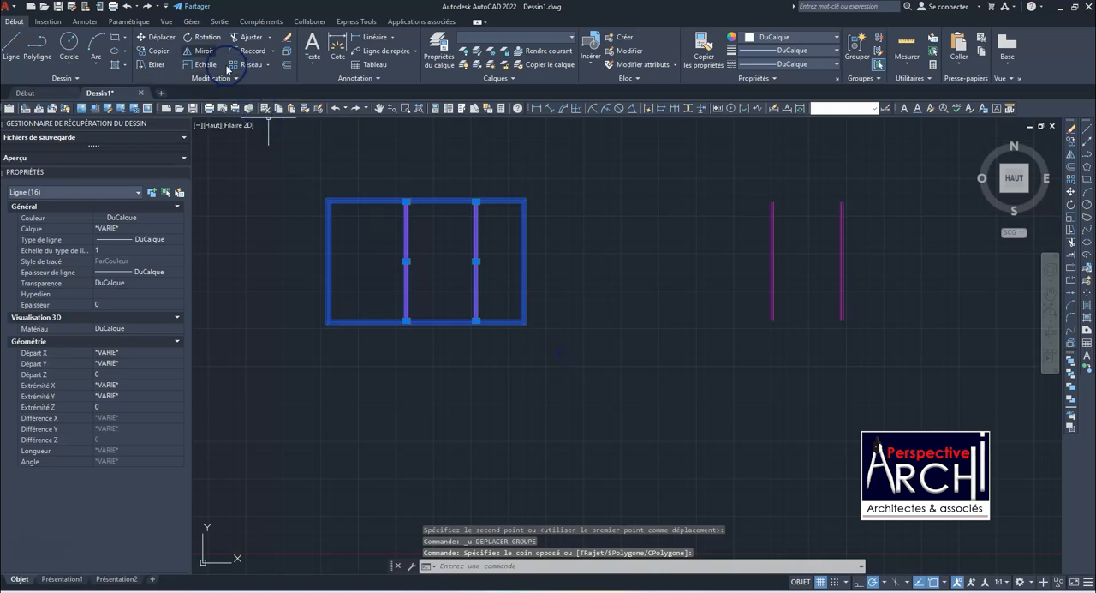
{"action": "left_click", "coordinate": [141, 52]}
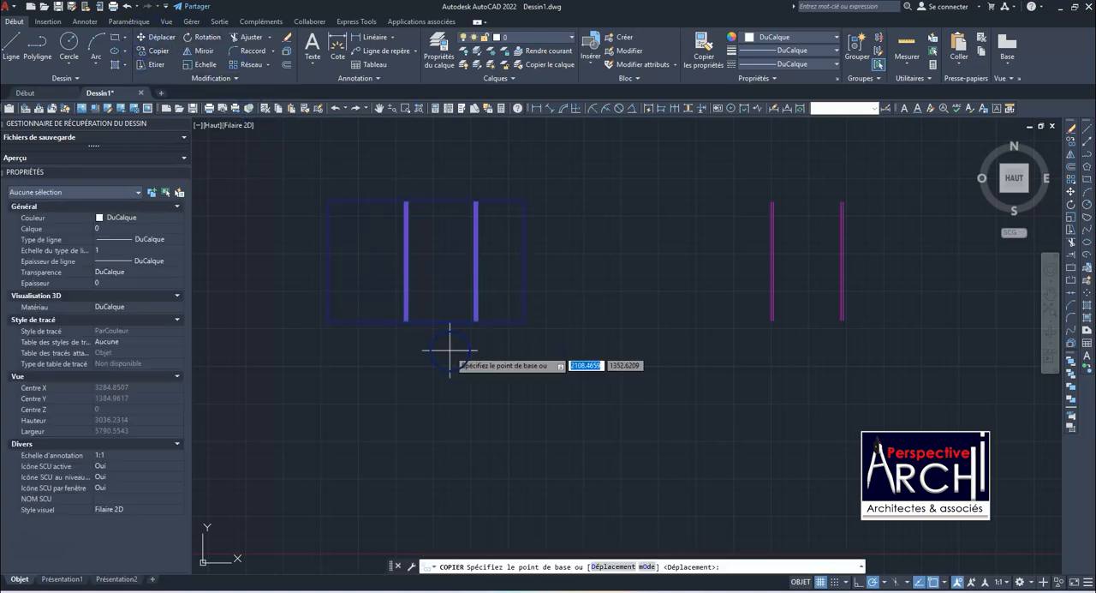
{"action": "left_click", "coordinate": [406, 322]}
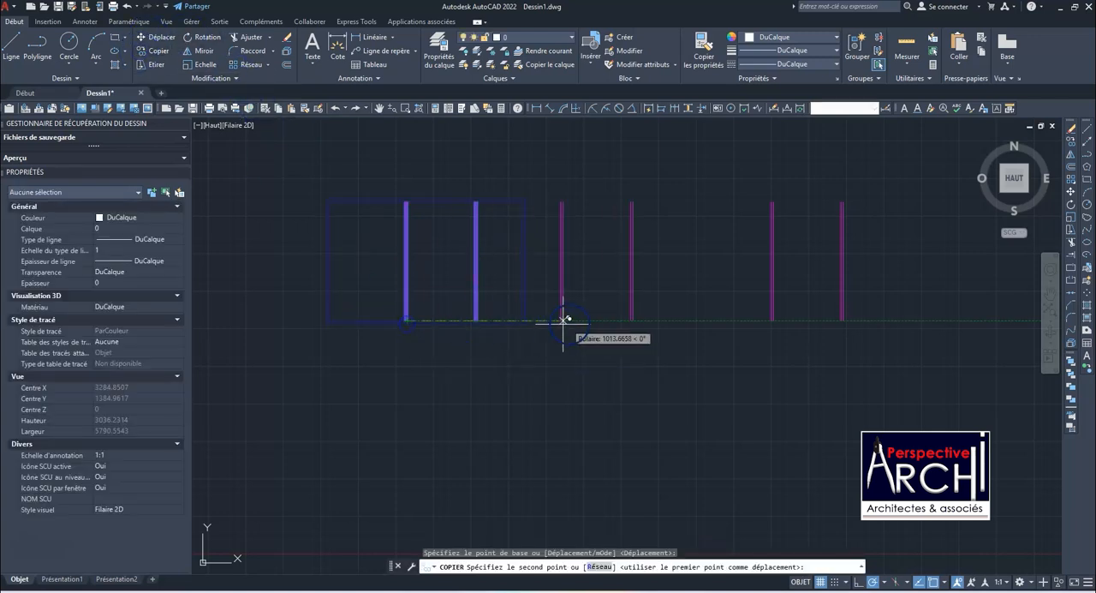
{"action": "left_click", "coordinate": [629, 321]}
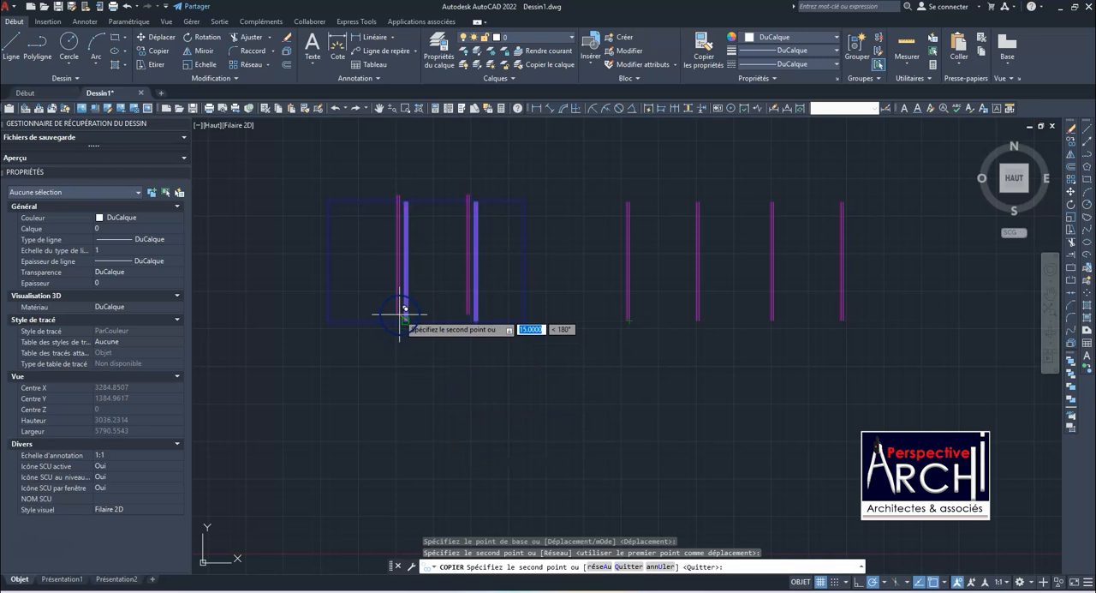
{"action": "key", "text": "Escape"}
Erase all the copied partition lines to the right of the original plan
{"action": "left_click", "coordinate": [575, 171]}
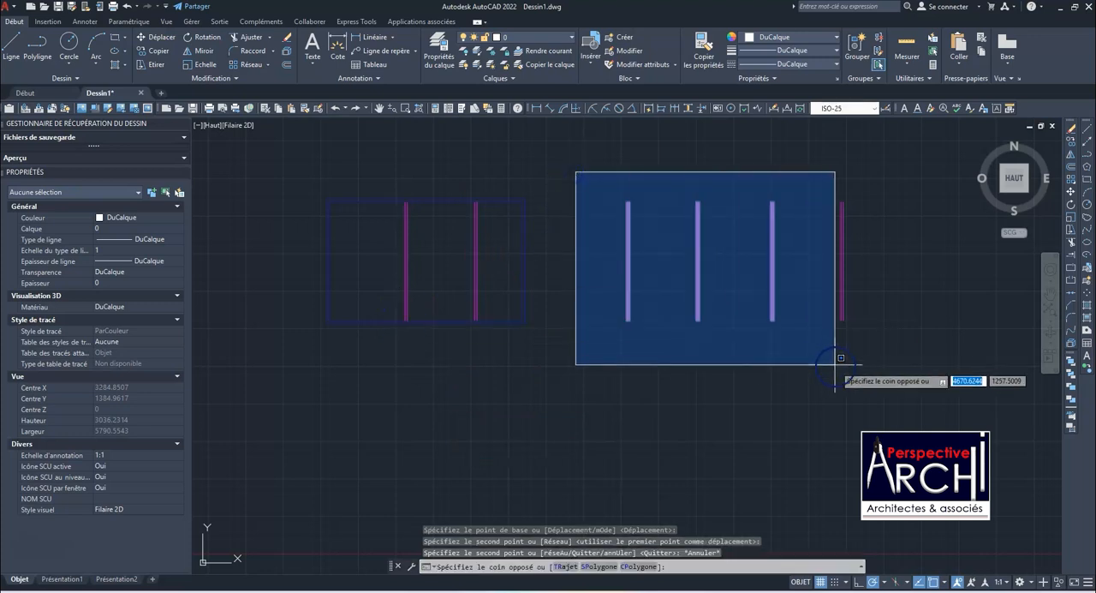
{"action": "left_click", "coordinate": [861, 376]}
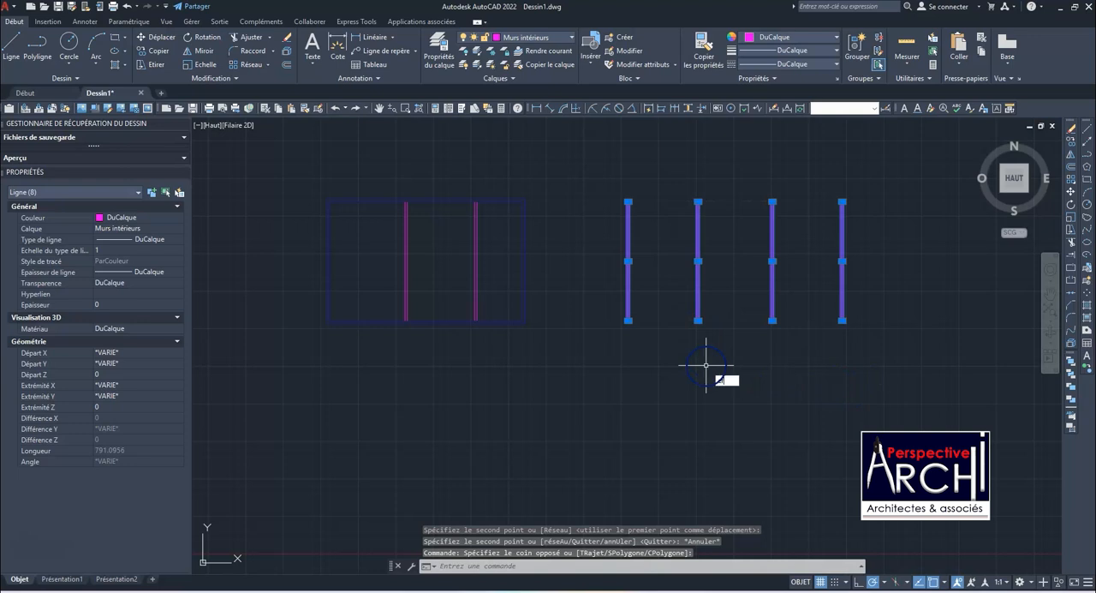
{"action": "type", "text": "EF"}
{"action": "key", "text": "Return"}
Turn the Murs extérieurs layer off and back on, and freeze it
{"action": "scroll", "coordinate": [339, 237], "scroll_direction": "up", "scroll_amount": 3}
{"action": "scroll", "coordinate": [379, 228], "scroll_direction": "down", "scroll_amount": 3}
{"action": "scroll", "coordinate": [432, 257], "scroll_direction": "up", "scroll_amount": 1}
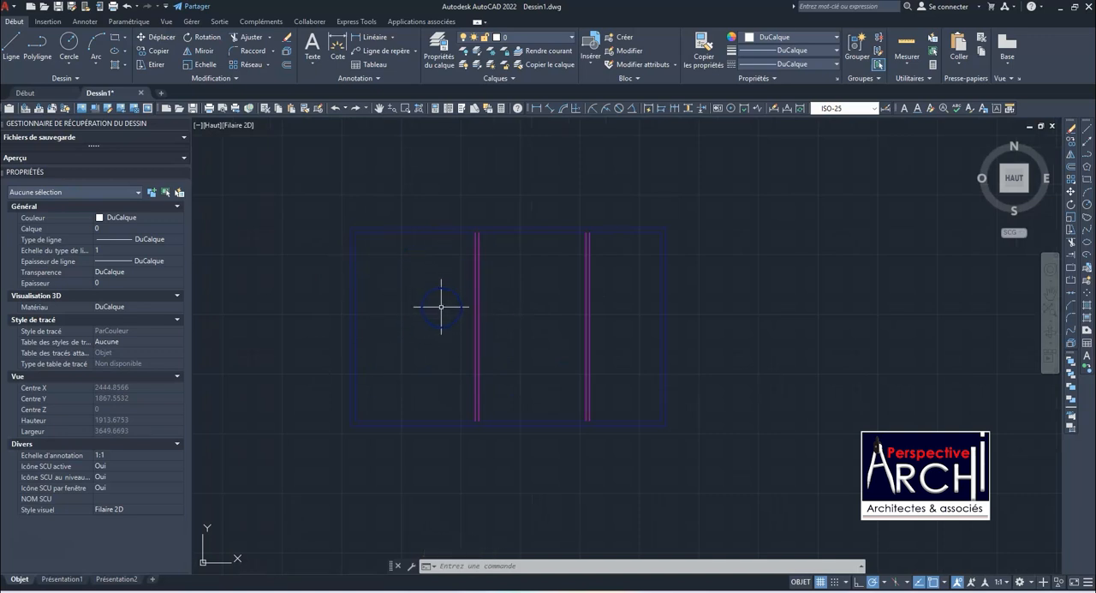
{"action": "left_click", "coordinate": [543, 38]}
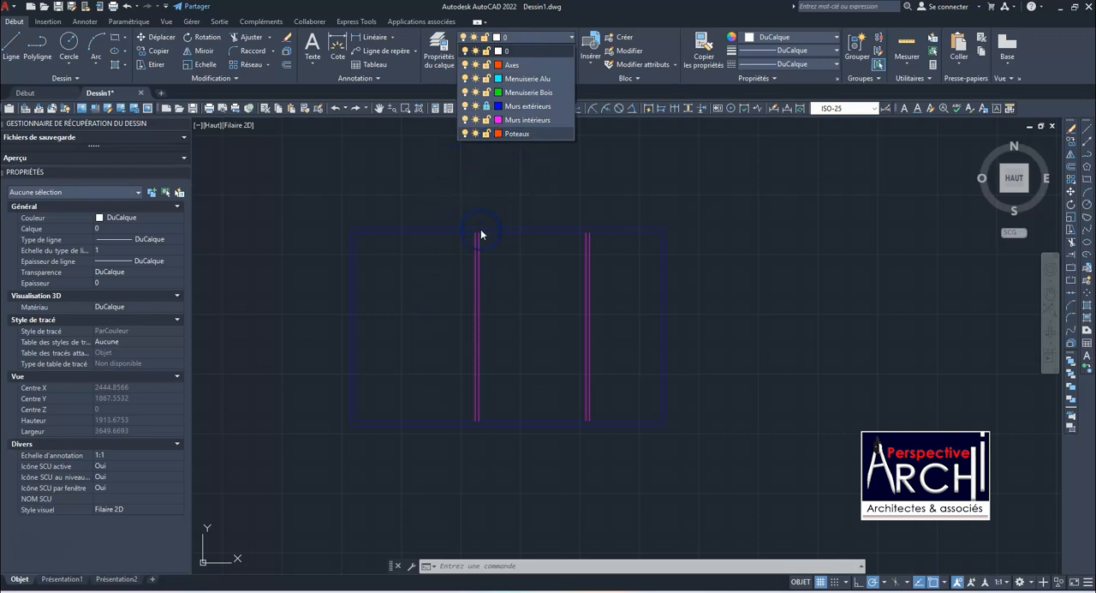
{"action": "left_click", "coordinate": [465, 107]}
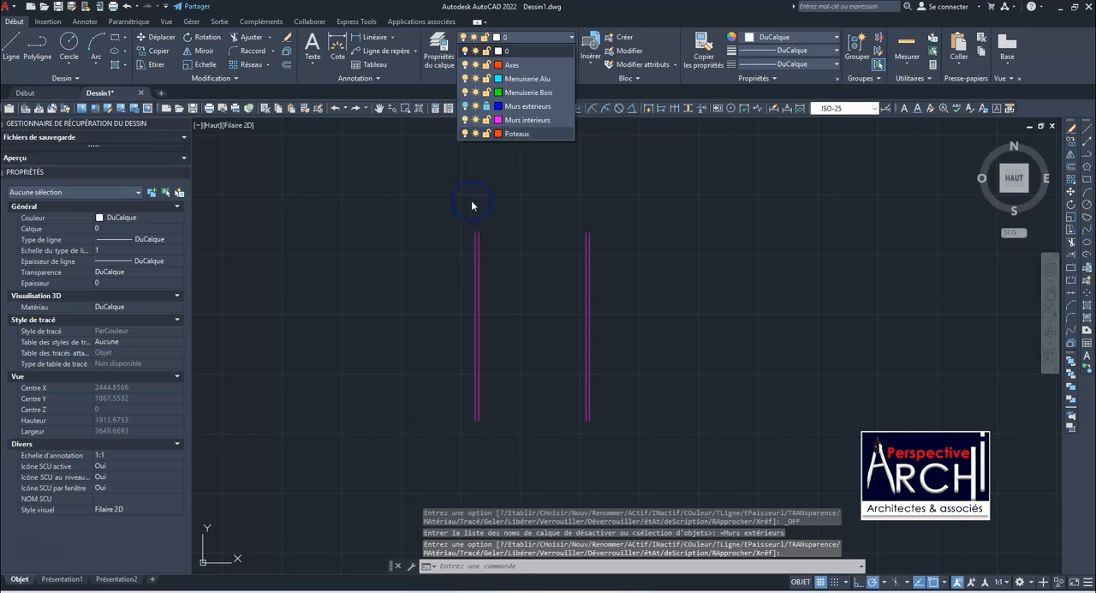
{"action": "left_click", "coordinate": [465, 106]}
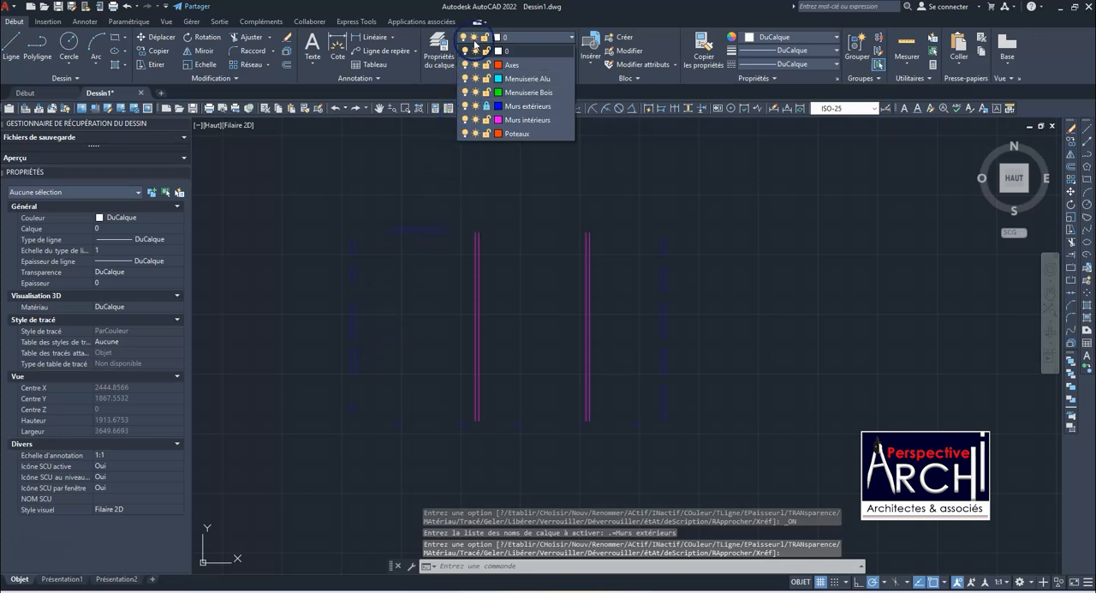
{"action": "left_click", "coordinate": [476, 106]}
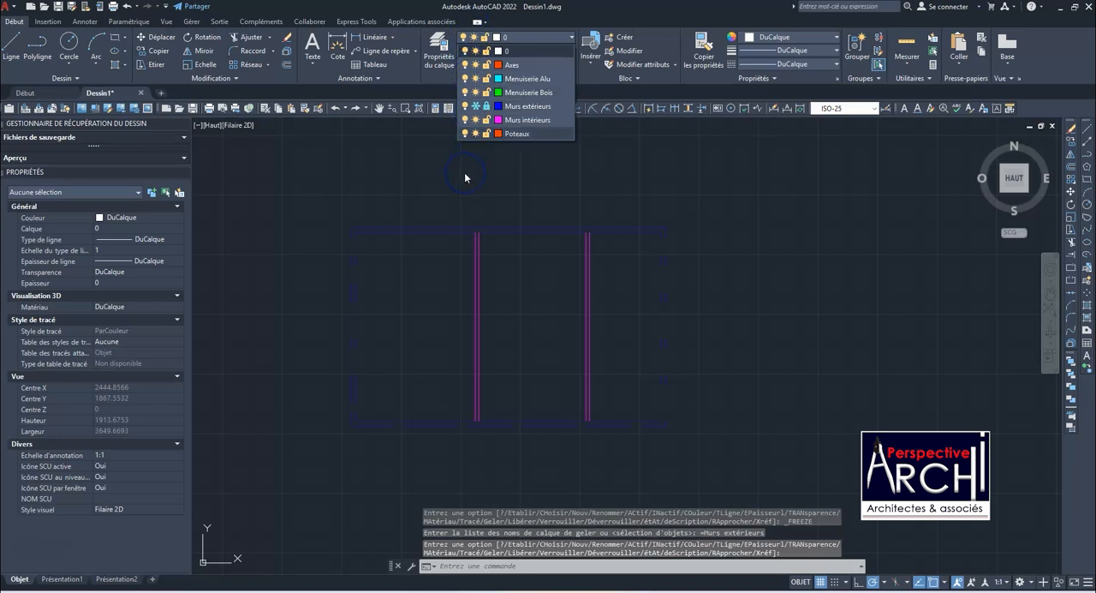
Inspect the plan with the Murs extérieurs layer frozen, and thaw that layer
{"action": "left_click", "coordinate": [487, 106]}
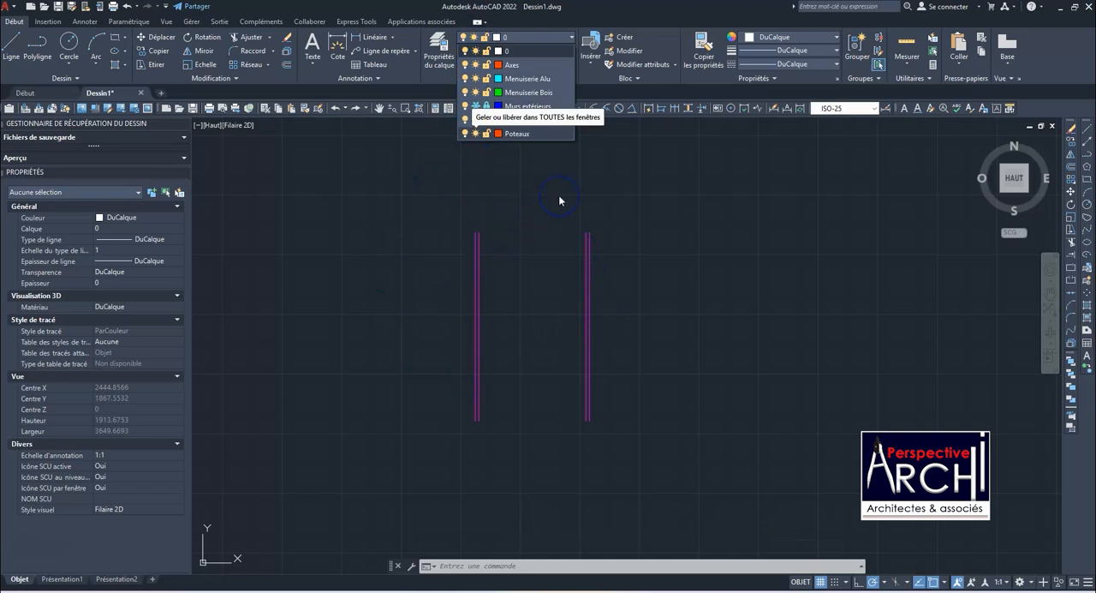
{"action": "left_click", "coordinate": [557, 197]}
{"action": "scroll", "coordinate": [502, 289], "scroll_direction": "down", "scroll_amount": 7}
{"action": "scroll", "coordinate": [458, 296], "scroll_direction": "up", "scroll_amount": 5}
{"action": "scroll", "coordinate": [459, 288], "scroll_direction": "down", "scroll_amount": 3}
{"action": "scroll", "coordinate": [463, 258], "scroll_direction": "up", "scroll_amount": 3}
{"action": "scroll", "coordinate": [461, 220], "scroll_direction": "up", "scroll_amount": 4}
{"action": "scroll", "coordinate": [459, 209], "scroll_direction": "down", "scroll_amount": 4}
{"action": "left_click", "coordinate": [509, 40]}
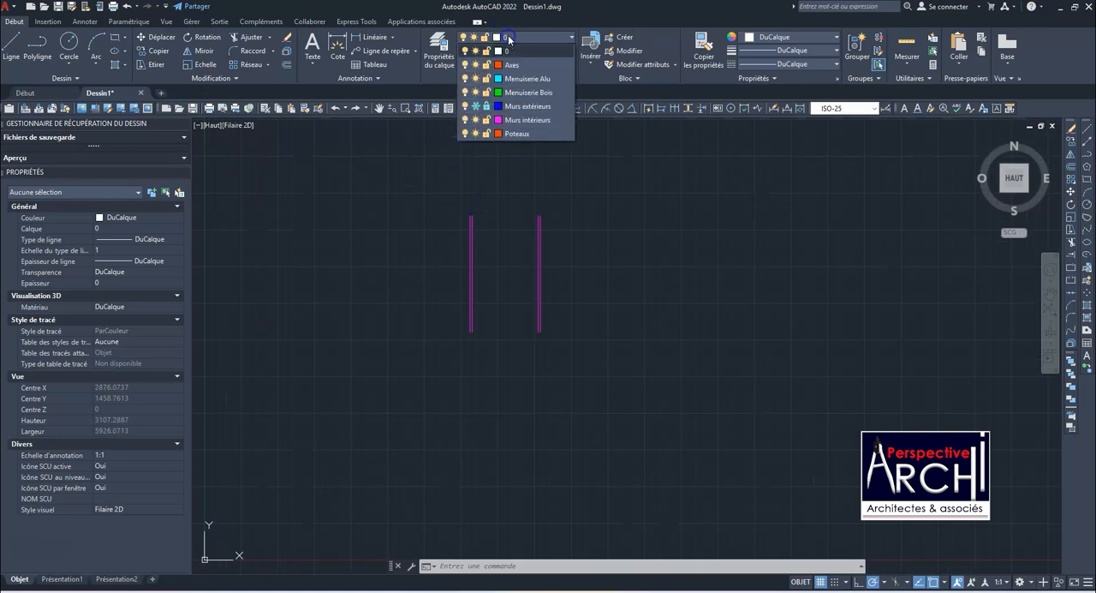
{"action": "left_click", "coordinate": [476, 106]}
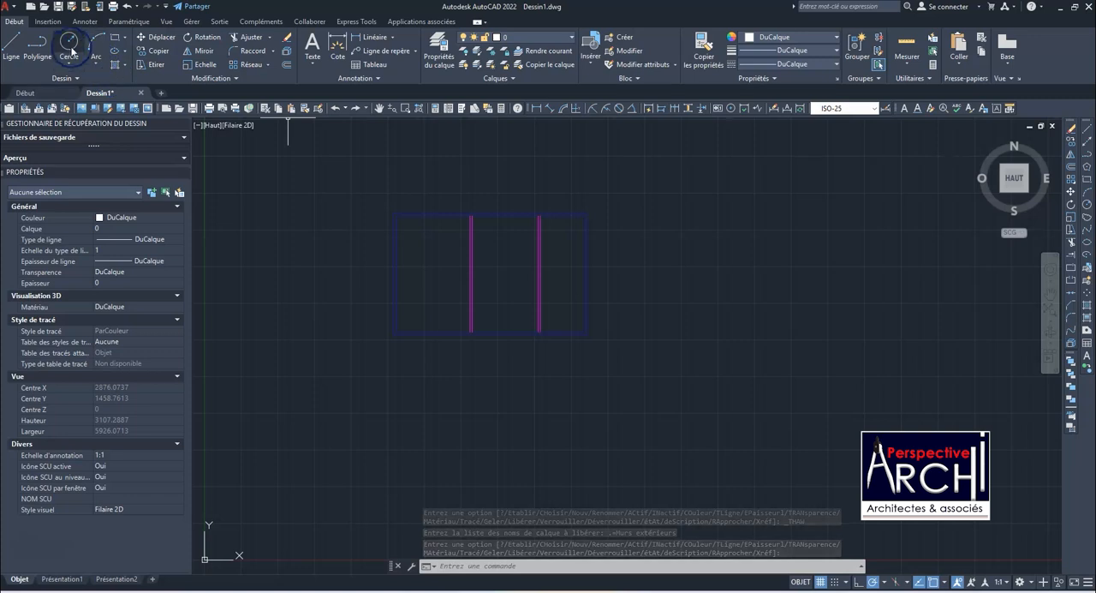
Draw a column rectangle filling the wall thickness at the exterior walls' upper-left corner
{"action": "left_click", "coordinate": [117, 39]}
{"action": "scroll", "coordinate": [359, 225], "scroll_direction": "up", "scroll_amount": 6}
{"action": "scroll", "coordinate": [379, 277], "scroll_direction": "up", "scroll_amount": 3}
{"action": "left_click", "coordinate": [433, 204]}
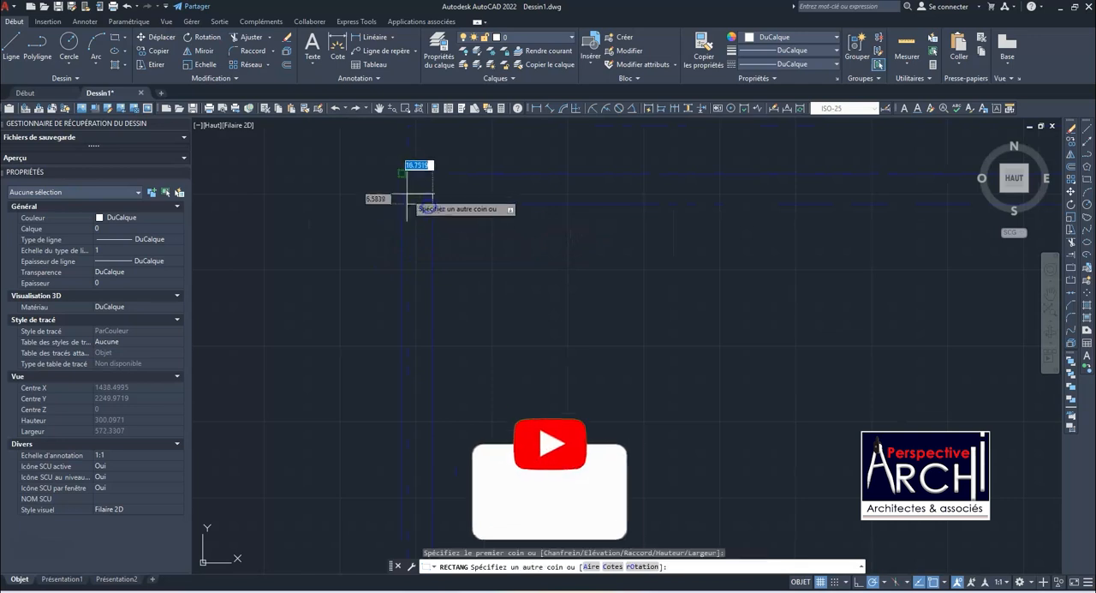
{"action": "left_click", "coordinate": [401, 174]}
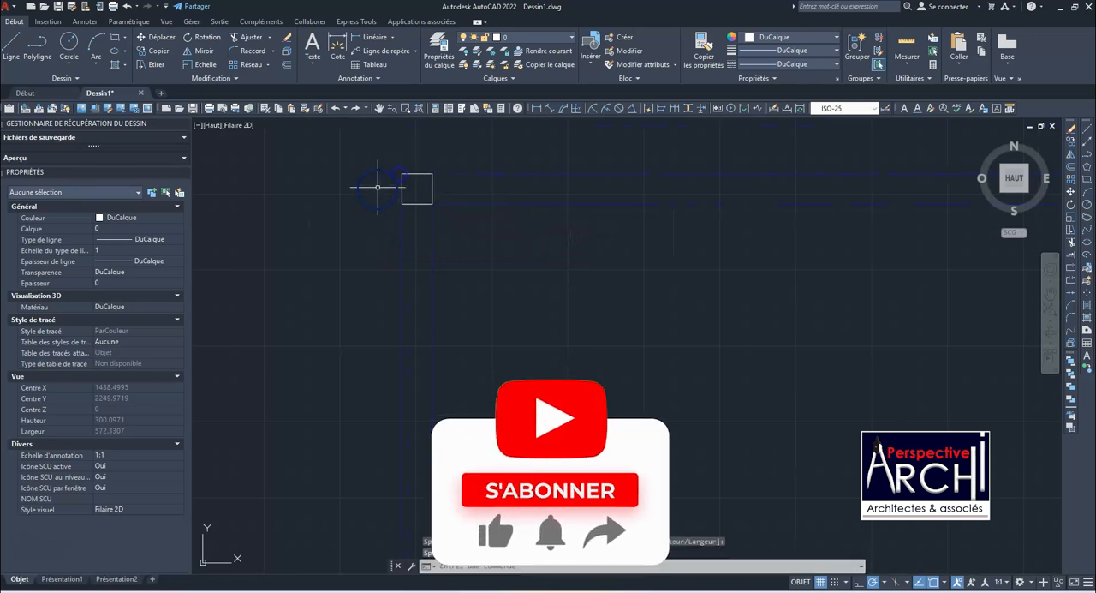
Assign the upper-left corner column to the Poteaux layer
{"action": "left_click", "coordinate": [381, 167]}
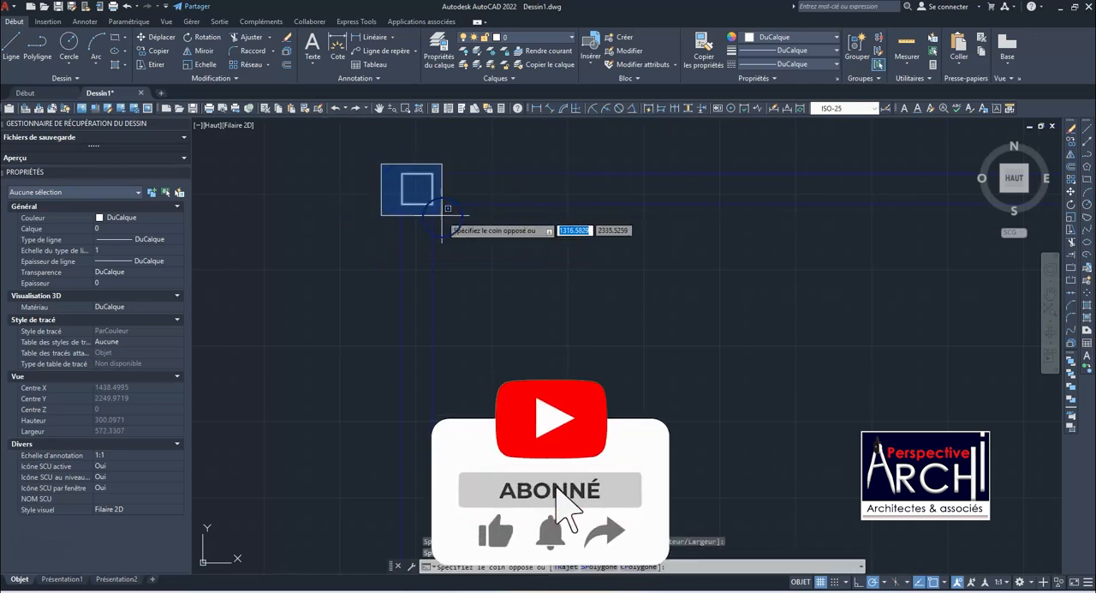
{"action": "left_click", "coordinate": [440, 215]}
{"action": "left_click", "coordinate": [525, 38]}
{"action": "left_click", "coordinate": [514, 133]}
{"action": "key", "text": "Escape"}
{"action": "scroll", "coordinate": [377, 206], "scroll_direction": "down", "scroll_amount": 5}
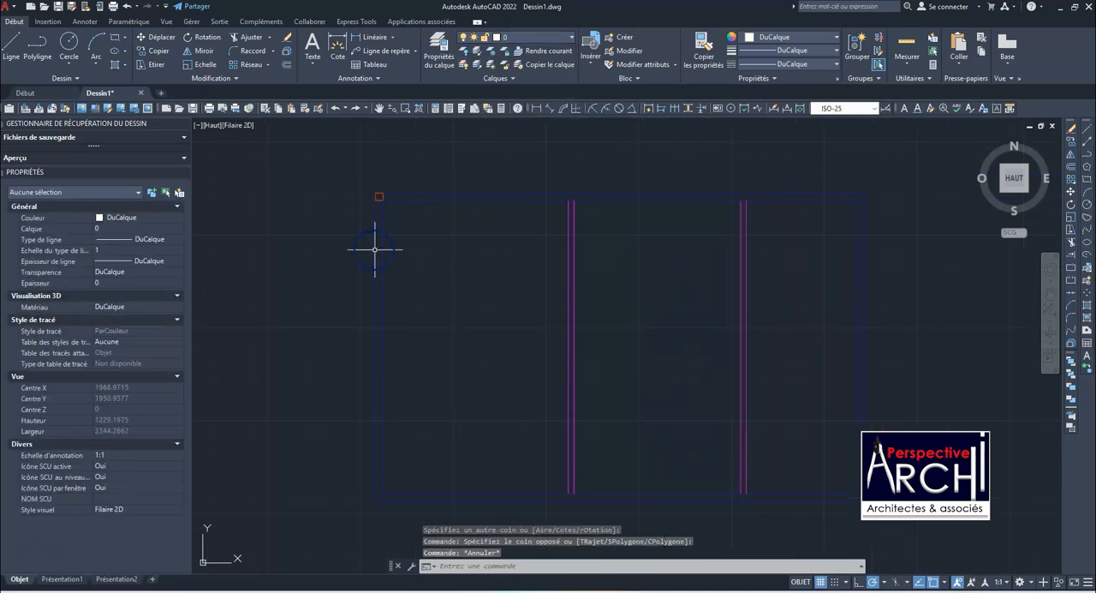
{"action": "scroll", "coordinate": [379, 281], "scroll_direction": "down", "scroll_amount": 2}
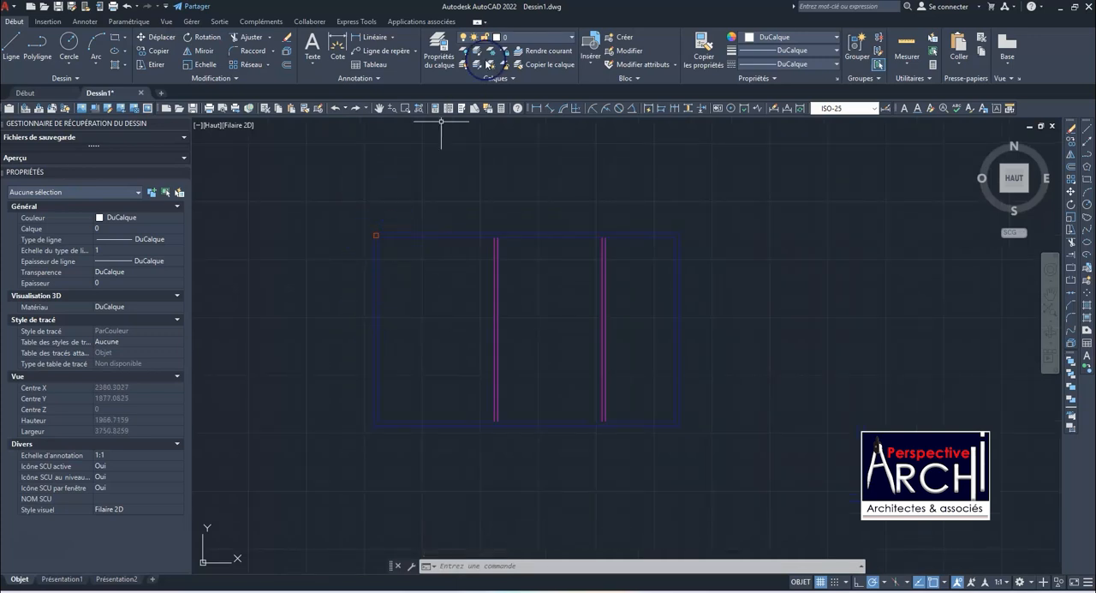
Make Poteaux the current layer and draw a column rectangle at the exterior walls' upper-right corner
{"action": "left_click", "coordinate": [504, 40]}
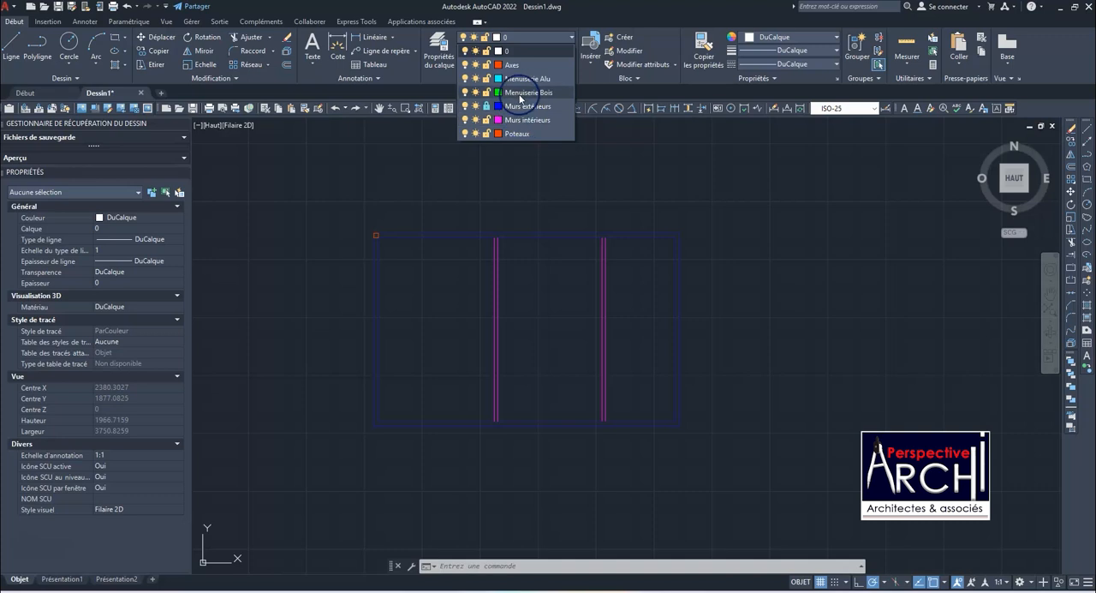
{"action": "left_click", "coordinate": [514, 133]}
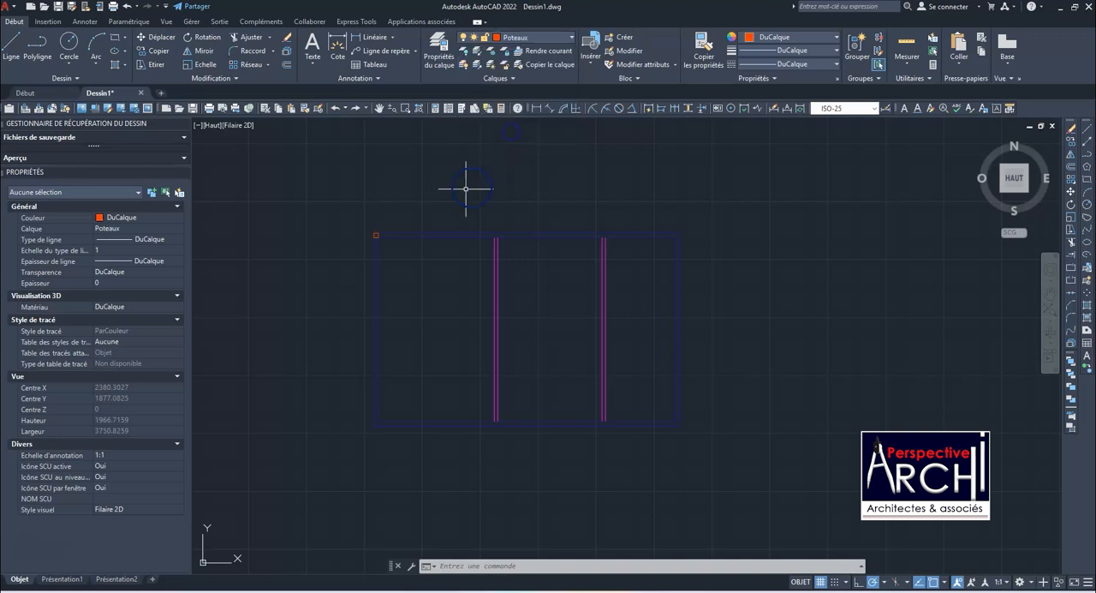
{"action": "left_click", "coordinate": [114, 39]}
{"action": "scroll", "coordinate": [688, 228], "scroll_direction": "up", "scroll_amount": 6}
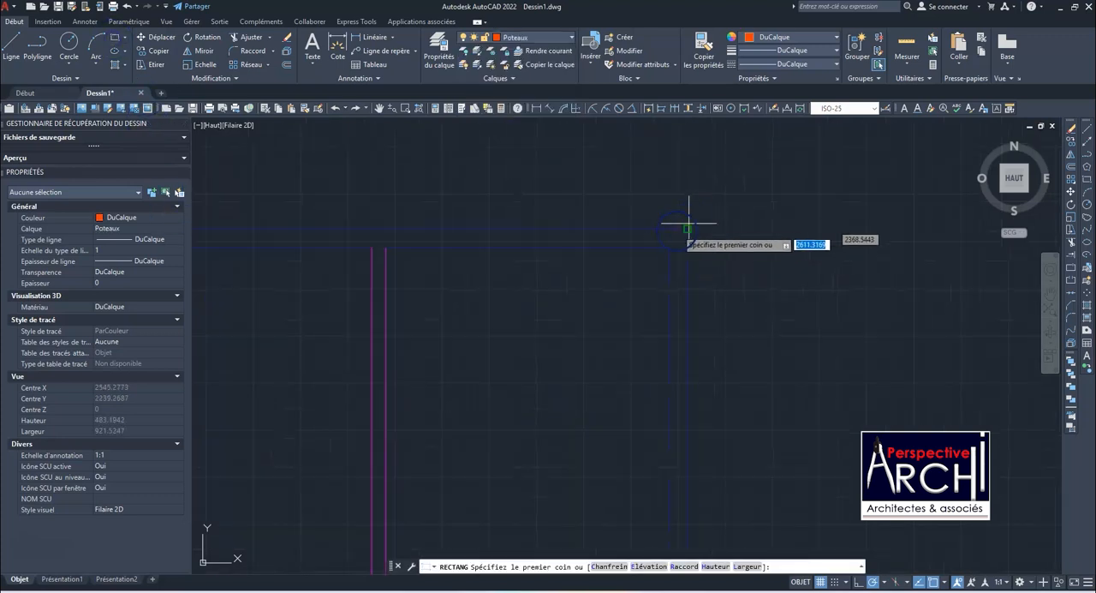
{"action": "left_click", "coordinate": [670, 247]}
{"action": "scroll", "coordinate": [643, 244], "scroll_direction": "down", "scroll_amount": 12}
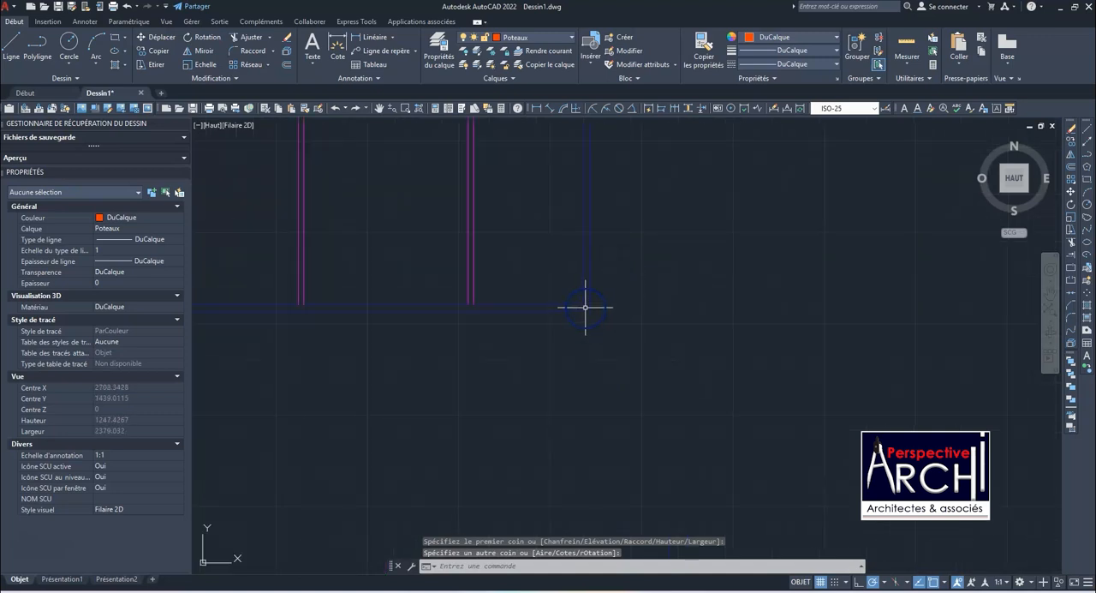
Draw a column rectangle filling the wall thickness at the exterior walls' lower-right corner
{"action": "key", "text": "Return"}
{"action": "left_click", "coordinate": [583, 304]}
{"action": "scroll", "coordinate": [588, 313], "scroll_direction": "up", "scroll_amount": 10}
{"action": "left_click", "coordinate": [622, 294]}
{"action": "scroll", "coordinate": [693, 294], "scroll_direction": "down", "scroll_amount": 11}
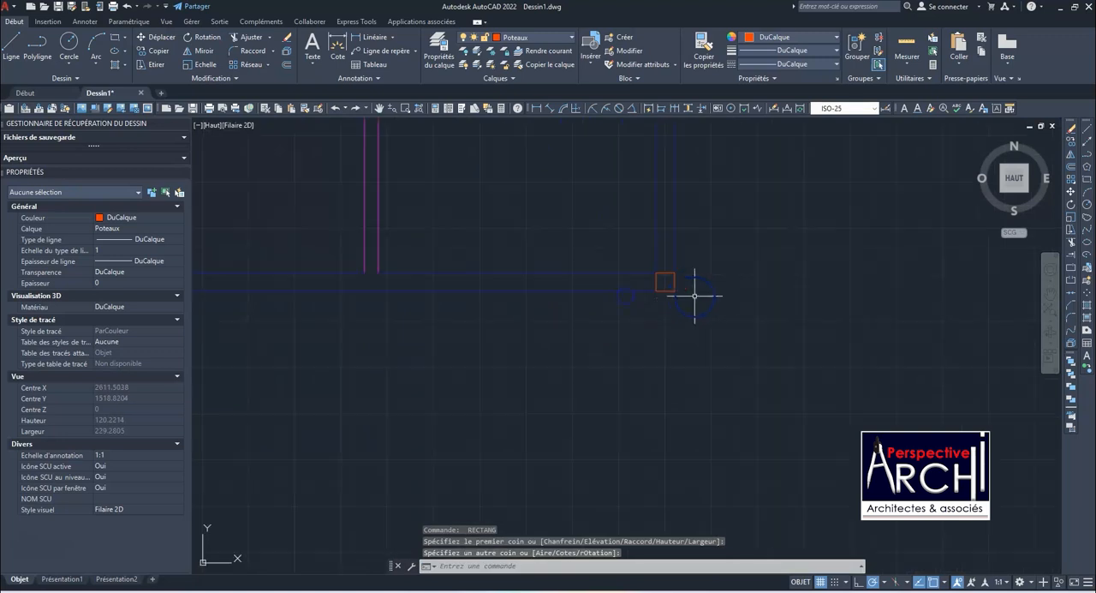
Draw a column rectangle filling the wall thickness at the exterior walls' lower-left corner
{"action": "key", "text": "Return"}
{"action": "scroll", "coordinate": [394, 313], "scroll_direction": "up", "scroll_amount": 6}
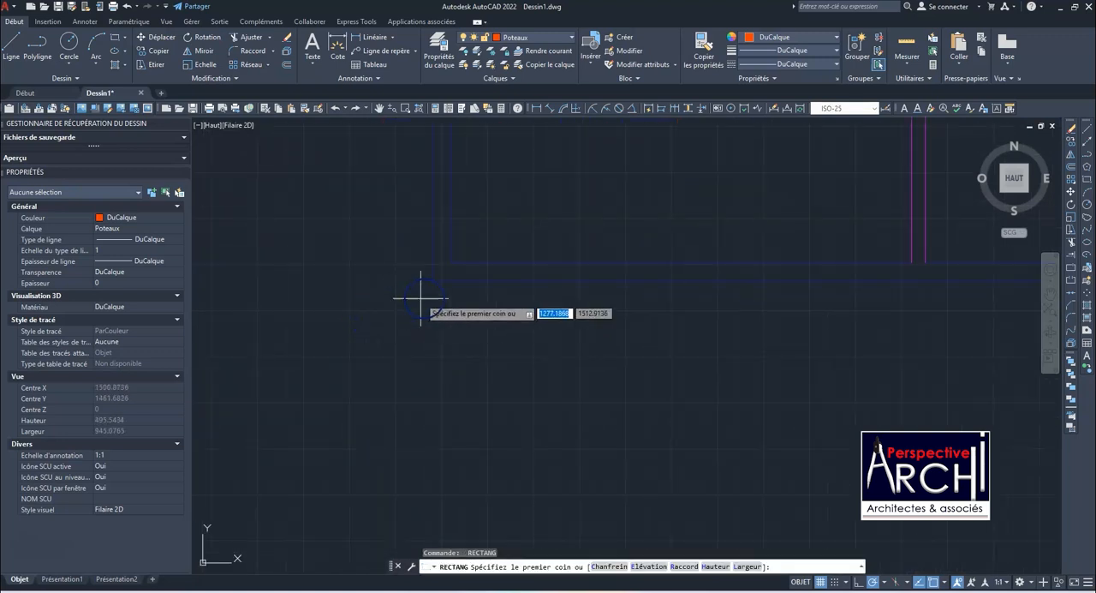
{"action": "left_click", "coordinate": [452, 262]}
{"action": "left_click", "coordinate": [437, 276]}
{"action": "scroll", "coordinate": [432, 322], "scroll_direction": "down", "scroll_amount": 7}
Try to draw a column rectangle where the left partition meets the upper exterior wall
{"action": "key", "text": "Return"}
{"action": "scroll", "coordinate": [497, 238], "scroll_direction": "up", "scroll_amount": 5}
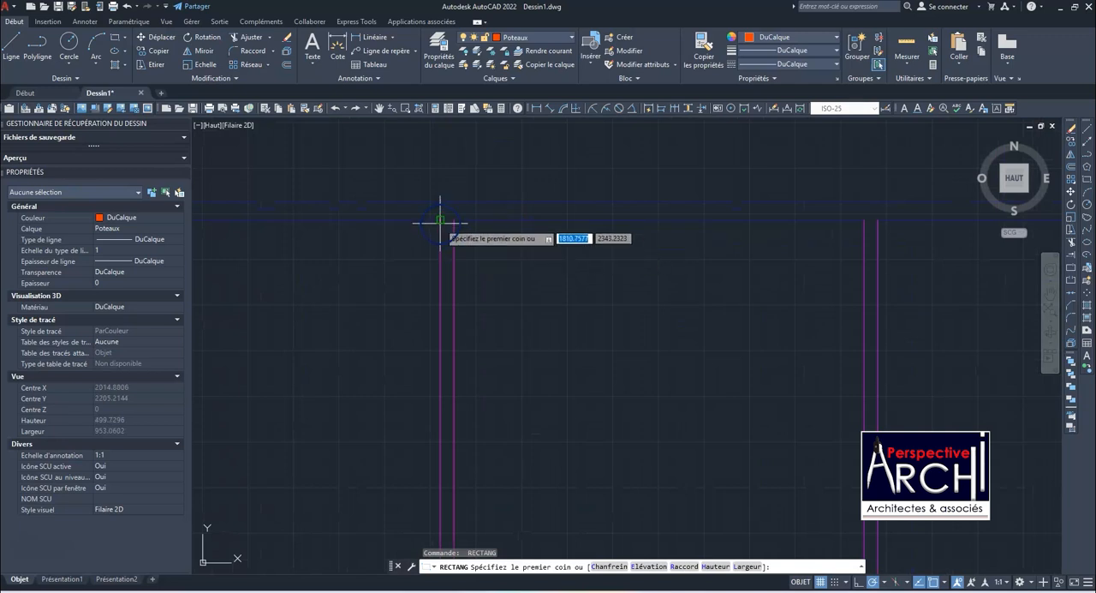
{"action": "left_click", "coordinate": [441, 214]}
{"action": "scroll", "coordinate": [442, 214], "scroll_direction": "up", "scroll_amount": 5}
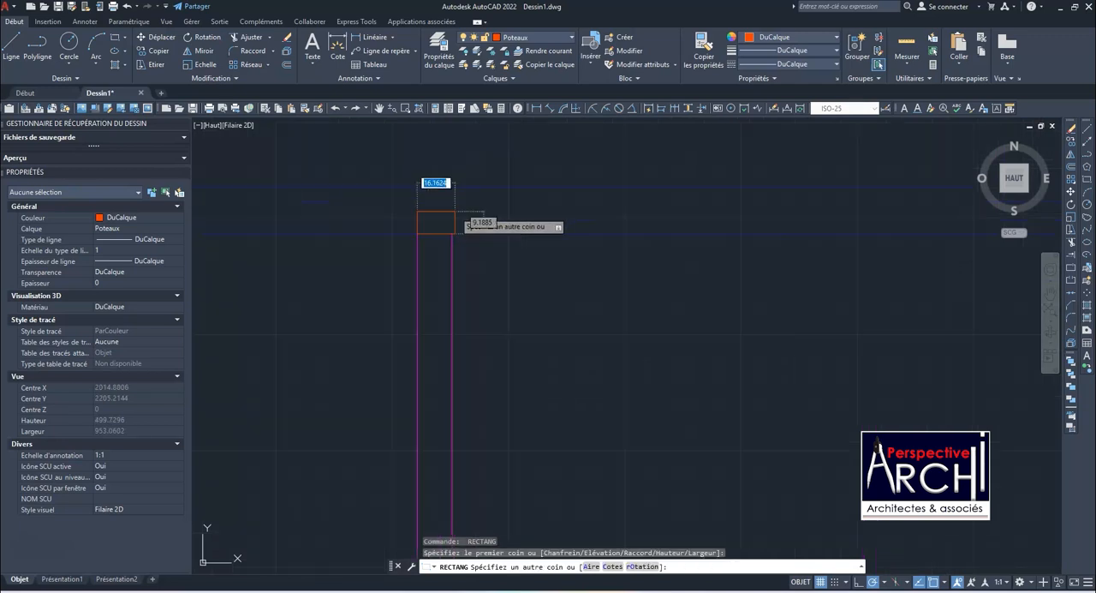
{"action": "scroll", "coordinate": [449, 243], "scroll_direction": "down", "scroll_amount": 5}
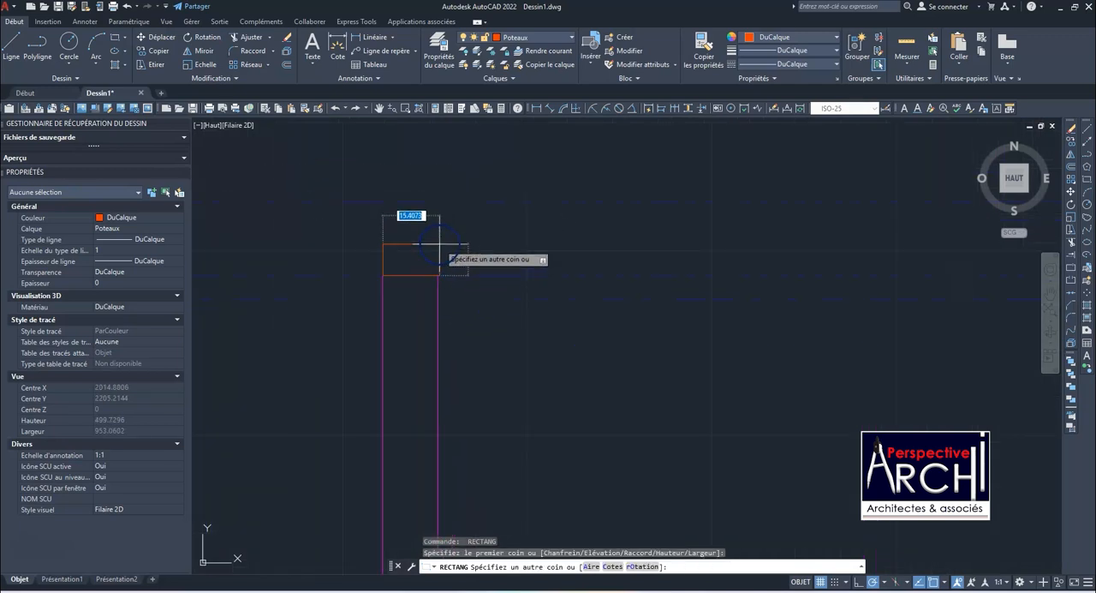
{"action": "left_click", "coordinate": [453, 205]}
{"action": "scroll", "coordinate": [484, 232], "scroll_direction": "down", "scroll_amount": 5}
{"action": "scroll", "coordinate": [485, 231], "scroll_direction": "up", "scroll_amount": 5}
Erase the misdrawn long rectangle inside the upper exterior wall
{"action": "left_click", "coordinate": [455, 242]}
{"action": "left_click", "coordinate": [451, 230]}
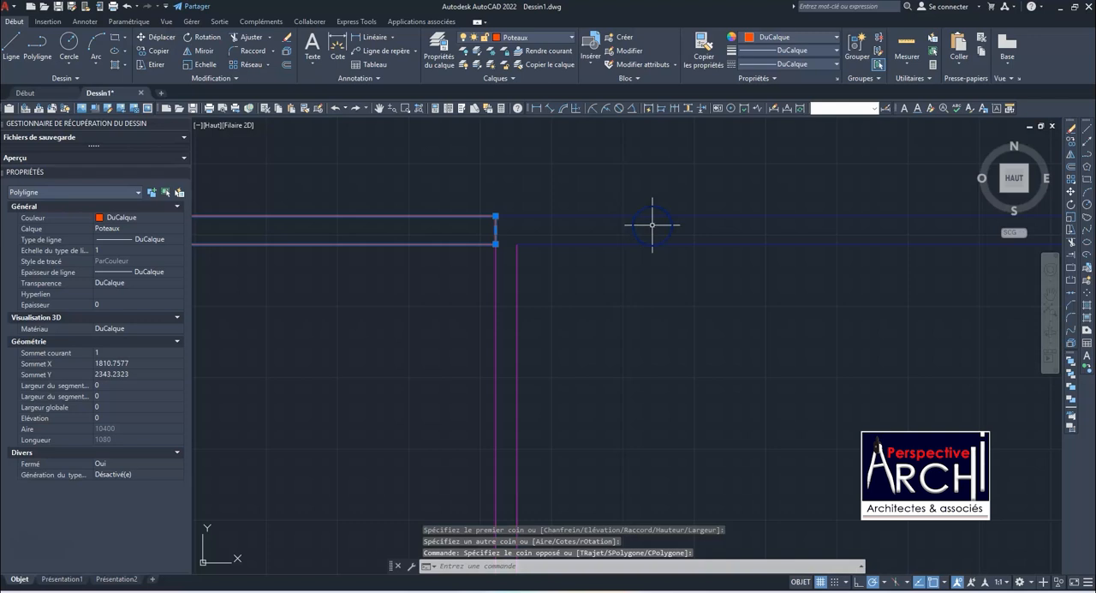
{"action": "type", "text": "ef"}
{"action": "key", "text": "Return"}
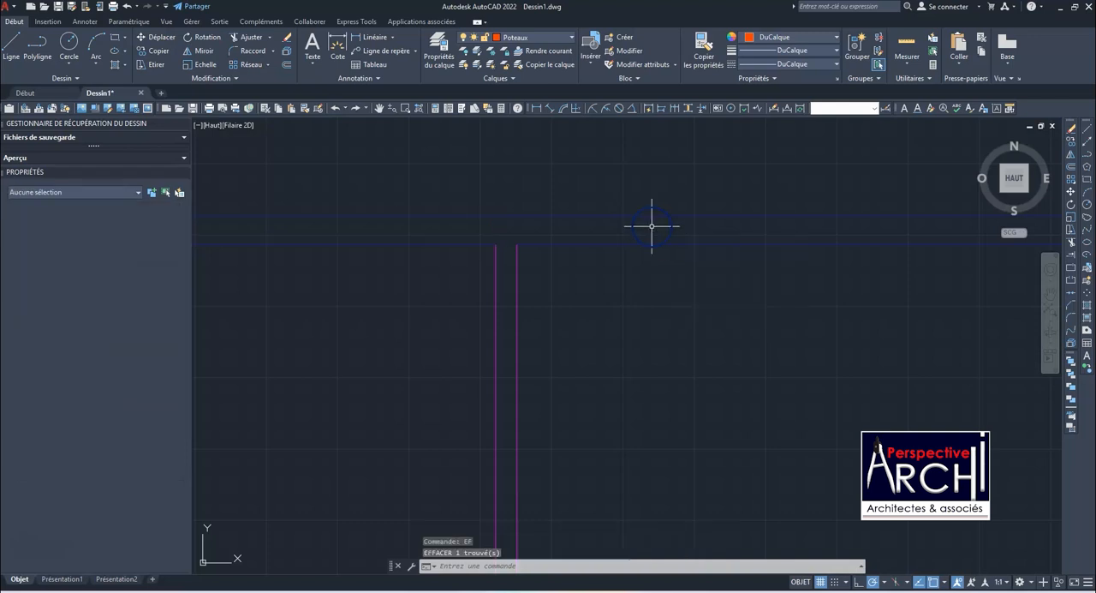
Enable the Milieu and Noeud object snaps
{"action": "scroll", "coordinate": [457, 240], "scroll_direction": "down", "scroll_amount": 2}
{"action": "scroll", "coordinate": [883, 567], "scroll_direction": "down", "scroll_amount": 2}
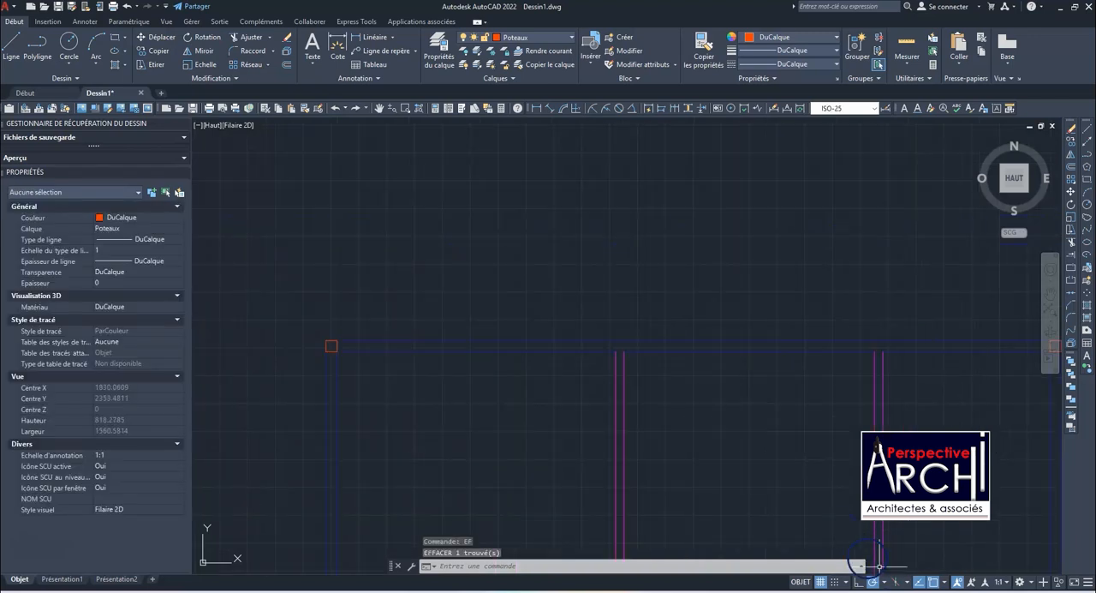
{"action": "left_click", "coordinate": [945, 582]}
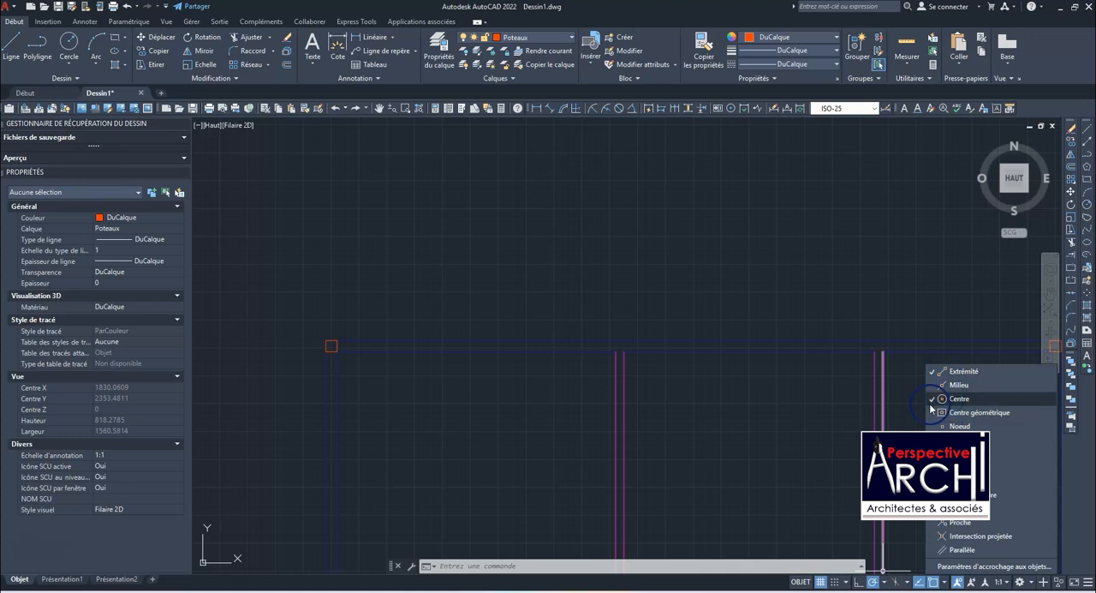
{"action": "left_click", "coordinate": [955, 385]}
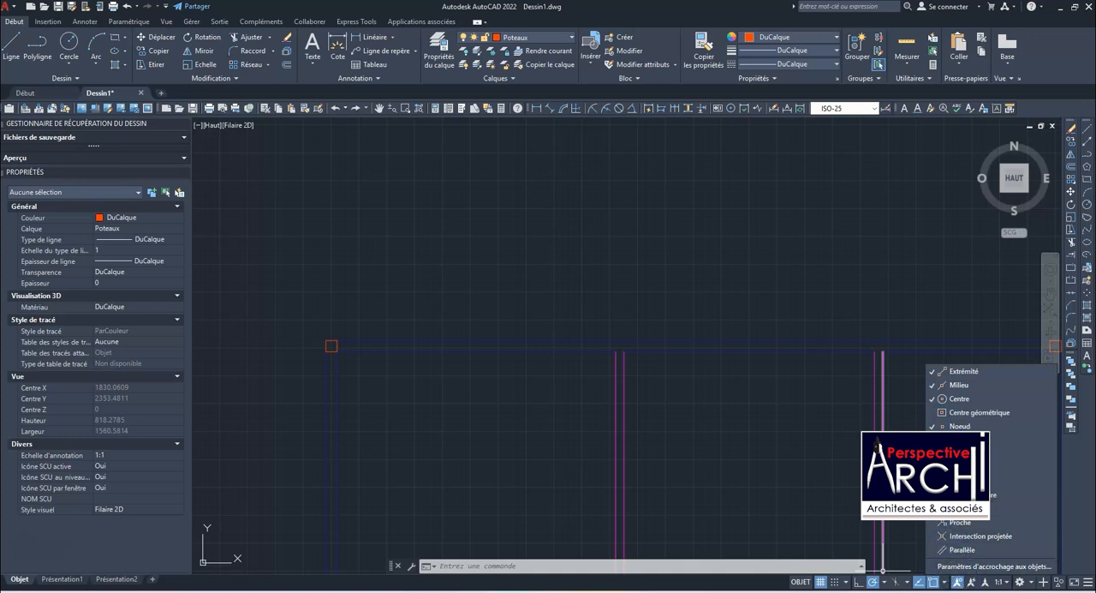
{"action": "left_click", "coordinate": [791, 450]}
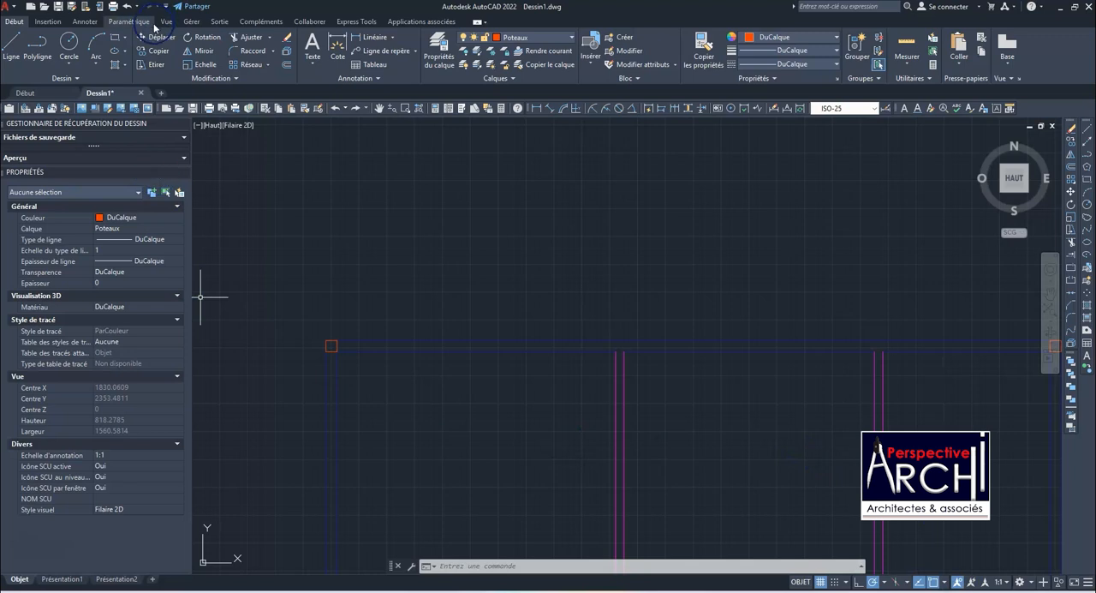
Draw a 15 by 20 column rectangle inside the upper exterior wall, directly above the left partition
{"action": "left_click", "coordinate": [116, 38]}
{"action": "scroll", "coordinate": [611, 339], "scroll_direction": "up", "scroll_amount": 4}
{"action": "left_click", "coordinate": [610, 341]}
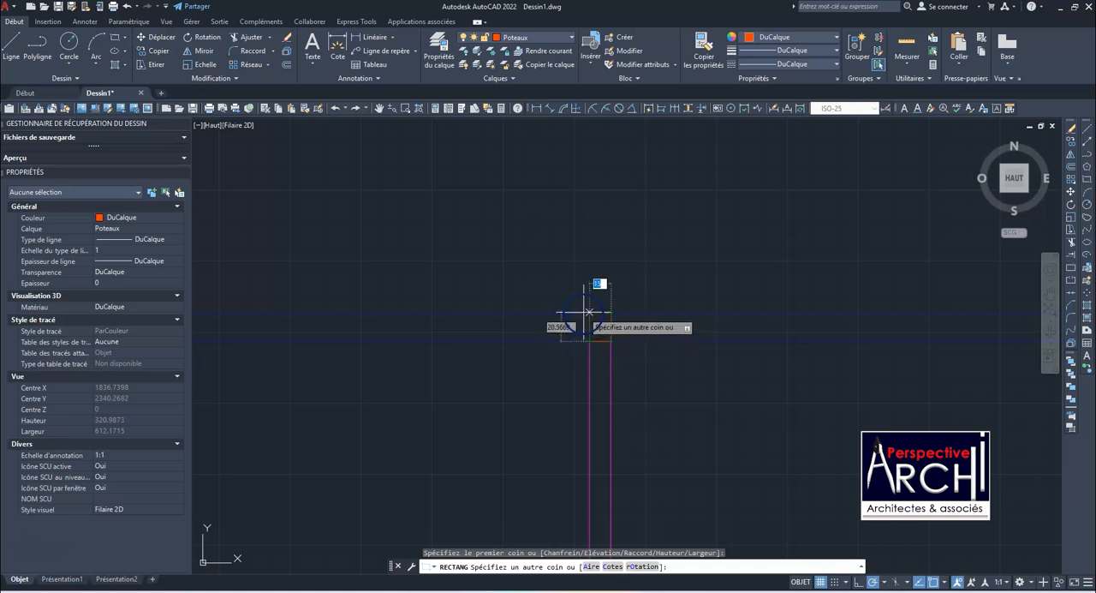
{"action": "left_click", "coordinate": [586, 309]}
{"action": "scroll", "coordinate": [627, 247], "scroll_direction": "down", "scroll_amount": 5}
{"action": "scroll", "coordinate": [612, 277], "scroll_direction": "up", "scroll_amount": 5}
Copy the left partition's column from its lower-left corner to the upper end of the right partition
{"action": "left_click", "coordinate": [674, 274]}
{"action": "left_click", "coordinate": [592, 278]}
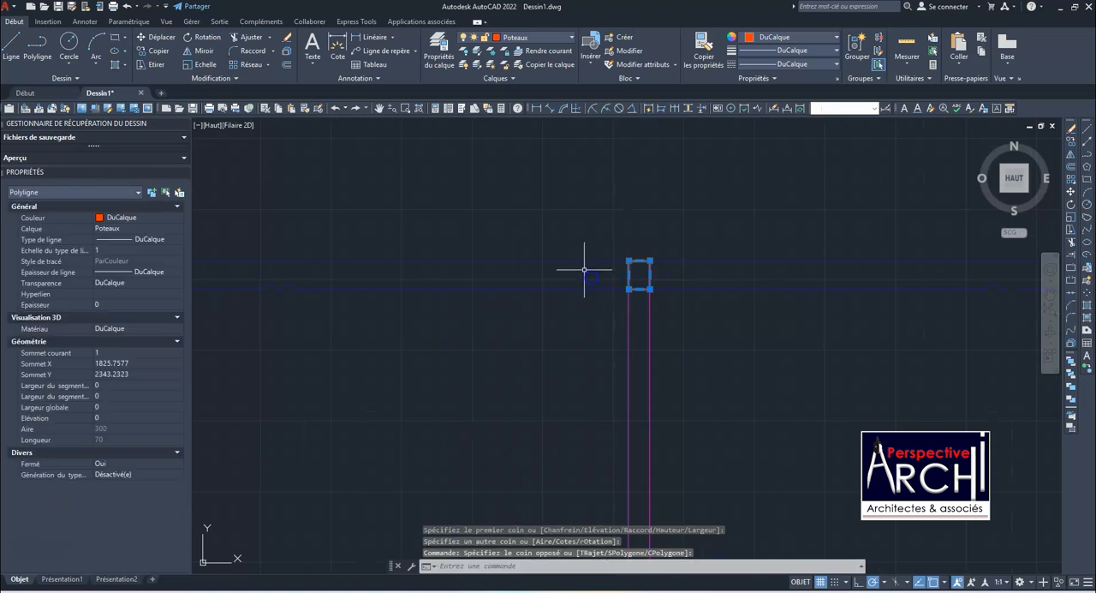
{"action": "left_click", "coordinate": [147, 52]}
{"action": "scroll", "coordinate": [482, 228], "scroll_direction": "down", "scroll_amount": 2}
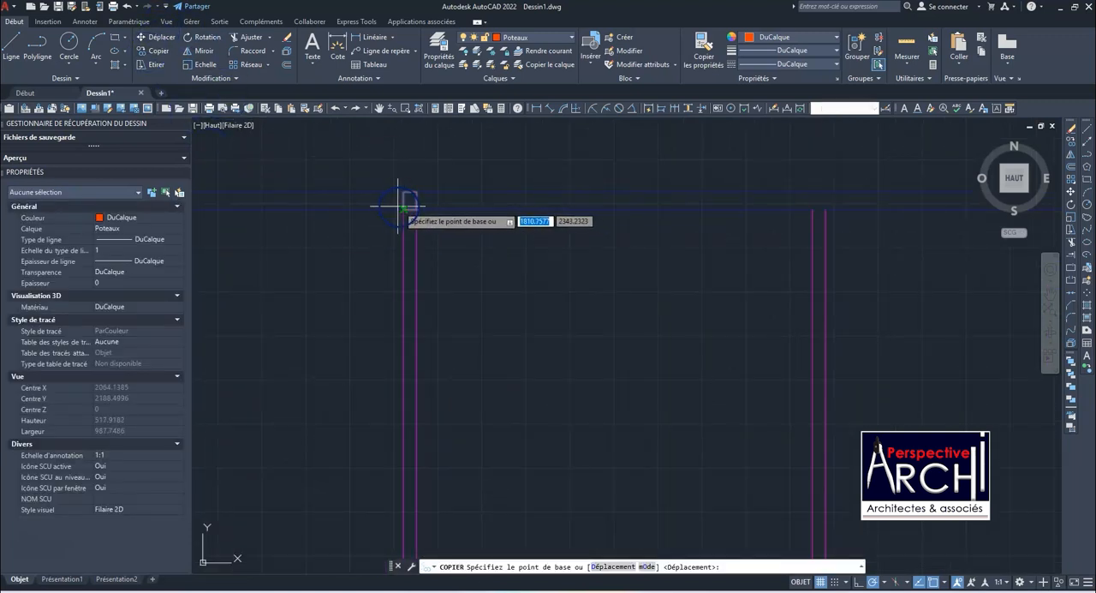
{"action": "left_click", "coordinate": [407, 203]}
{"action": "scroll", "coordinate": [809, 205], "scroll_direction": "up", "scroll_amount": 4}
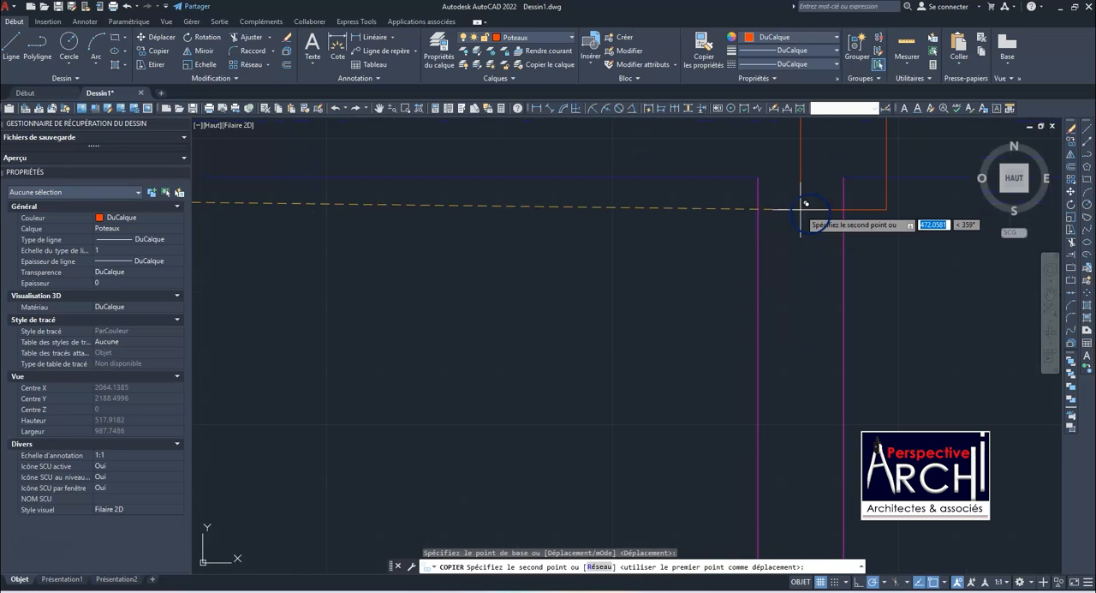
{"action": "left_click", "coordinate": [761, 174]}
{"action": "scroll", "coordinate": [736, 163], "scroll_direction": "down", "scroll_amount": 4}
Place another copy of the column in the lower exterior wall under the left partition, and end the copying
{"action": "scroll", "coordinate": [651, 248], "scroll_direction": "down", "scroll_amount": 2}
{"action": "scroll", "coordinate": [594, 326], "scroll_direction": "up", "scroll_amount": 4}
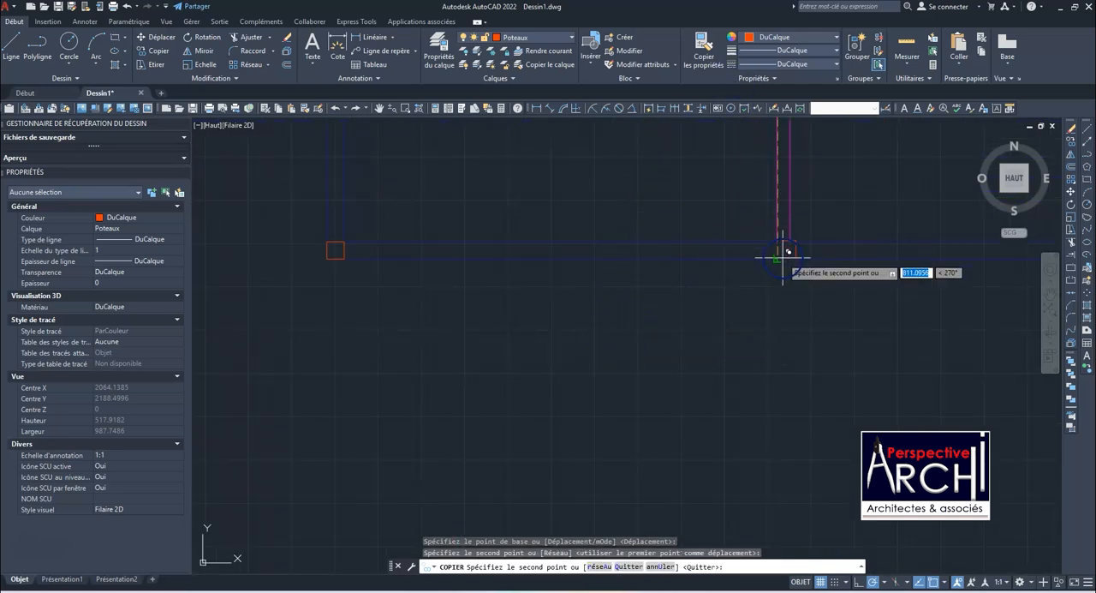
{"action": "scroll", "coordinate": [711, 282], "scroll_direction": "down", "scroll_amount": 3}
{"action": "scroll", "coordinate": [711, 291], "scroll_direction": "up", "scroll_amount": 2}
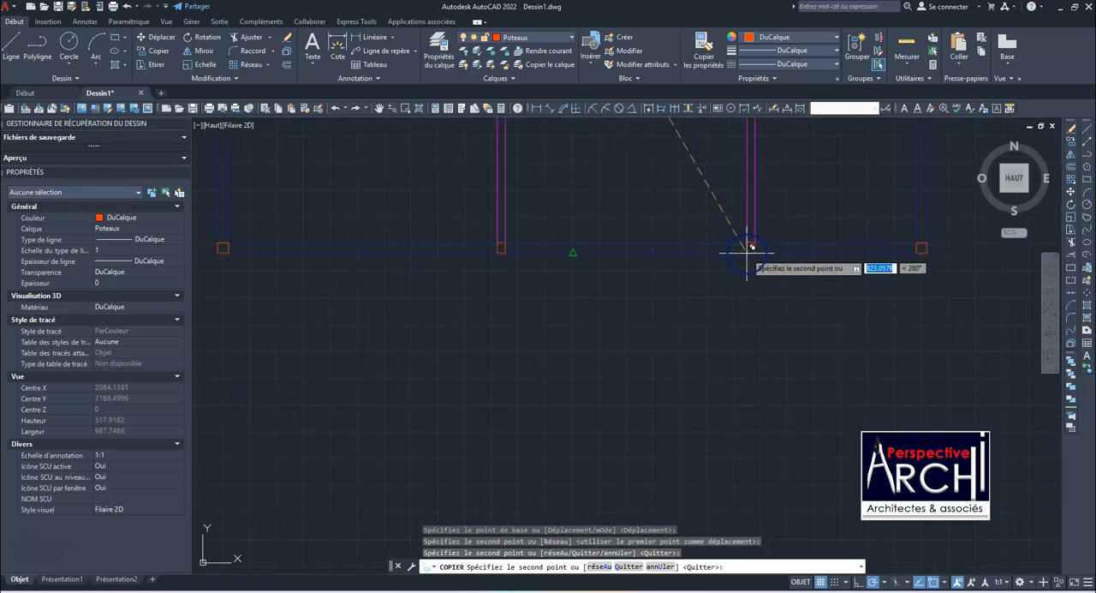
{"action": "key", "text": "Escape"}
Move the column under the left partition across to the lower end of the right partition
{"action": "left_click", "coordinate": [500, 248]}
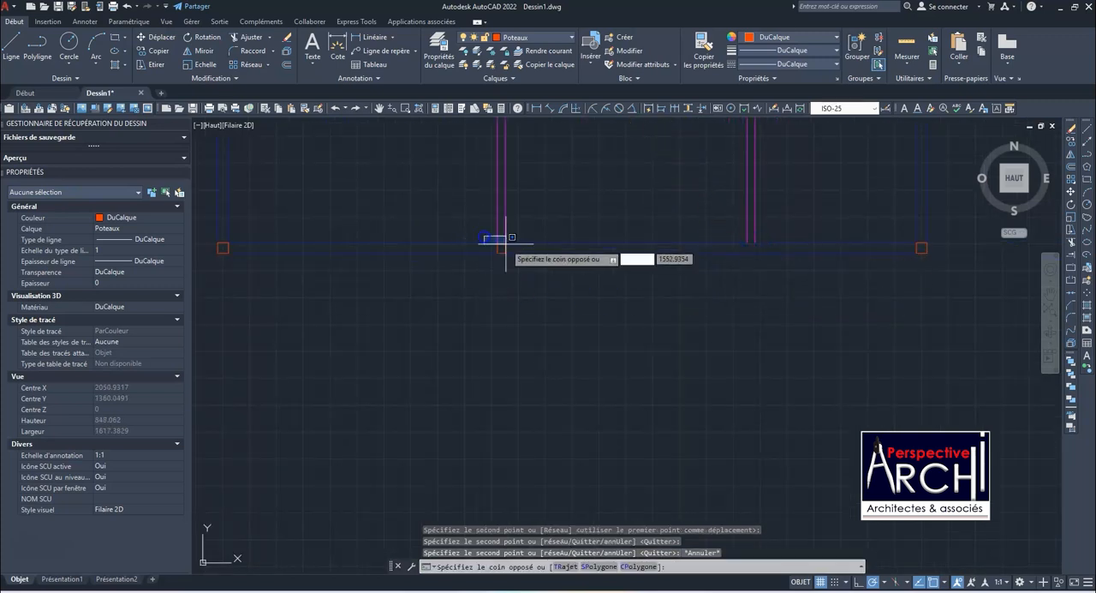
{"action": "left_click", "coordinate": [502, 239]}
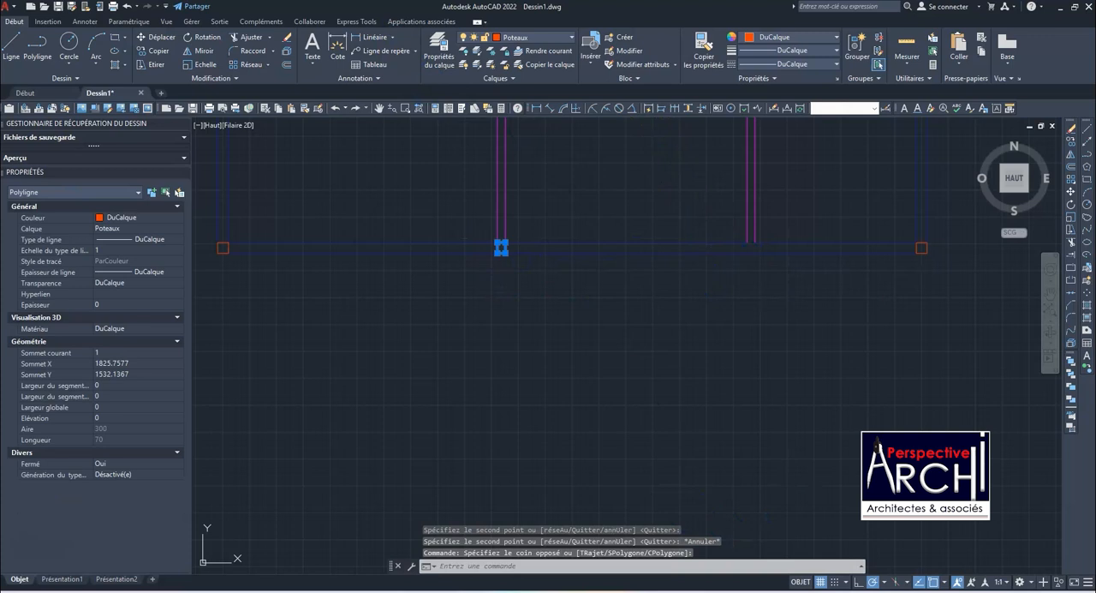
{"action": "left_click", "coordinate": [141, 39]}
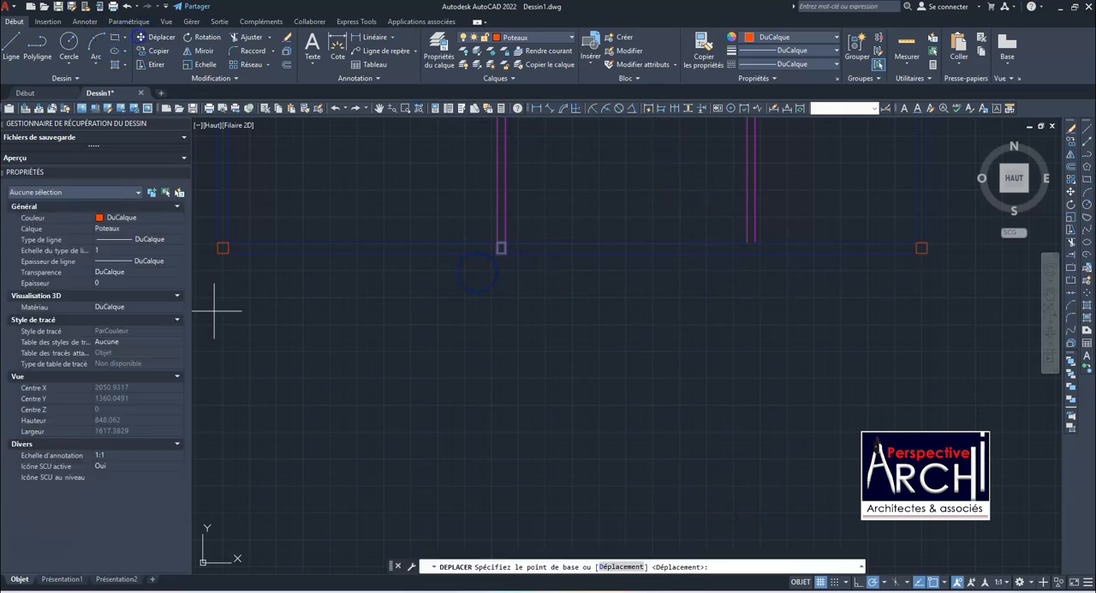
{"action": "left_click", "coordinate": [504, 250]}
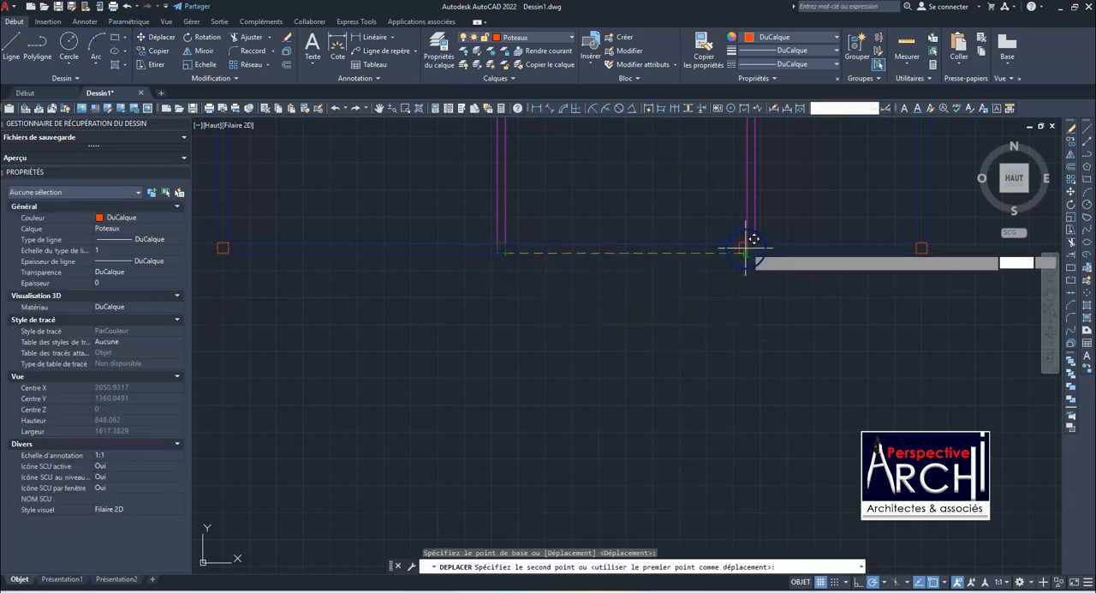
{"action": "left_click", "coordinate": [752, 249]}
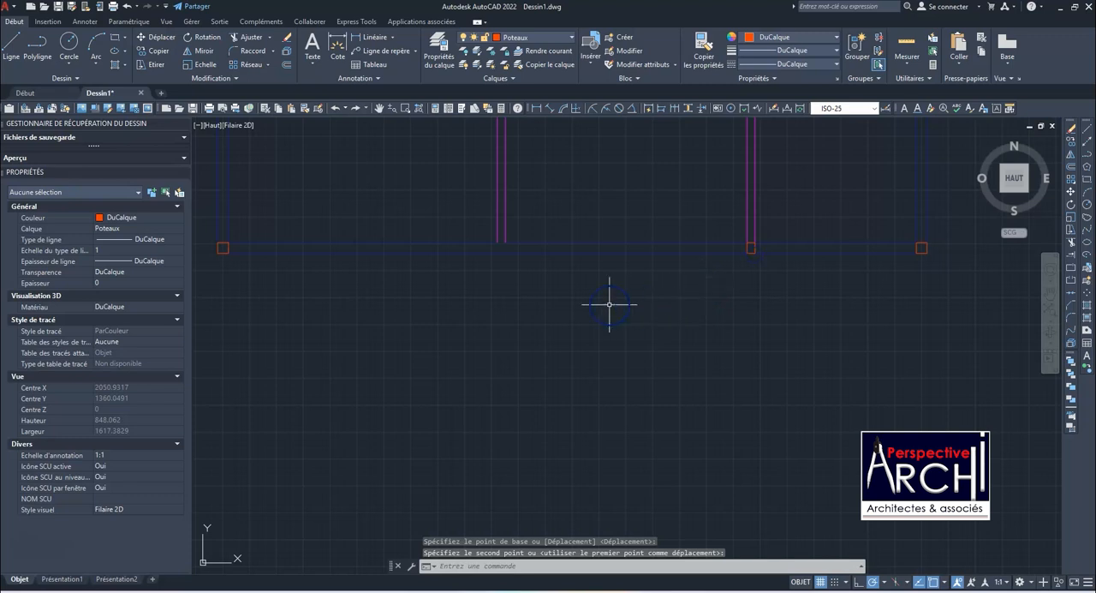
{"action": "scroll", "coordinate": [643, 276], "scroll_direction": "down", "scroll_amount": 5}
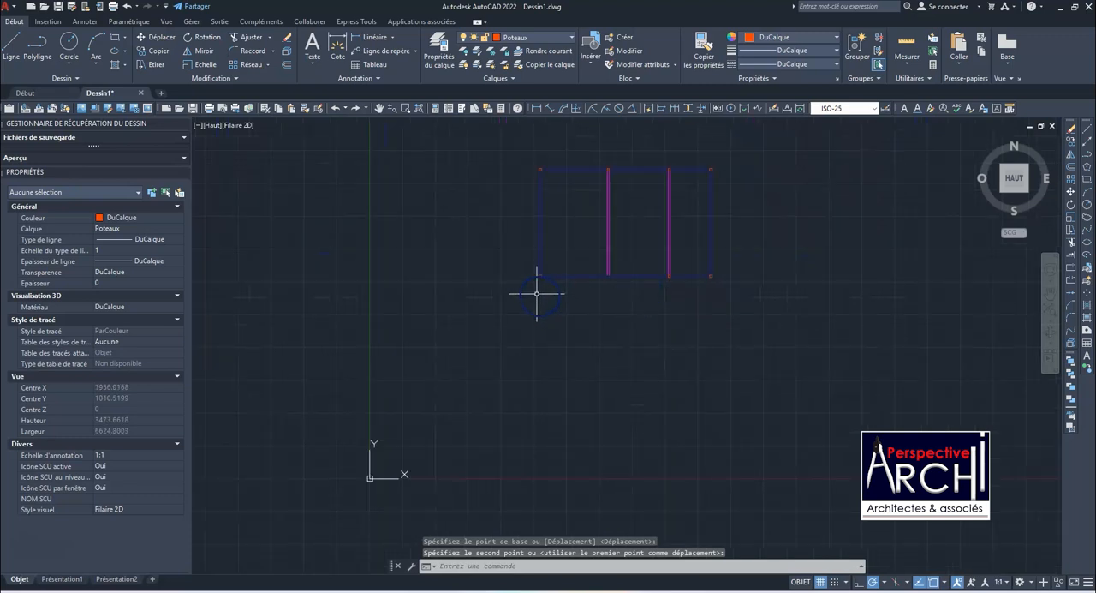
Draw a vertical line about 959 long from the upper-left column down through and past the lower-left column
{"action": "left_click", "coordinate": [11, 47]}
{"action": "scroll", "coordinate": [514, 206], "scroll_direction": "up", "scroll_amount": 5}
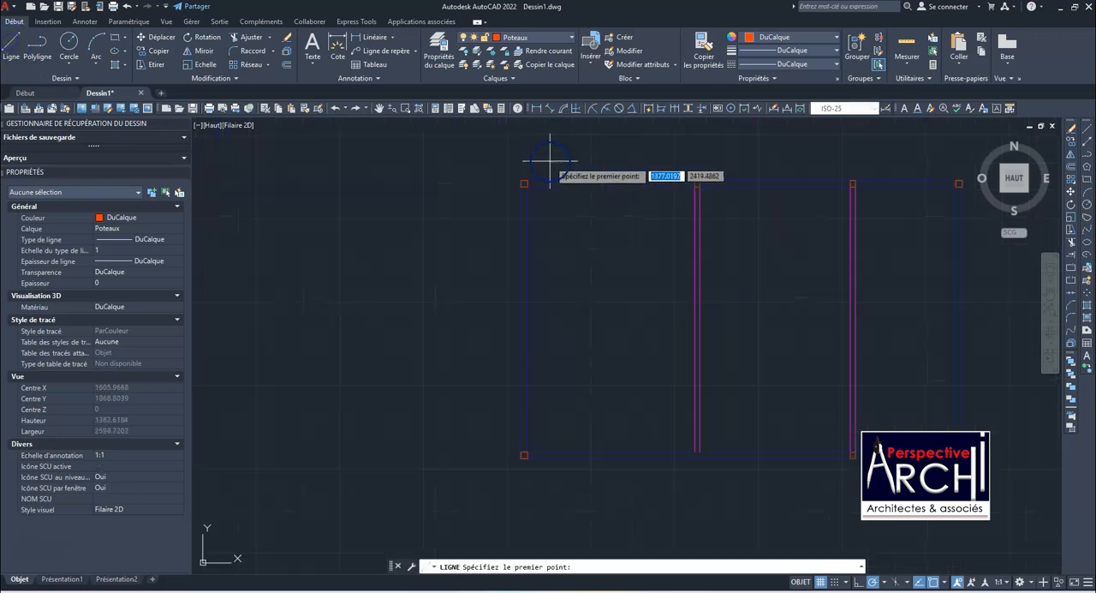
{"action": "left_click", "coordinate": [570, 156]}
{"action": "scroll", "coordinate": [560, 184], "scroll_direction": "down", "scroll_amount": 6}
{"action": "scroll", "coordinate": [560, 386], "scroll_direction": "up", "scroll_amount": 8}
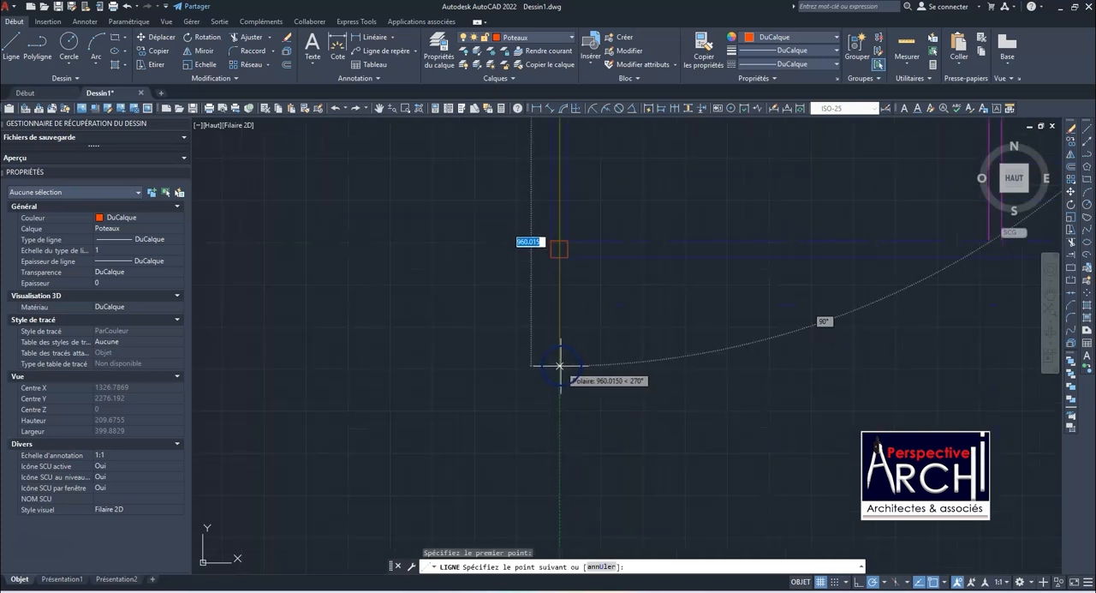
{"action": "left_click", "coordinate": [560, 365]}
{"action": "key", "text": "Escape"}
{"action": "scroll", "coordinate": [539, 392], "scroll_direction": "down", "scroll_amount": 5}
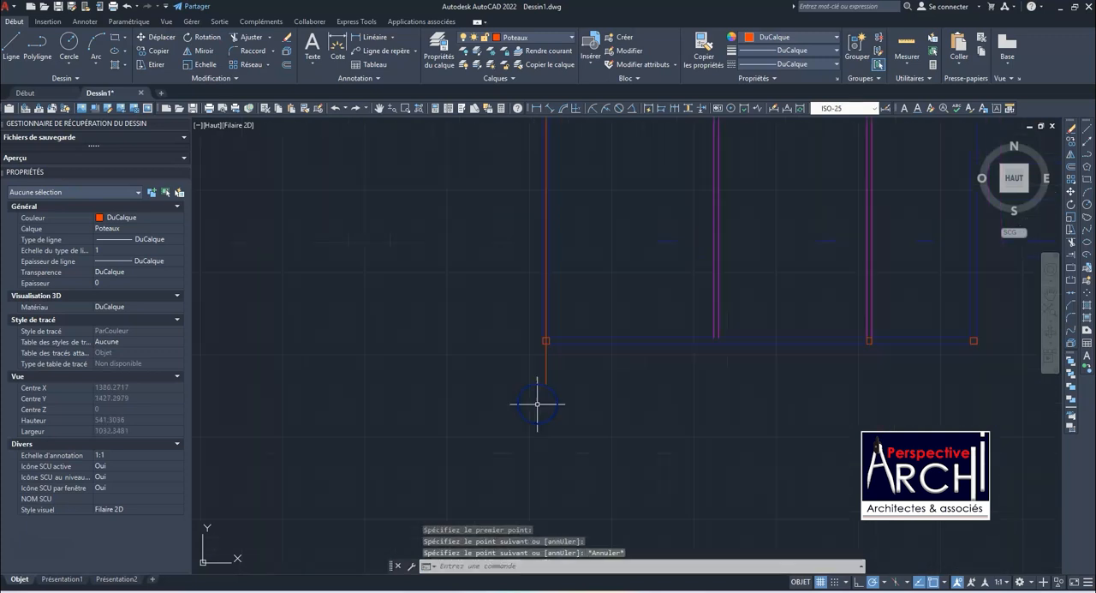
Stretch the upper end of the vertical line above the upper-left column, to a total length of about 1138
{"action": "scroll", "coordinate": [554, 258], "scroll_direction": "up", "scroll_amount": 3}
{"action": "left_click", "coordinate": [554, 258]}
{"action": "scroll", "coordinate": [552, 272], "scroll_direction": "down", "scroll_amount": 3}
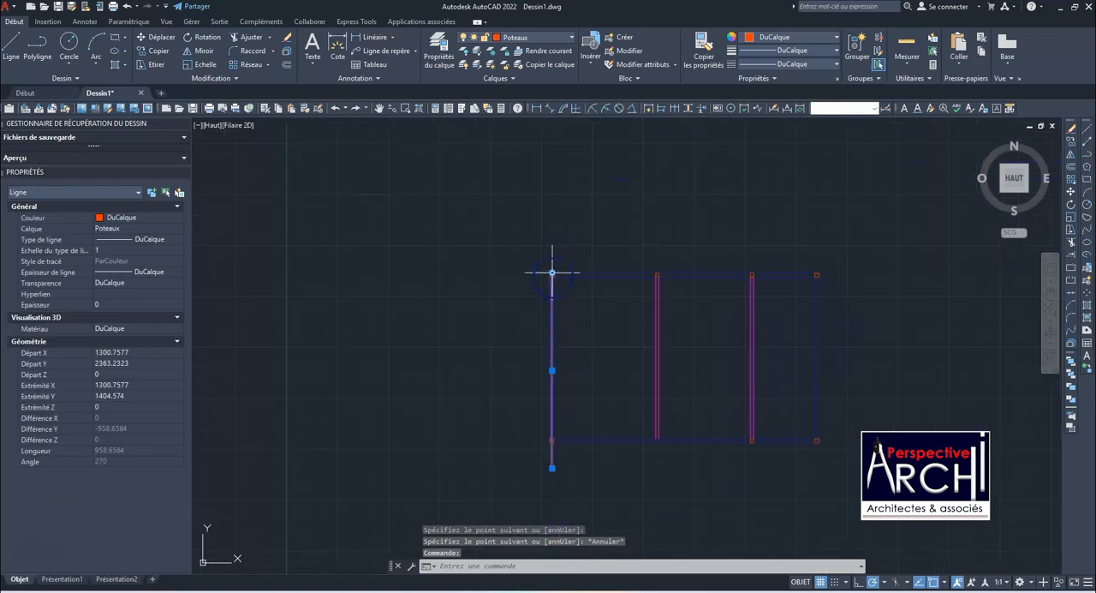
{"action": "left_click", "coordinate": [553, 273]}
{"action": "left_click", "coordinate": [554, 235]}
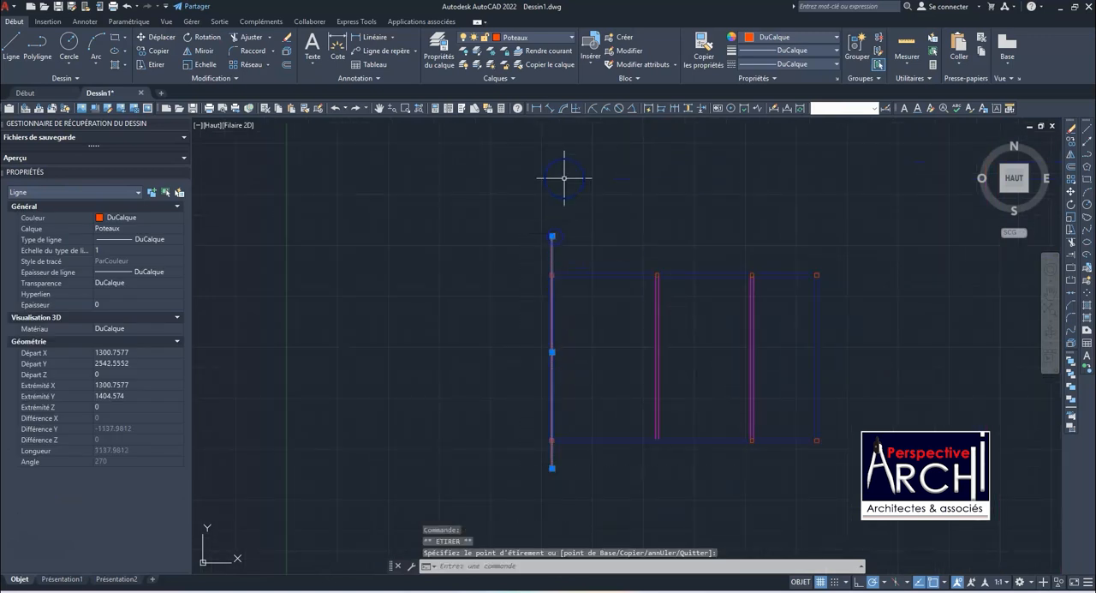
Assign the vertical line to the Axes layer and clear the selection
{"action": "left_click", "coordinate": [537, 37]}
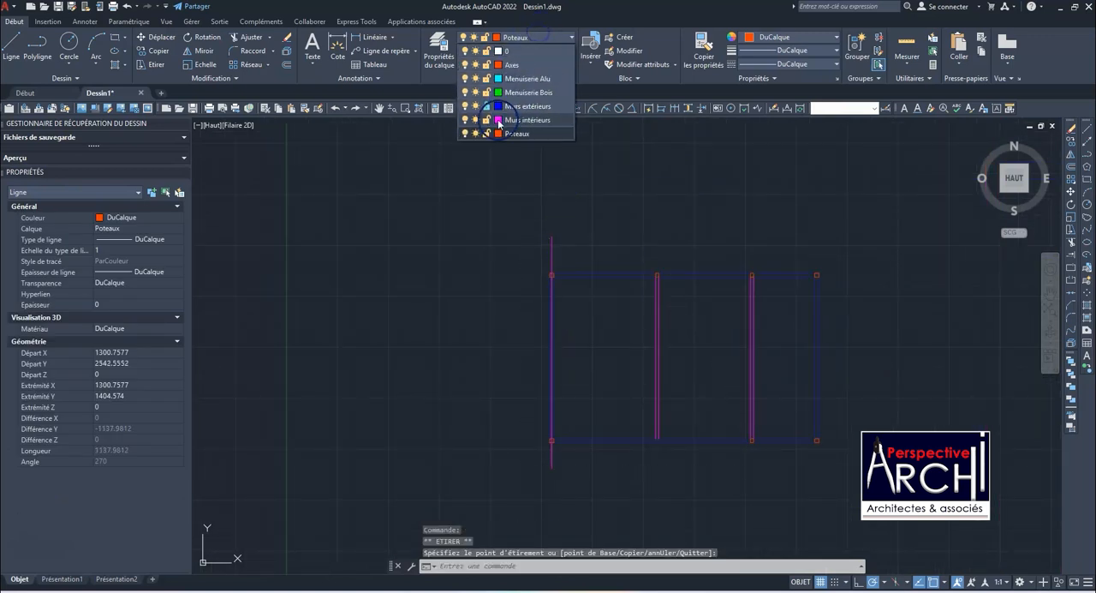
{"action": "left_click", "coordinate": [509, 68]}
{"action": "key", "text": "Escape"}
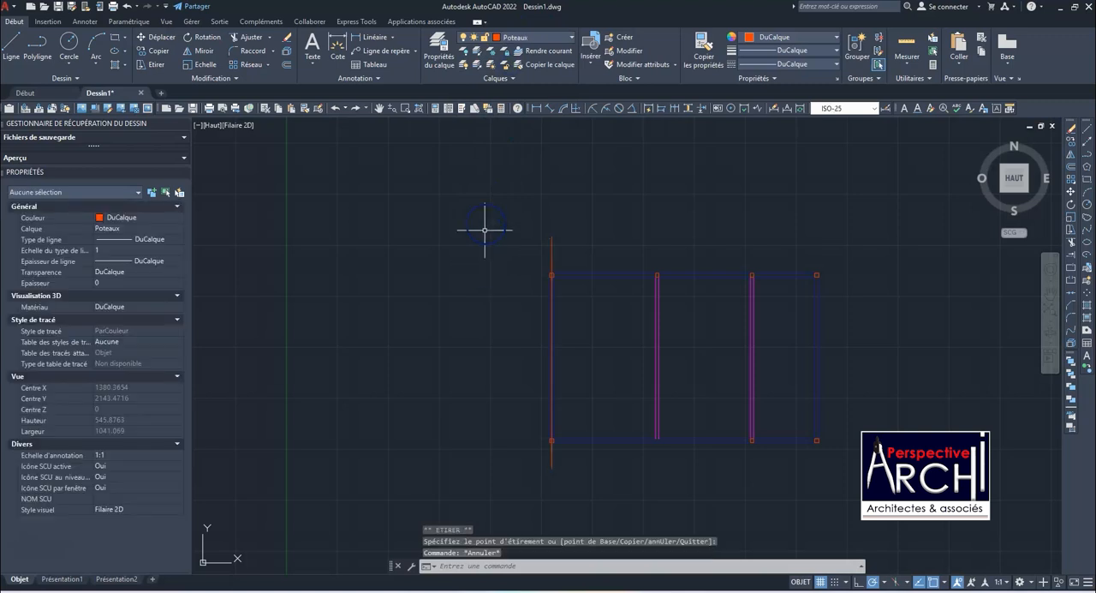
{"action": "left_click", "coordinate": [526, 37]}
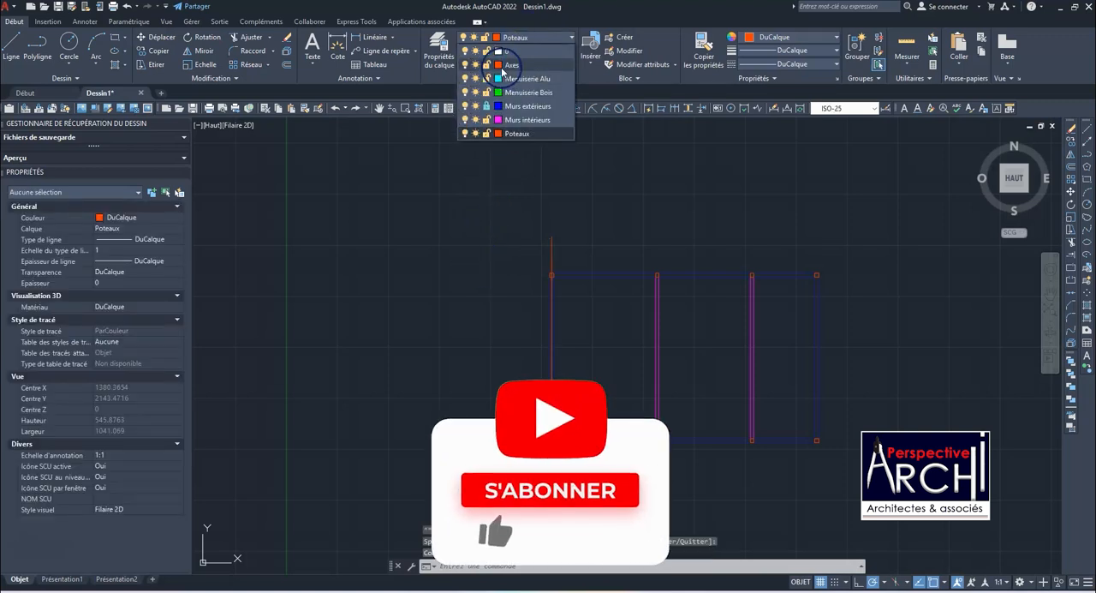
{"action": "left_click", "coordinate": [502, 68]}
{"action": "key", "text": "Escape"}
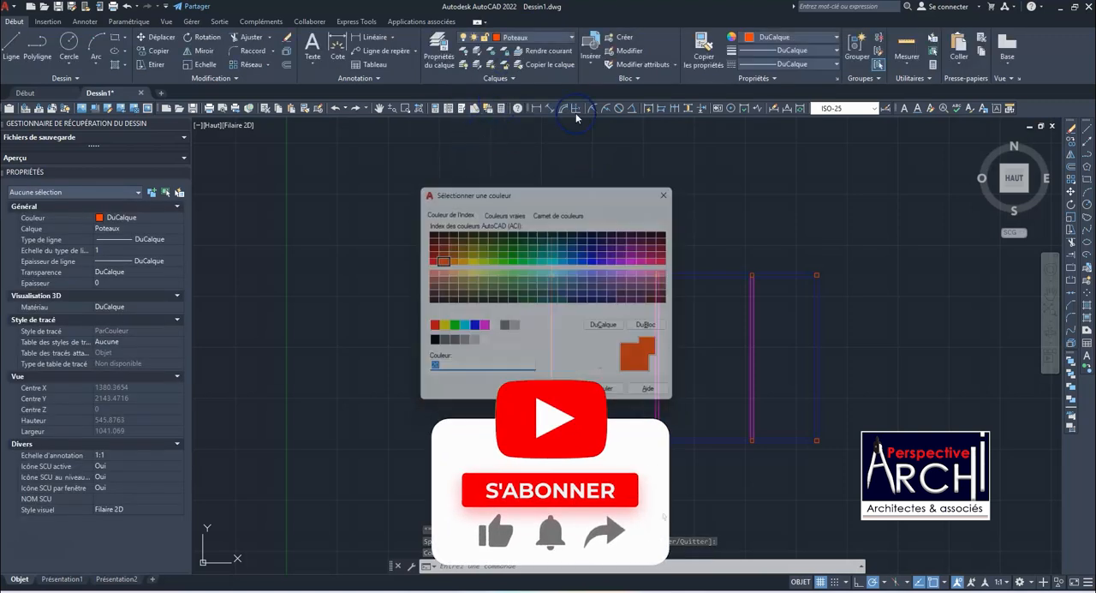
Make Axes the current layer and draw a horizontal line about 1434 long from the upper-left column's outer edge past the upper-right column
{"action": "left_click", "coordinate": [540, 37]}
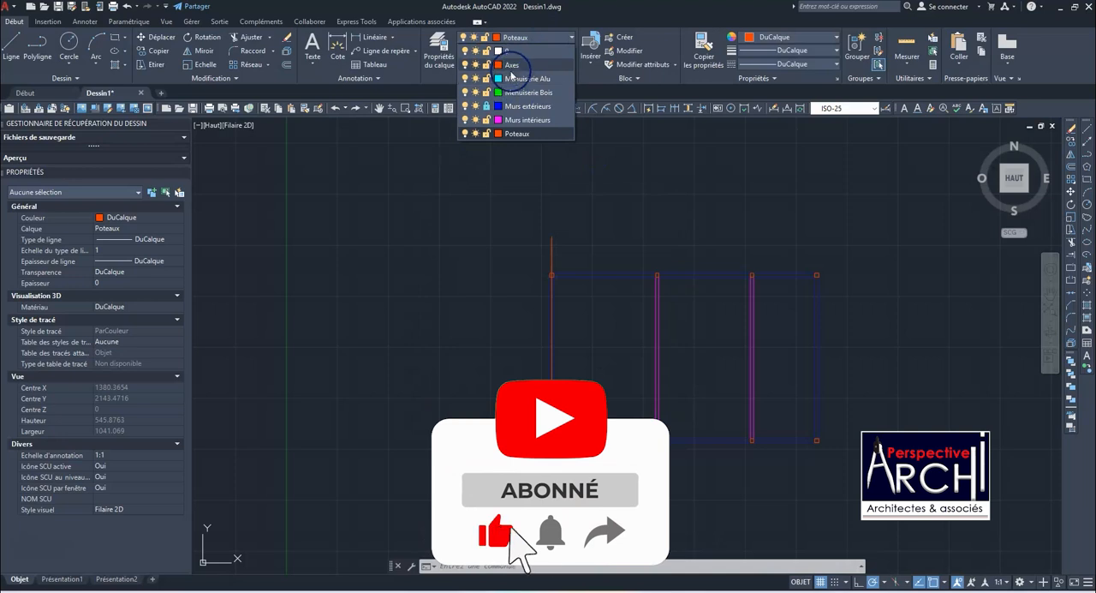
{"action": "left_click", "coordinate": [522, 77]}
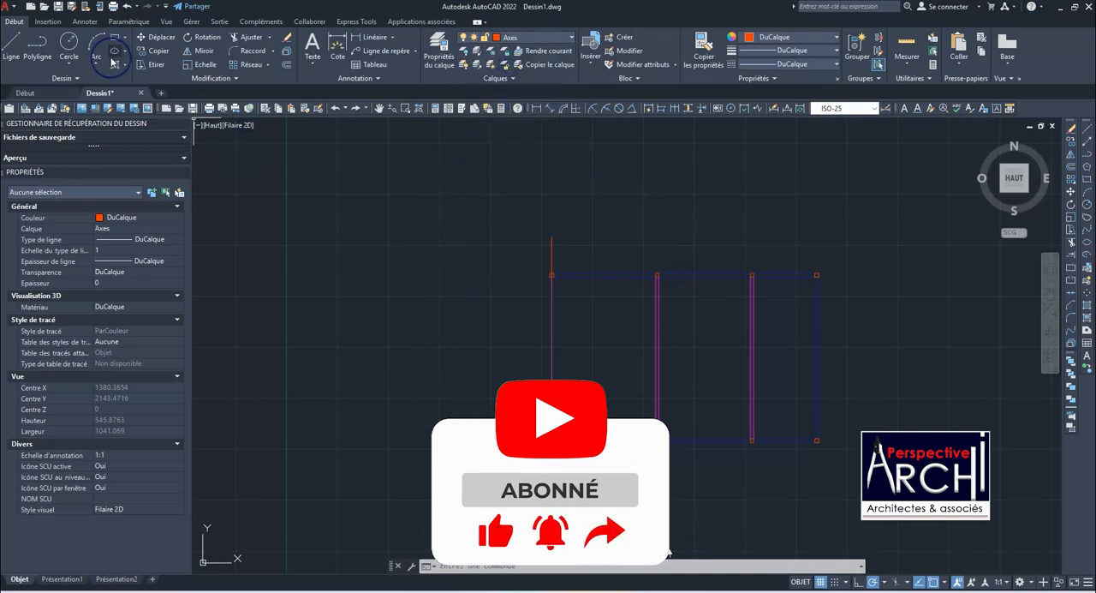
{"action": "scroll", "coordinate": [557, 280], "scroll_direction": "up", "scroll_amount": 5}
{"action": "left_click", "coordinate": [11, 47]}
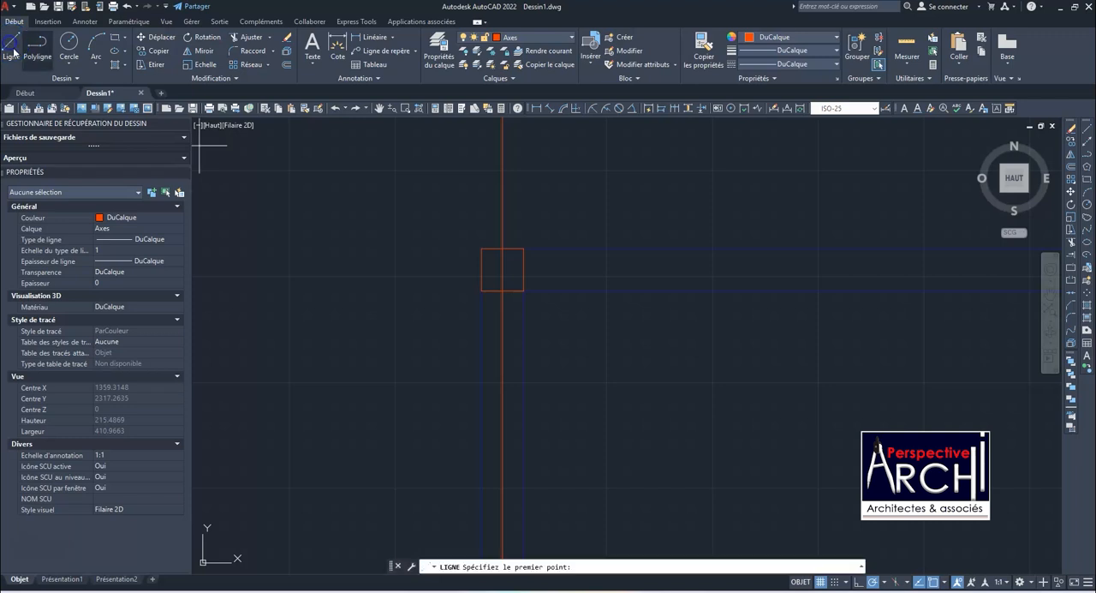
{"action": "left_click", "coordinate": [482, 269]}
{"action": "scroll", "coordinate": [423, 323], "scroll_direction": "down", "scroll_amount": 10}
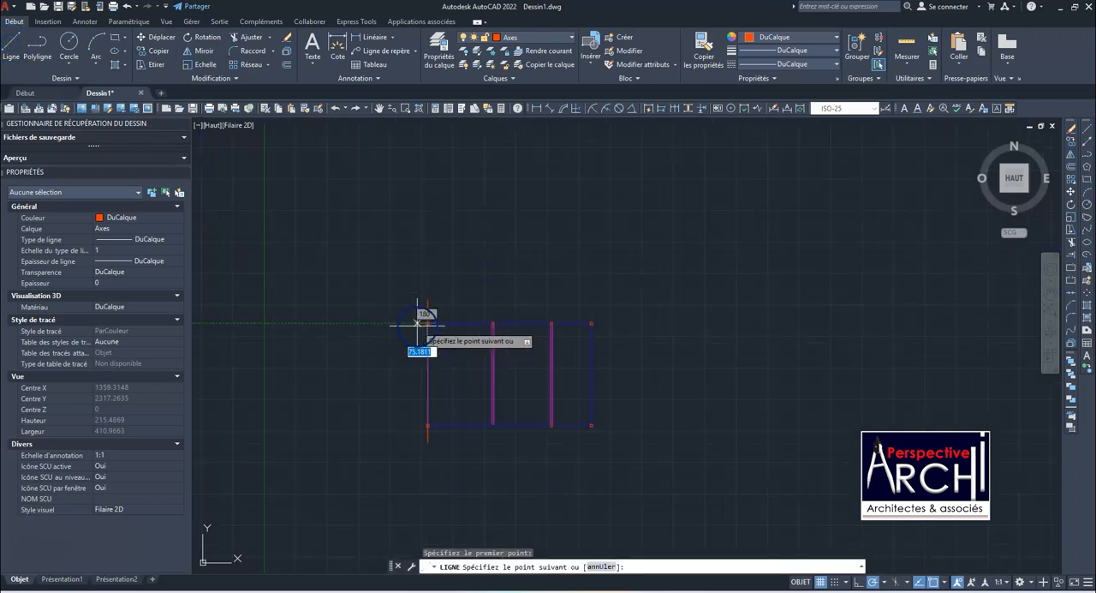
{"action": "scroll", "coordinate": [591, 330], "scroll_direction": "up", "scroll_amount": 6}
{"action": "scroll", "coordinate": [512, 320], "scroll_direction": "up", "scroll_amount": 2}
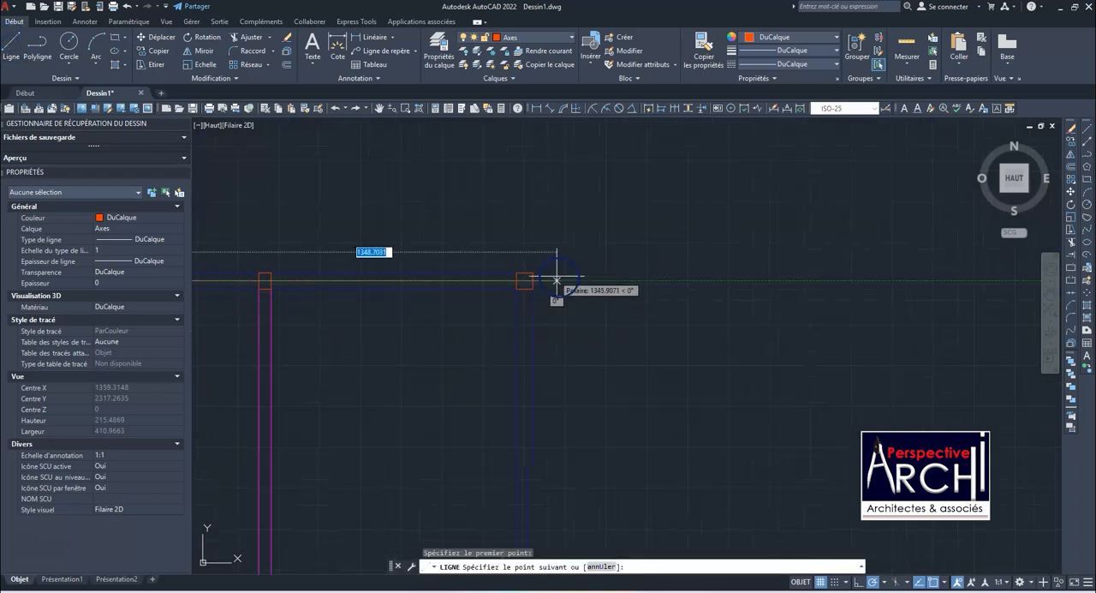
{"action": "left_click", "coordinate": [629, 280]}
{"action": "key", "text": "Escape"}
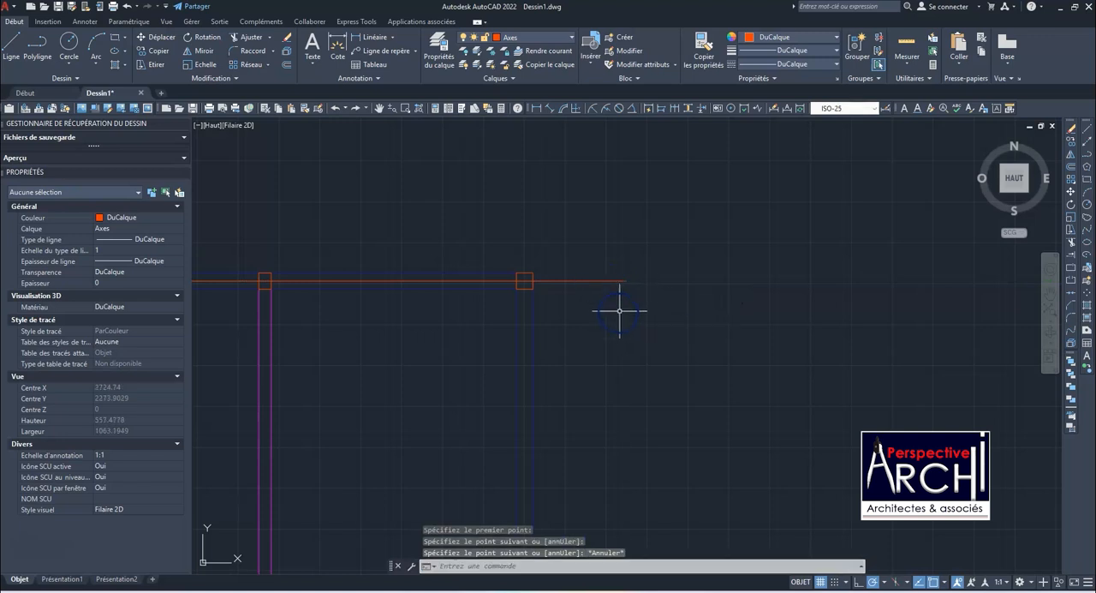
Stretch the horizontal line's left end outward beyond the upper-left column by about 187
{"action": "left_click", "coordinate": [603, 281]}
{"action": "scroll", "coordinate": [452, 277], "scroll_direction": "down", "scroll_amount": 5}
{"action": "scroll", "coordinate": [452, 278], "scroll_direction": "up", "scroll_amount": 7}
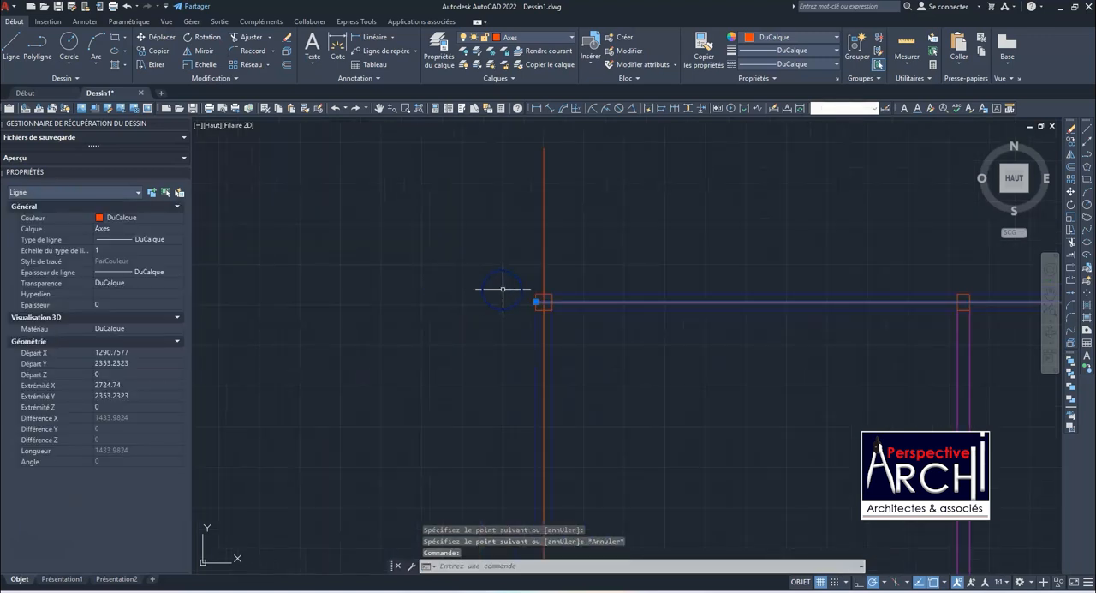
{"action": "left_click", "coordinate": [536, 302]}
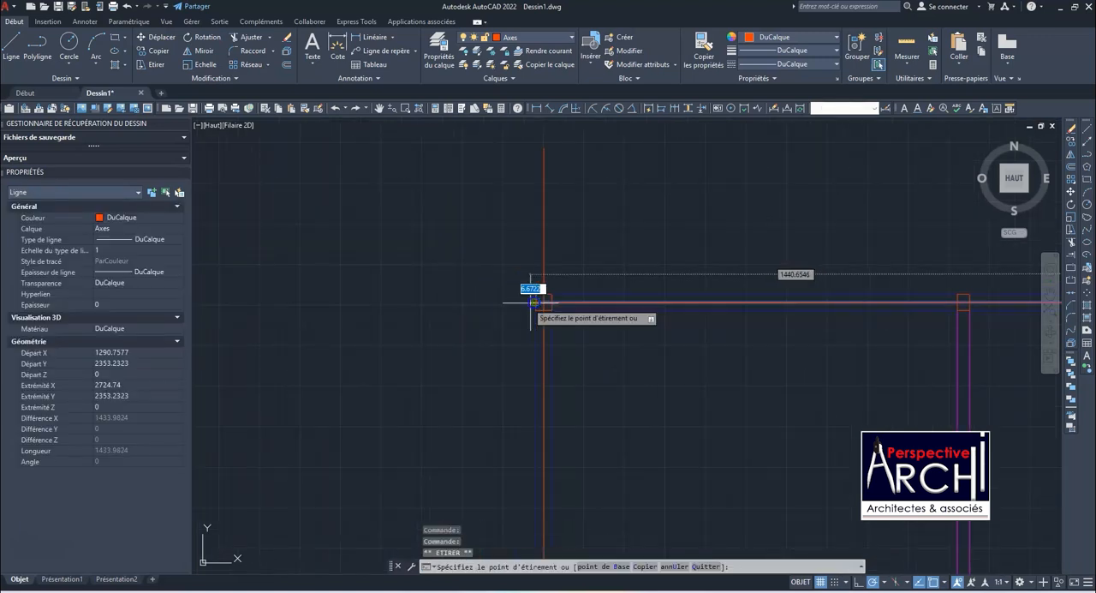
{"action": "left_click", "coordinate": [383, 303]}
{"action": "scroll", "coordinate": [484, 272], "scroll_direction": "down", "scroll_amount": 7}
Select both axis lines and open the linetype manager
{"action": "left_click", "coordinate": [511, 263]}
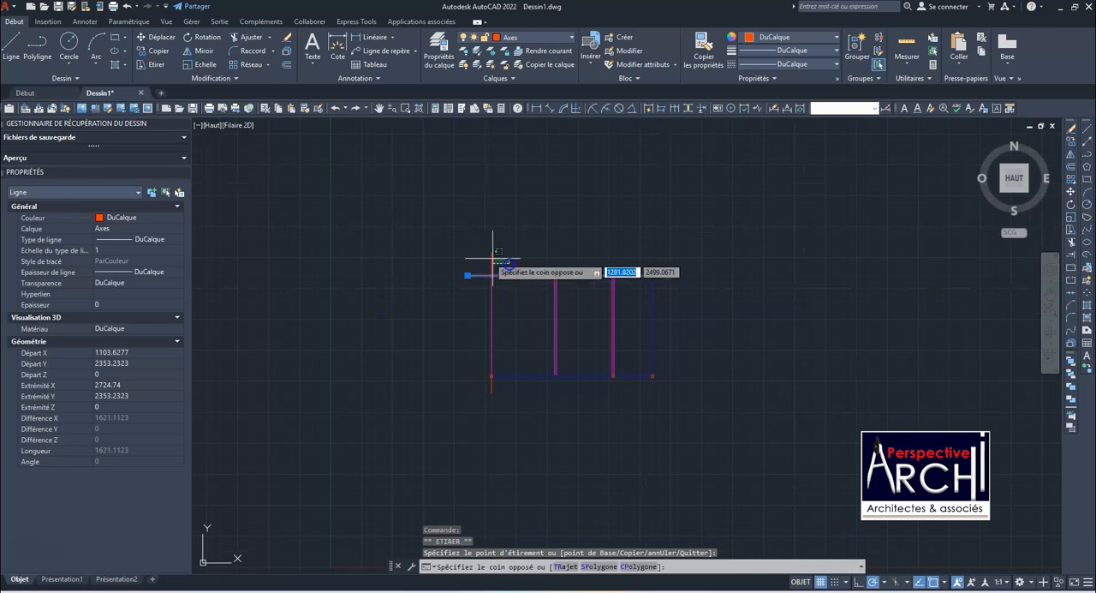
{"action": "left_click", "coordinate": [483, 254]}
{"action": "left_click", "coordinate": [807, 53]}
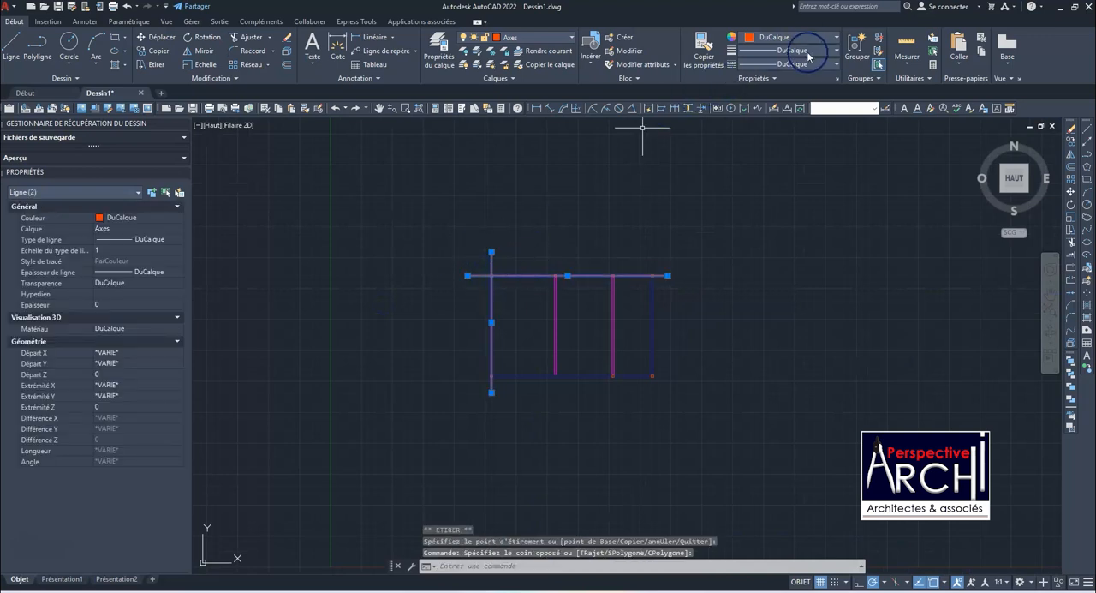
{"action": "left_click", "coordinate": [815, 64]}
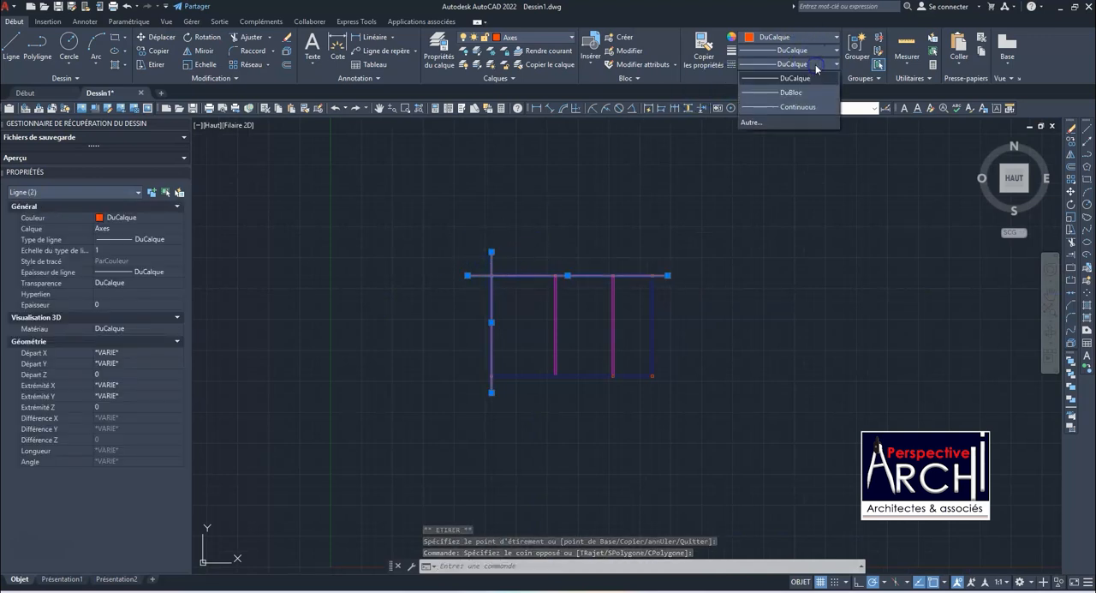
{"action": "left_click", "coordinate": [752, 122]}
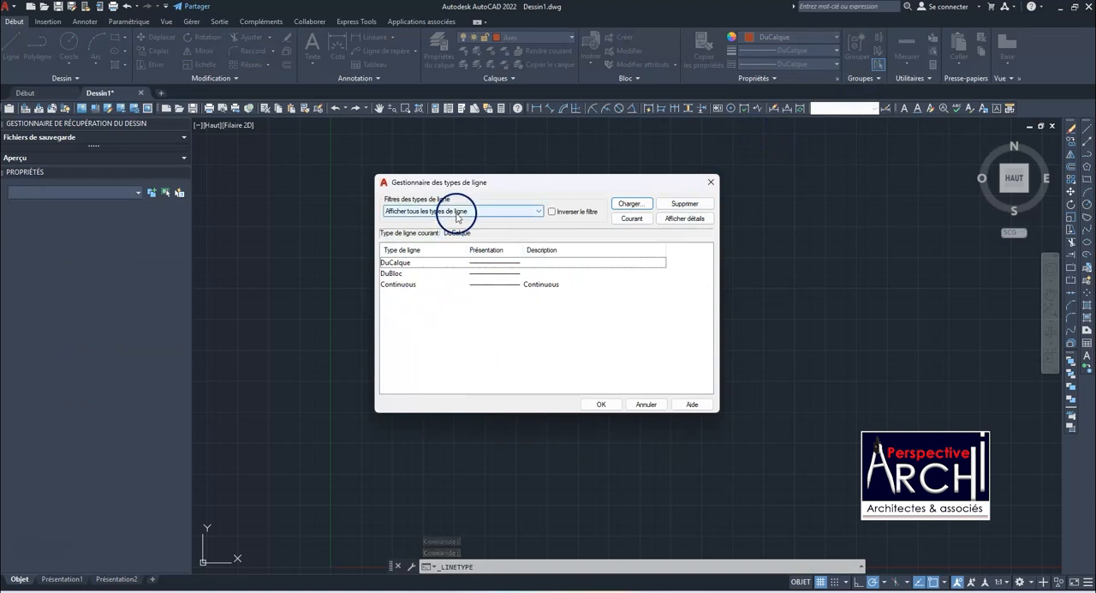
Examine the linetypes available for loading from acadiso.lin
{"action": "left_click", "coordinate": [632, 204]}
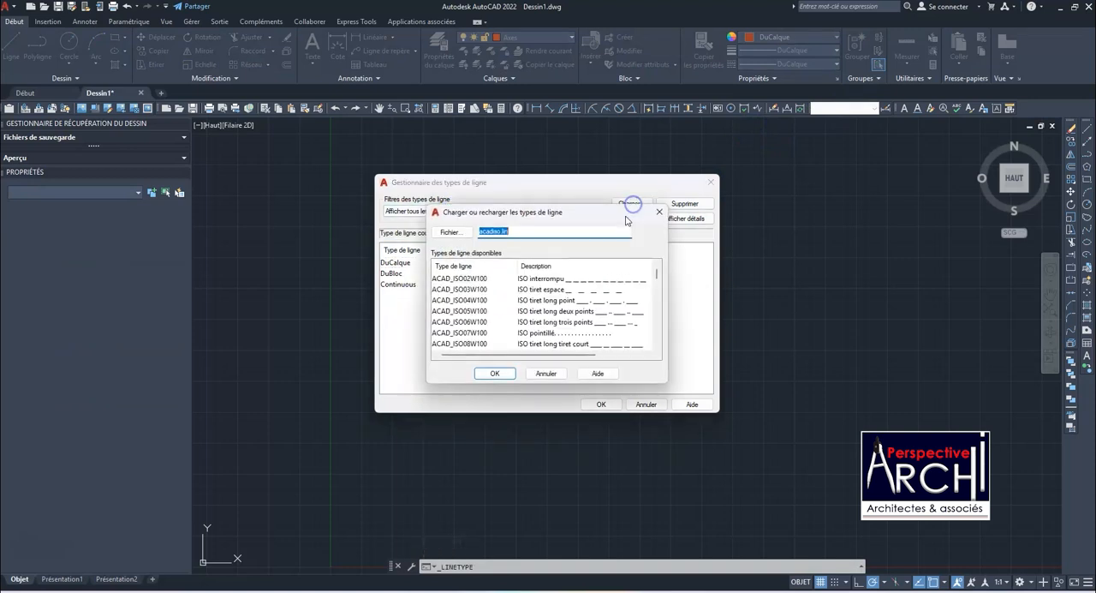
{"action": "scroll", "coordinate": [572, 317], "scroll_direction": "down", "scroll_amount": 5}
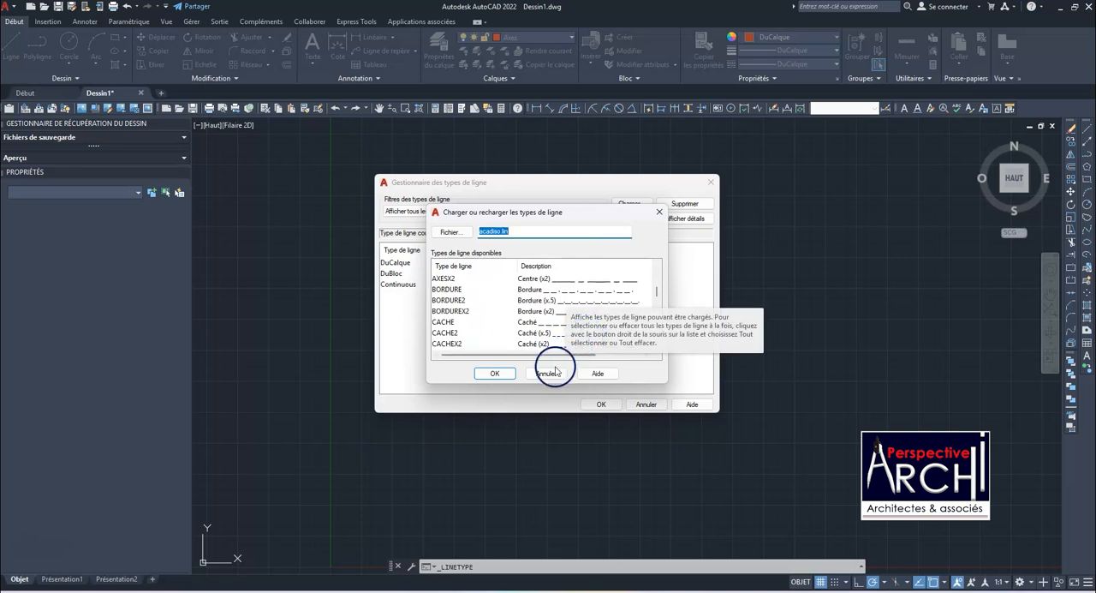
{"action": "scroll", "coordinate": [587, 341], "scroll_direction": "down", "scroll_amount": 6}
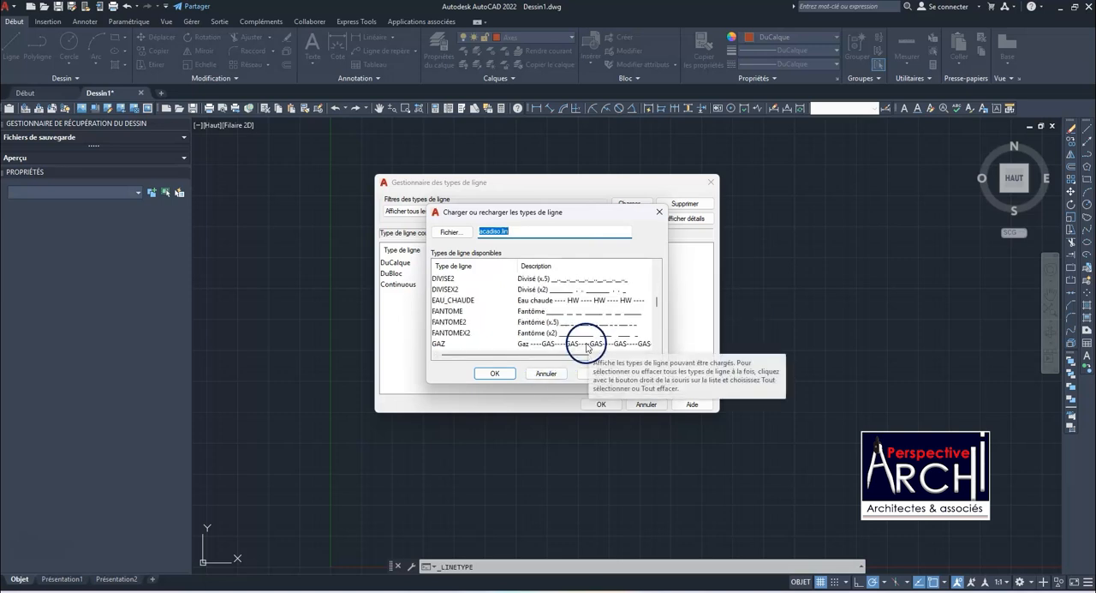
{"action": "scroll", "coordinate": [586, 345], "scroll_direction": "down", "scroll_amount": 4}
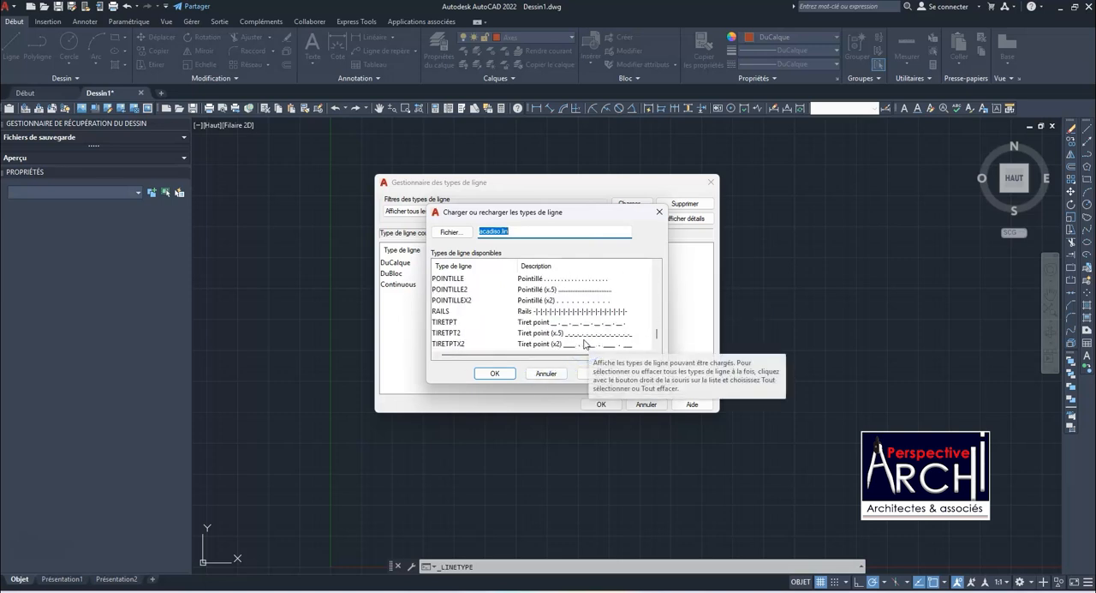
{"action": "scroll", "coordinate": [585, 341], "scroll_direction": "up", "scroll_amount": 15}
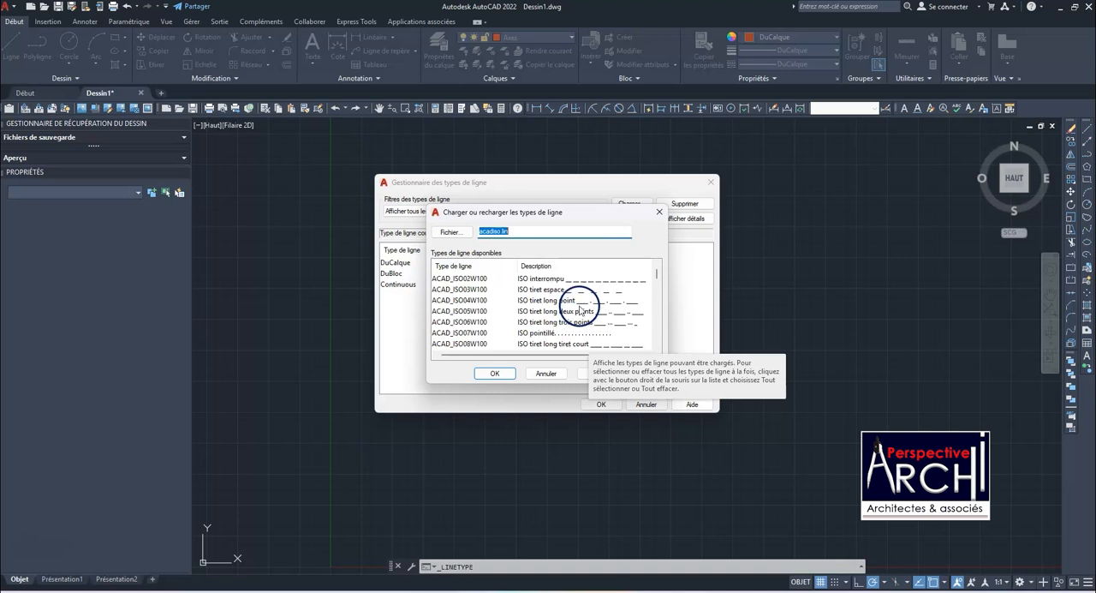
{"action": "scroll", "coordinate": [579, 305], "scroll_direction": "down", "scroll_amount": 8}
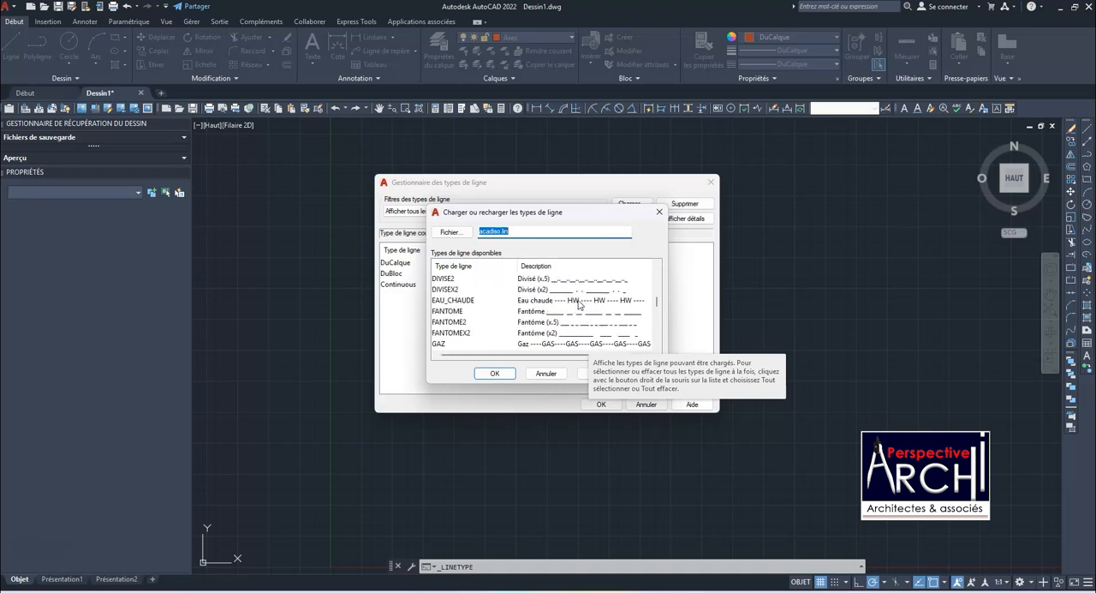
{"action": "scroll", "coordinate": [579, 305], "scroll_direction": "down", "scroll_amount": 8}
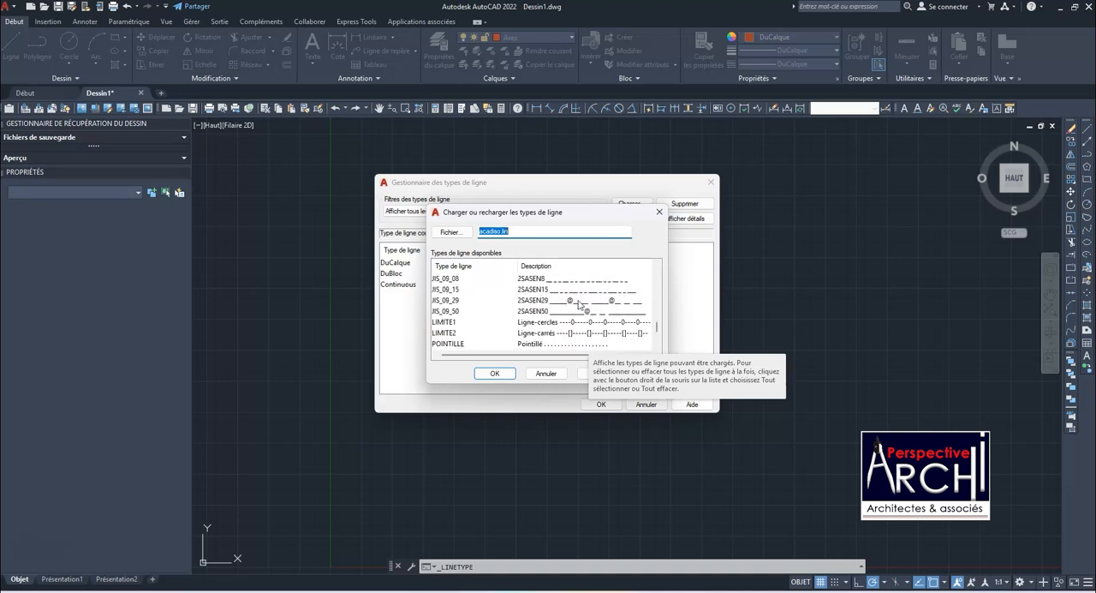
{"action": "scroll", "coordinate": [579, 305], "scroll_direction": "down", "scroll_amount": 1}
Load the AXES linetype into the drawing and make it the current linetype
{"action": "scroll", "coordinate": [577, 316], "scroll_direction": "up", "scroll_amount": 2}
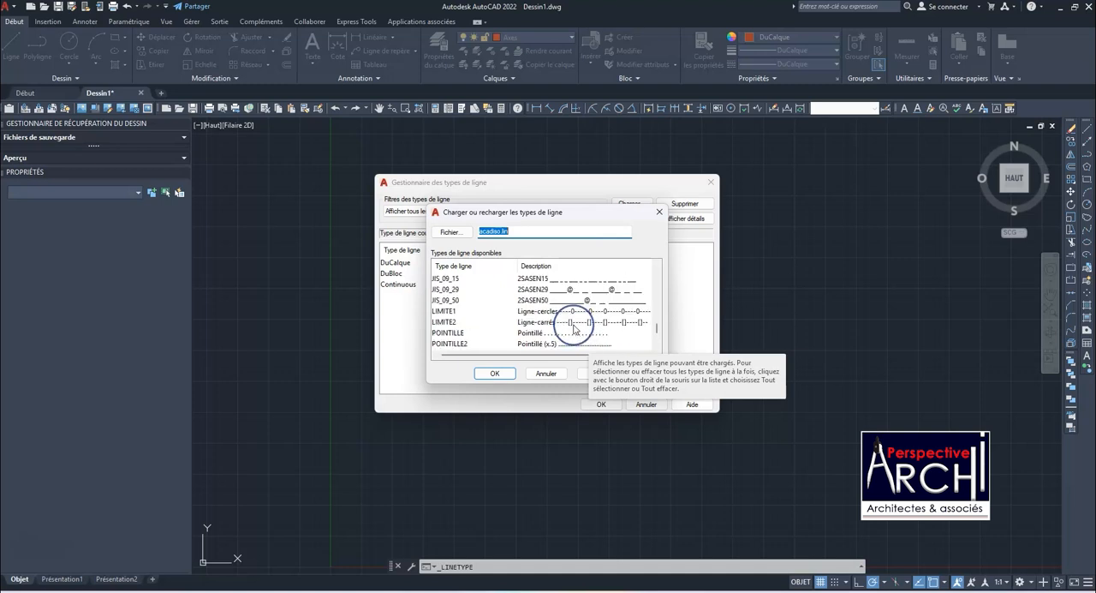
{"action": "scroll", "coordinate": [574, 328], "scroll_direction": "up", "scroll_amount": 3}
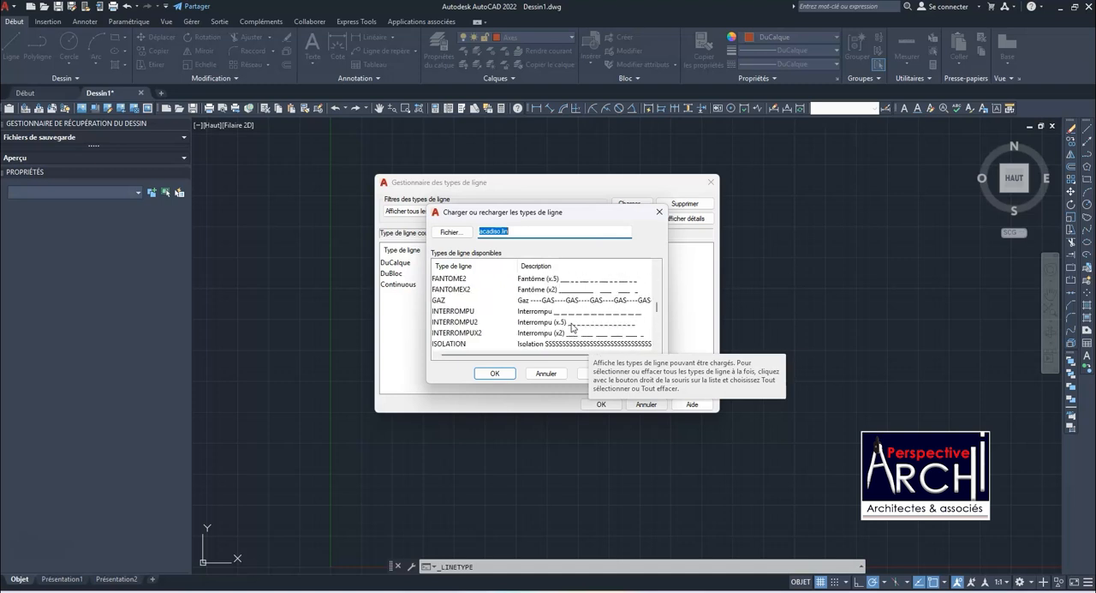
{"action": "scroll", "coordinate": [572, 327], "scroll_direction": "up", "scroll_amount": 6}
{"action": "scroll", "coordinate": [572, 328], "scroll_direction": "up", "scroll_amount": 1}
{"action": "left_click", "coordinate": [441, 322]}
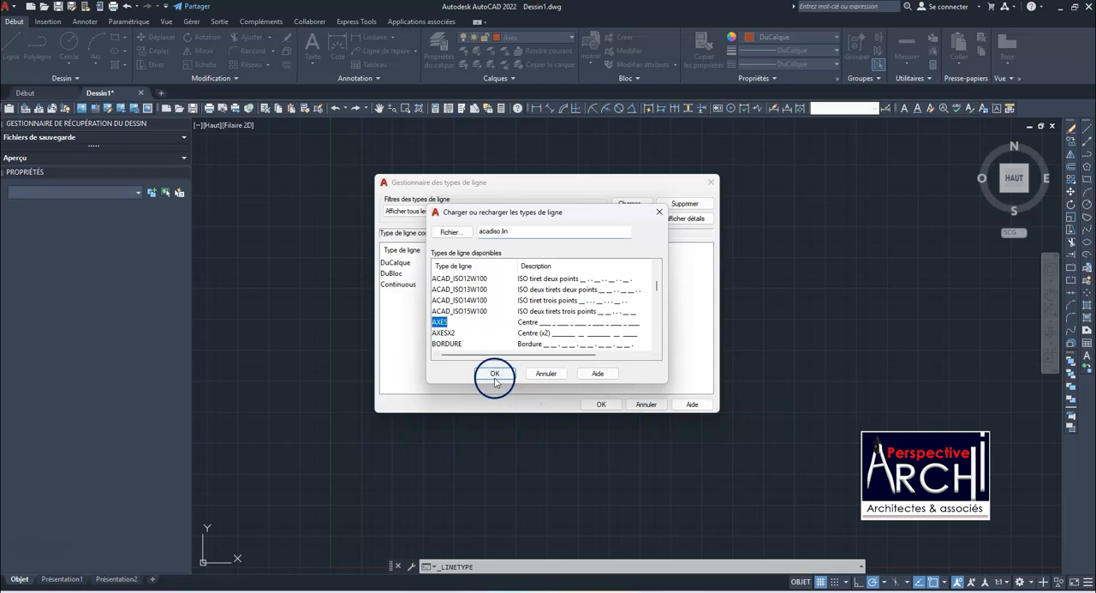
{"action": "left_click", "coordinate": [495, 376]}
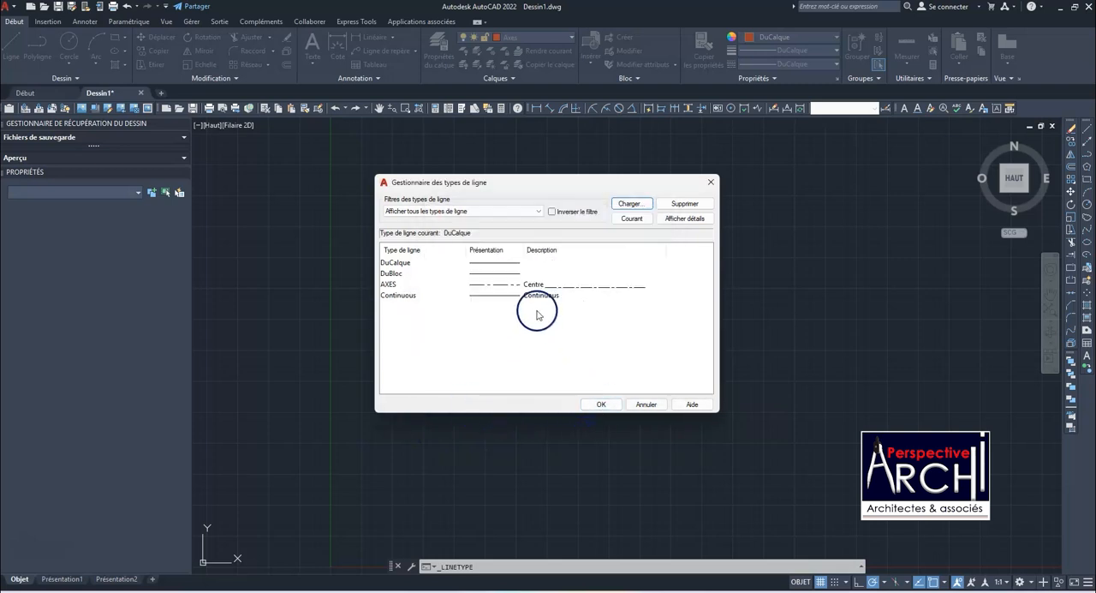
{"action": "left_click", "coordinate": [603, 404]}
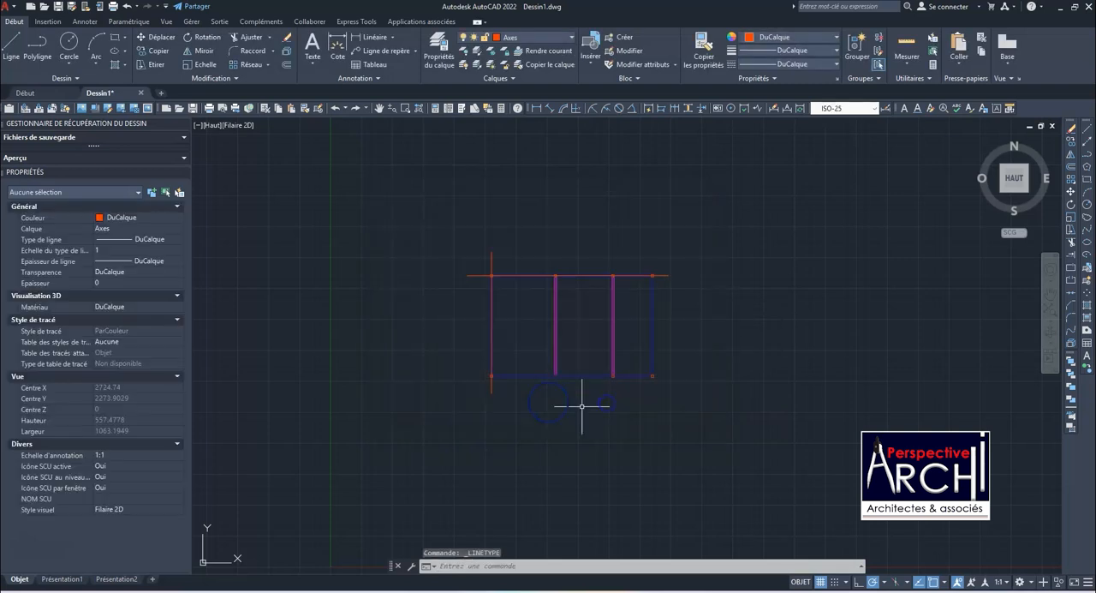
{"action": "left_click", "coordinate": [774, 65]}
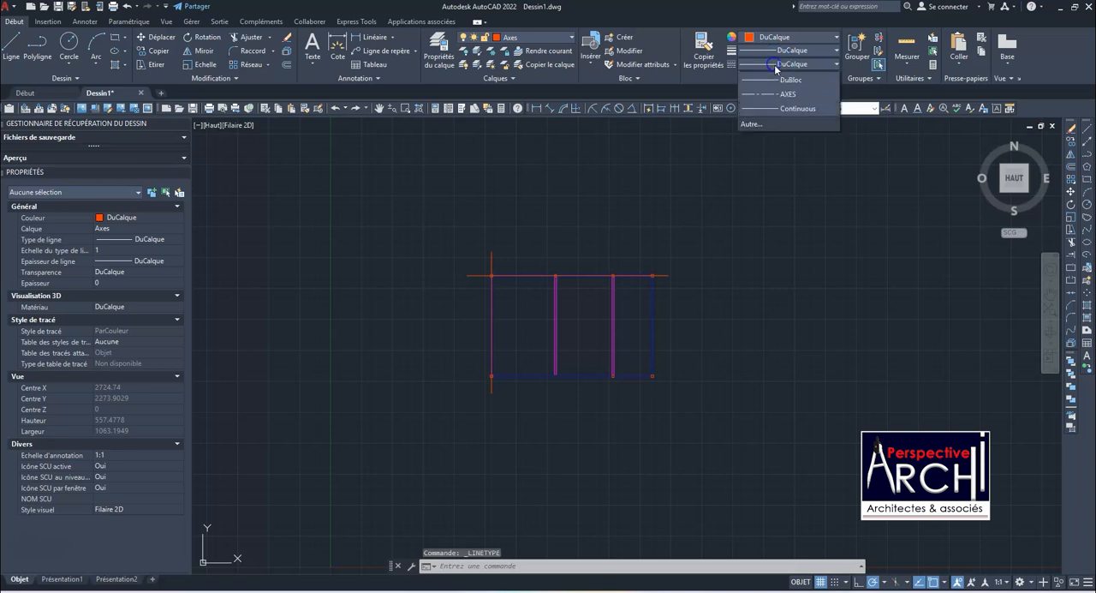
{"action": "left_click", "coordinate": [761, 112]}
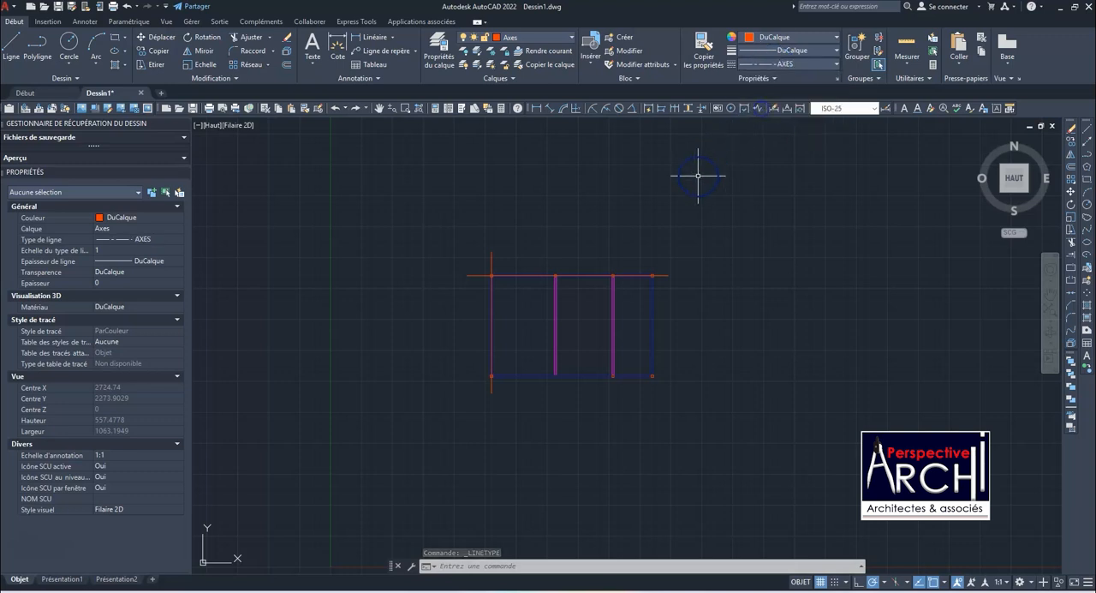
Assign the AXES linetype to the vertical and horizontal axis lines
{"action": "key", "text": "Escape"}
{"action": "left_click", "coordinate": [491, 260]}
{"action": "left_click", "coordinate": [477, 275]}
{"action": "left_click", "coordinate": [762, 65]}
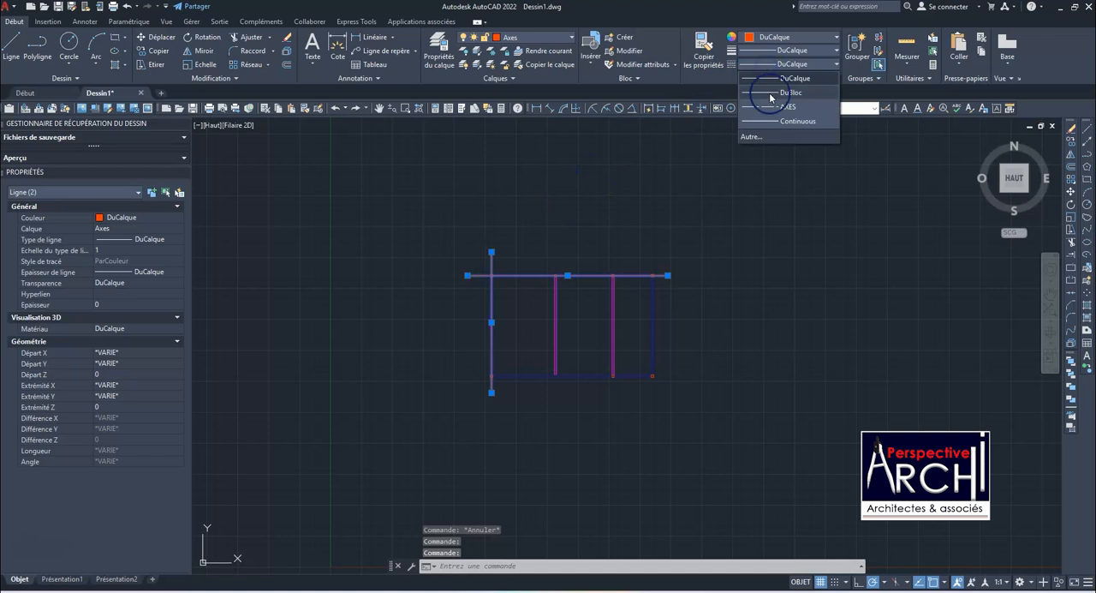
{"action": "left_click", "coordinate": [767, 109]}
{"action": "key", "text": "Escape"}
Examine the linetype pattern of the two axis lines up close and across the whole plan
{"action": "scroll", "coordinate": [489, 272], "scroll_direction": "up", "scroll_amount": 6}
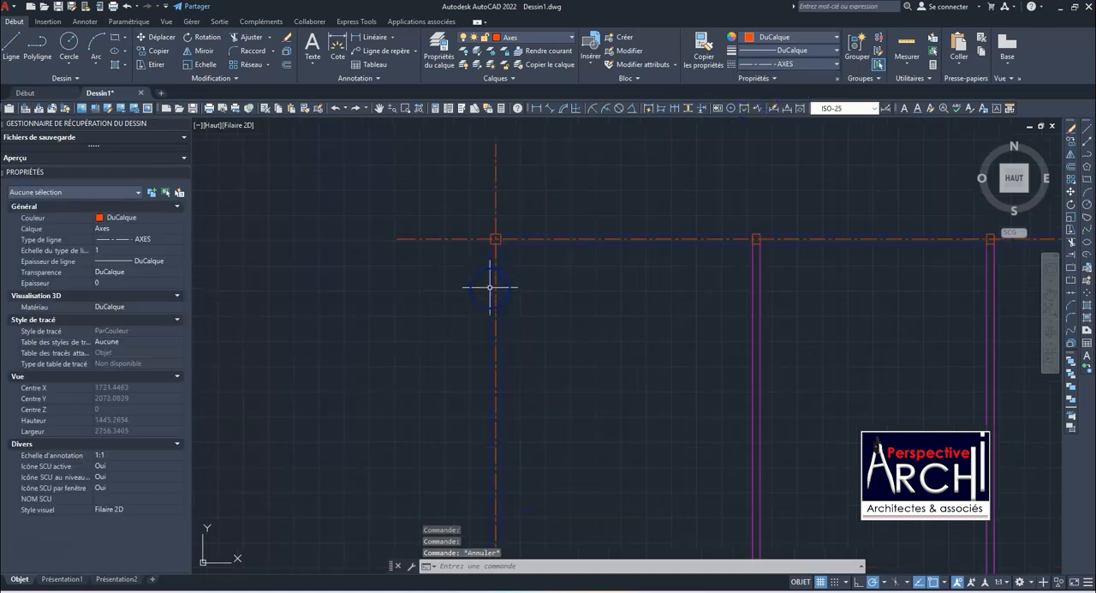
{"action": "scroll", "coordinate": [492, 276], "scroll_direction": "down", "scroll_amount": 10}
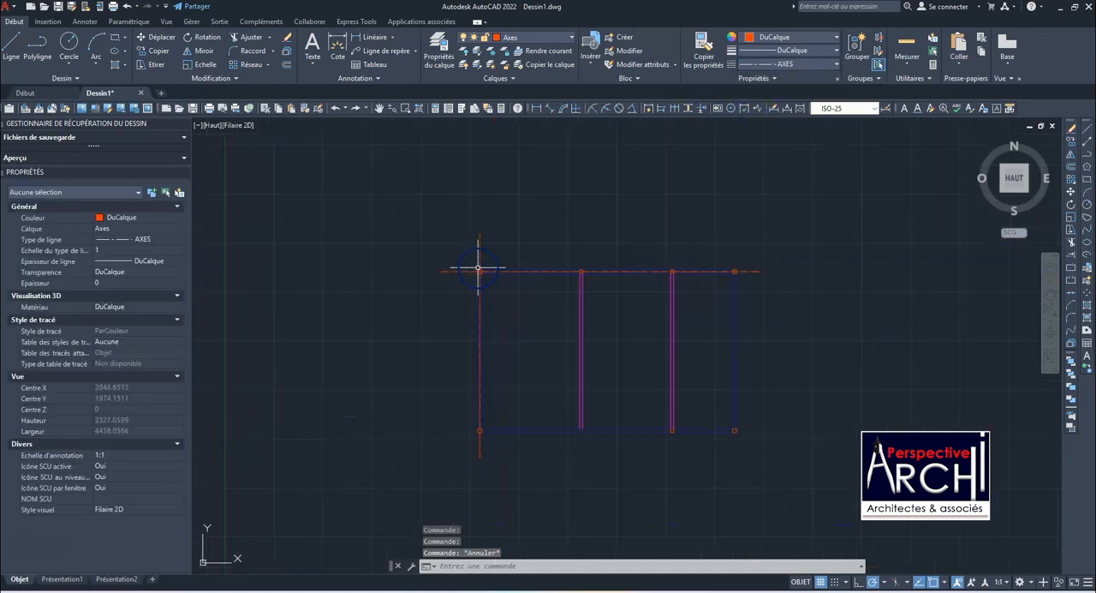
{"action": "scroll", "coordinate": [557, 231], "scroll_direction": "down", "scroll_amount": 4}
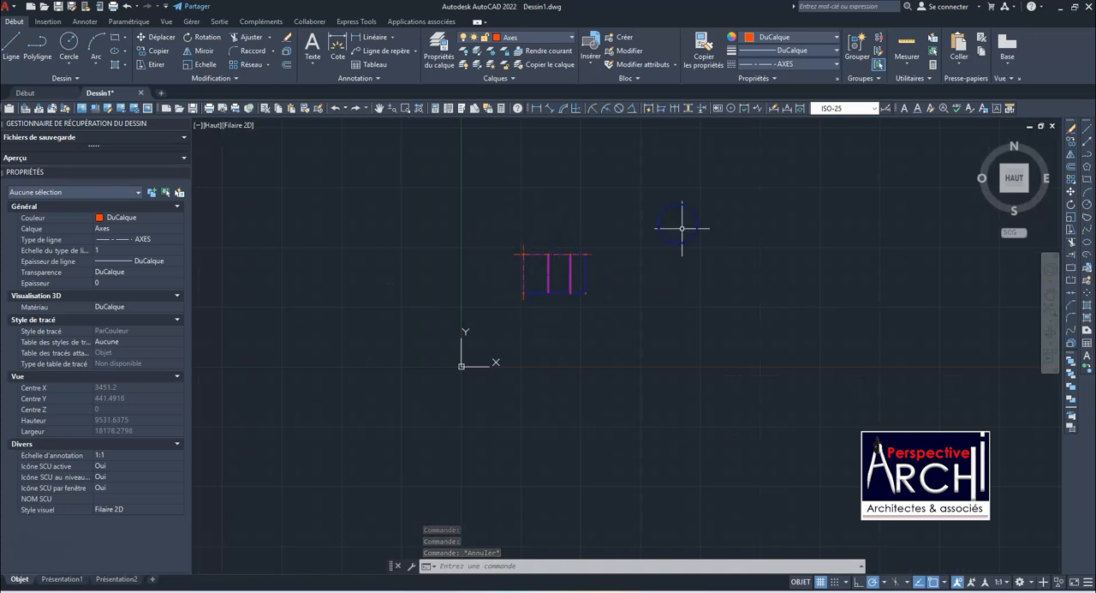
{"action": "scroll", "coordinate": [548, 261], "scroll_direction": "up", "scroll_amount": 8}
{"action": "scroll", "coordinate": [540, 269], "scroll_direction": "down", "scroll_amount": 5}
{"action": "scroll", "coordinate": [531, 257], "scroll_direction": "up", "scroll_amount": 5}
{"action": "scroll", "coordinate": [500, 271], "scroll_direction": "down", "scroll_amount": 2}
Try to turn off the Axes layer while it is the current layer
{"action": "left_click", "coordinate": [518, 37]}
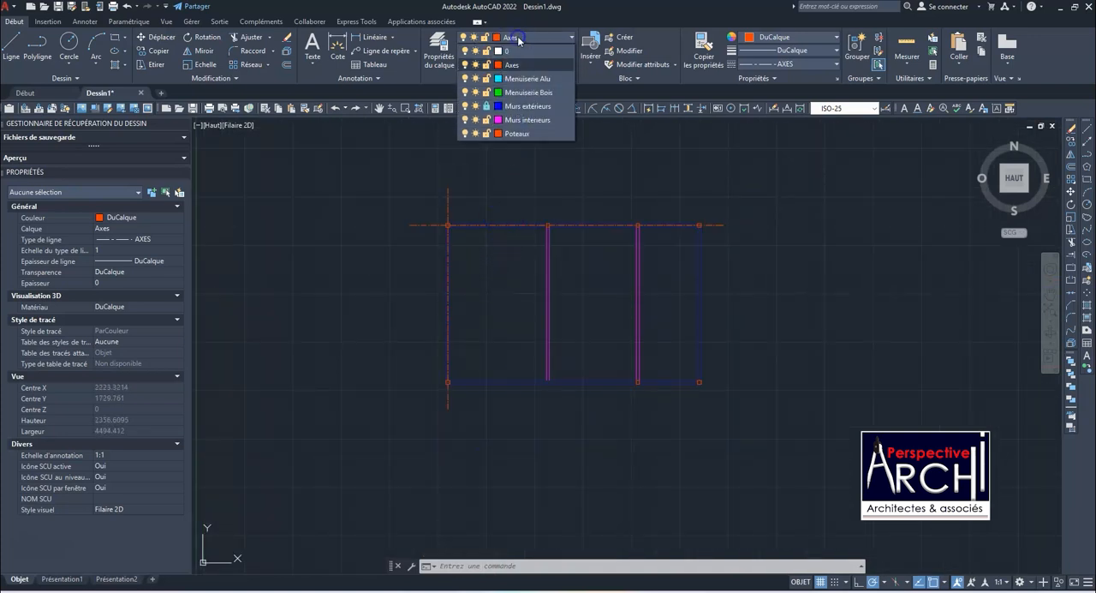
{"action": "left_click", "coordinate": [465, 67]}
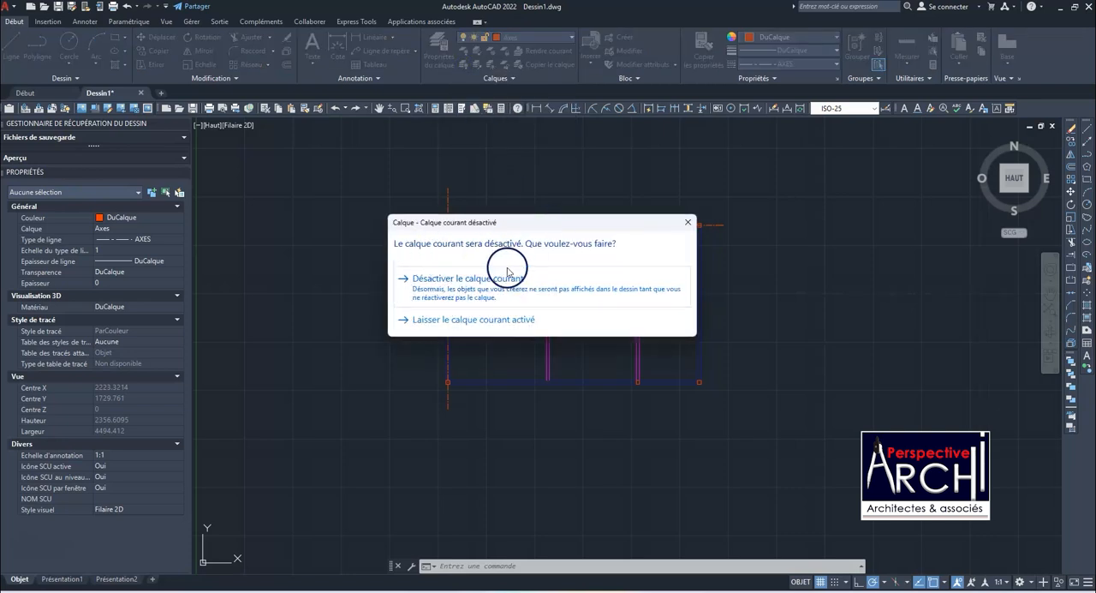
{"action": "left_click", "coordinate": [455, 266]}
{"action": "scroll", "coordinate": [447, 223], "scroll_direction": "up", "scroll_amount": 2}
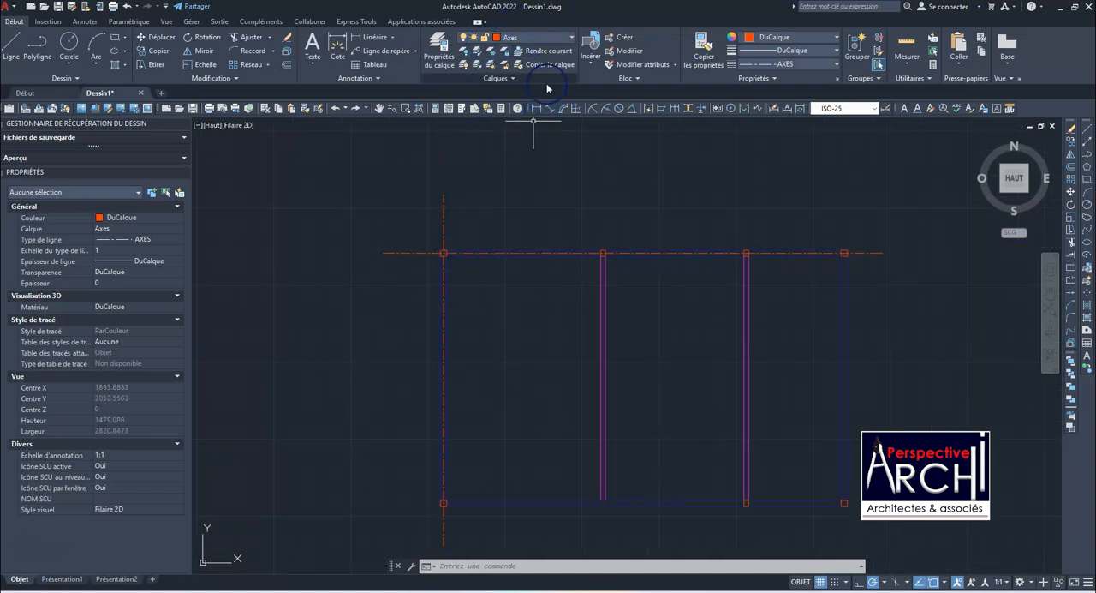
Make Menuiserie Alu the current layer and turn off the Axes layer
{"action": "left_click", "coordinate": [545, 34]}
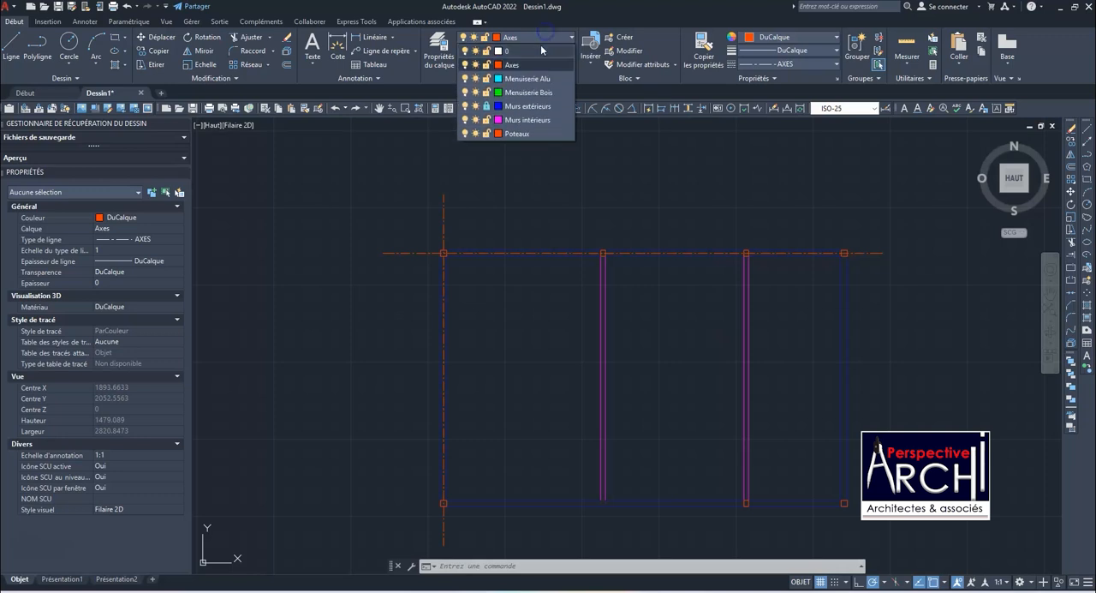
{"action": "left_click", "coordinate": [517, 79]}
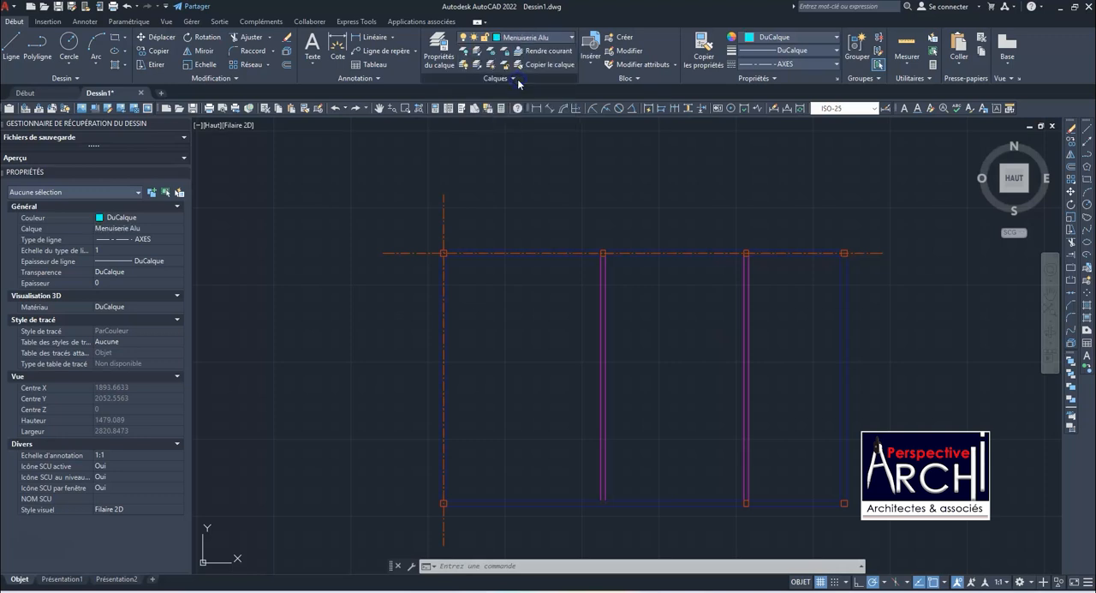
{"action": "left_click", "coordinate": [512, 38]}
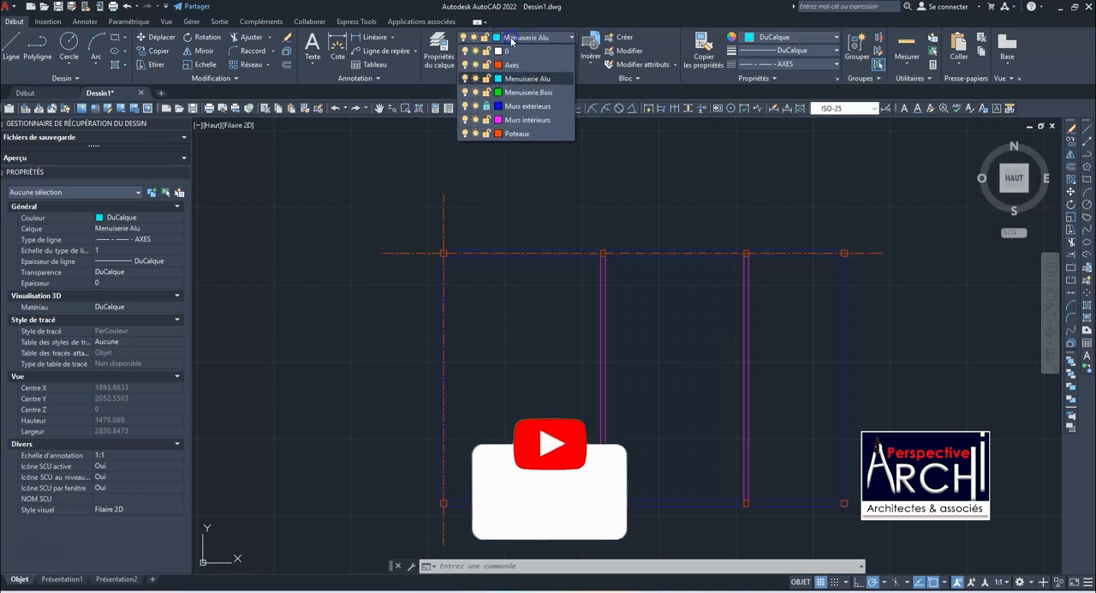
{"action": "left_click", "coordinate": [465, 65]}
Inspect the plan's walls and columns with the Axes layer turned off
{"action": "scroll", "coordinate": [469, 195], "scroll_direction": "down", "scroll_amount": 3}
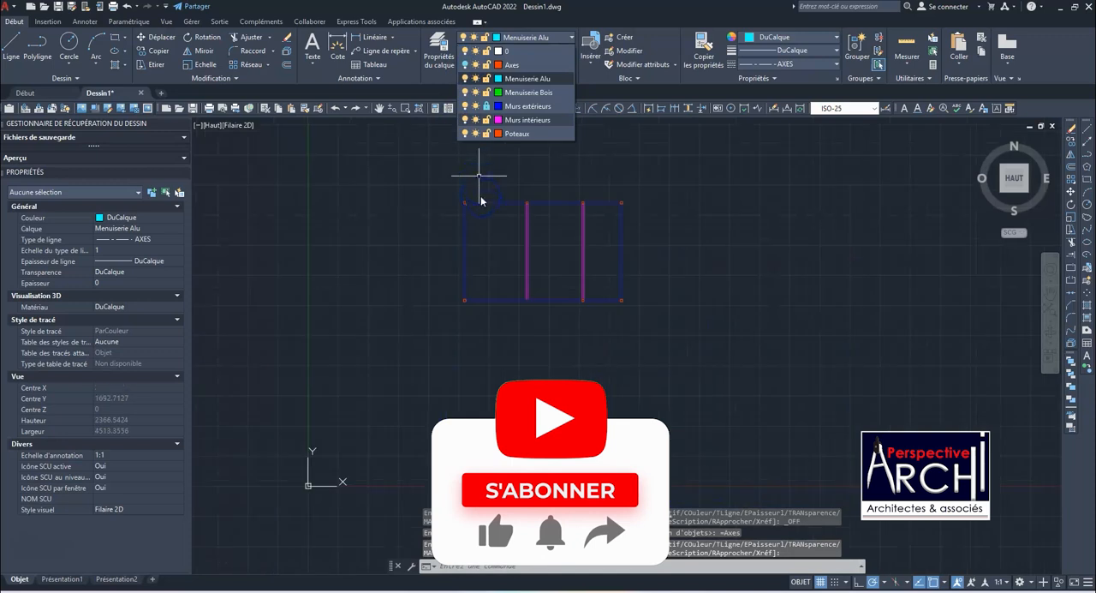
{"action": "scroll", "coordinate": [495, 200], "scroll_direction": "up", "scroll_amount": 3}
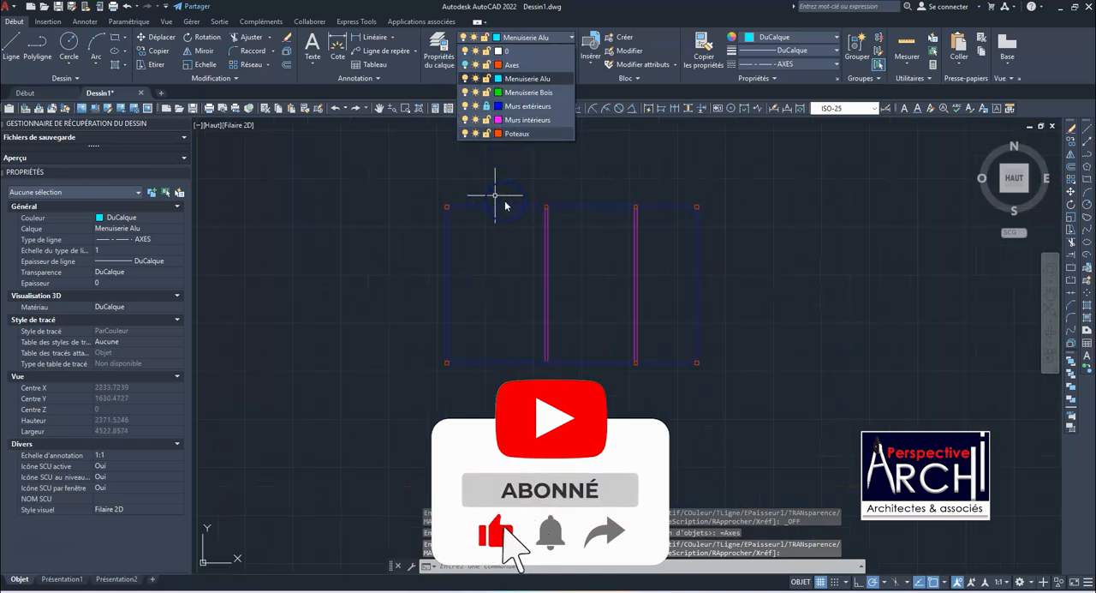
{"action": "scroll", "coordinate": [556, 221], "scroll_direction": "up", "scroll_amount": 4}
{"action": "scroll", "coordinate": [532, 224], "scroll_direction": "down", "scroll_amount": 4}
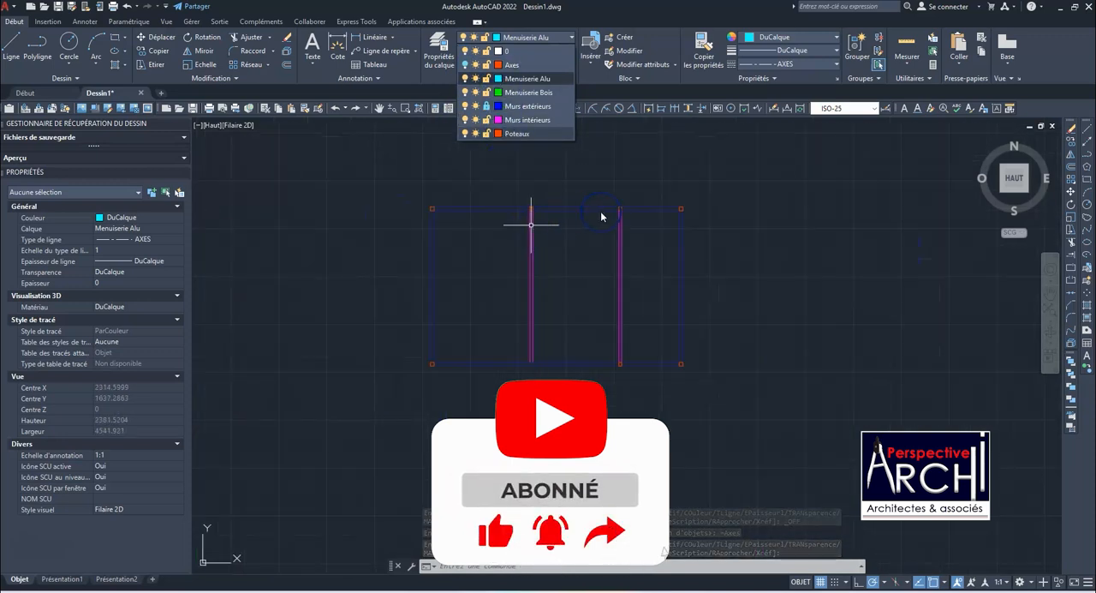
{"action": "scroll", "coordinate": [646, 210], "scroll_direction": "up", "scroll_amount": 2}
{"action": "scroll", "coordinate": [557, 233], "scroll_direction": "down", "scroll_amount": 4}
{"action": "scroll", "coordinate": [459, 207], "scroll_direction": "up", "scroll_amount": 4}
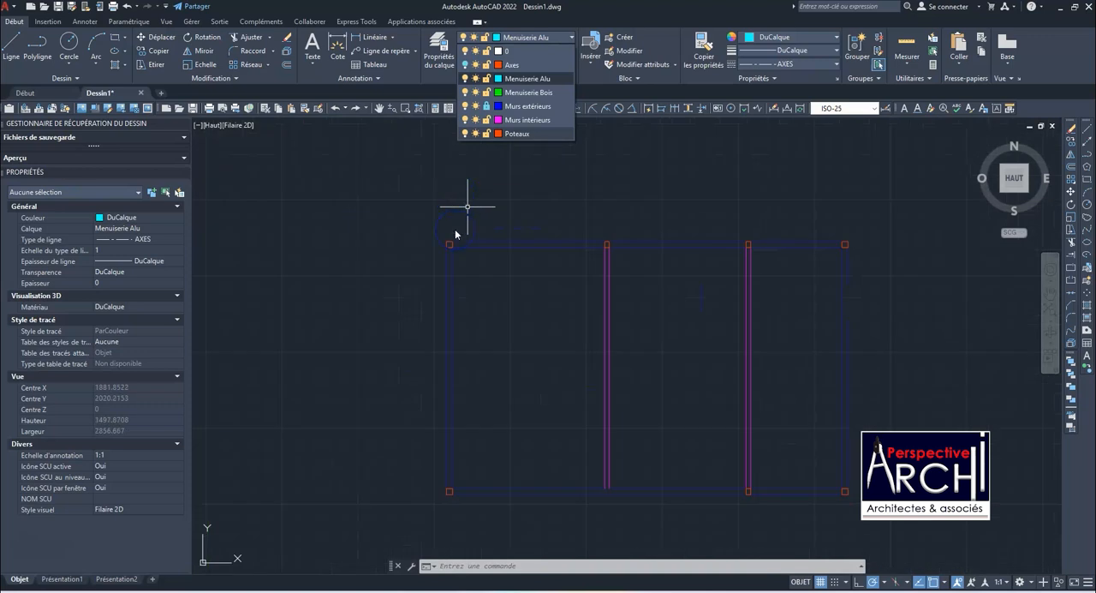
{"action": "scroll", "coordinate": [394, 214], "scroll_direction": "down", "scroll_amount": 2}
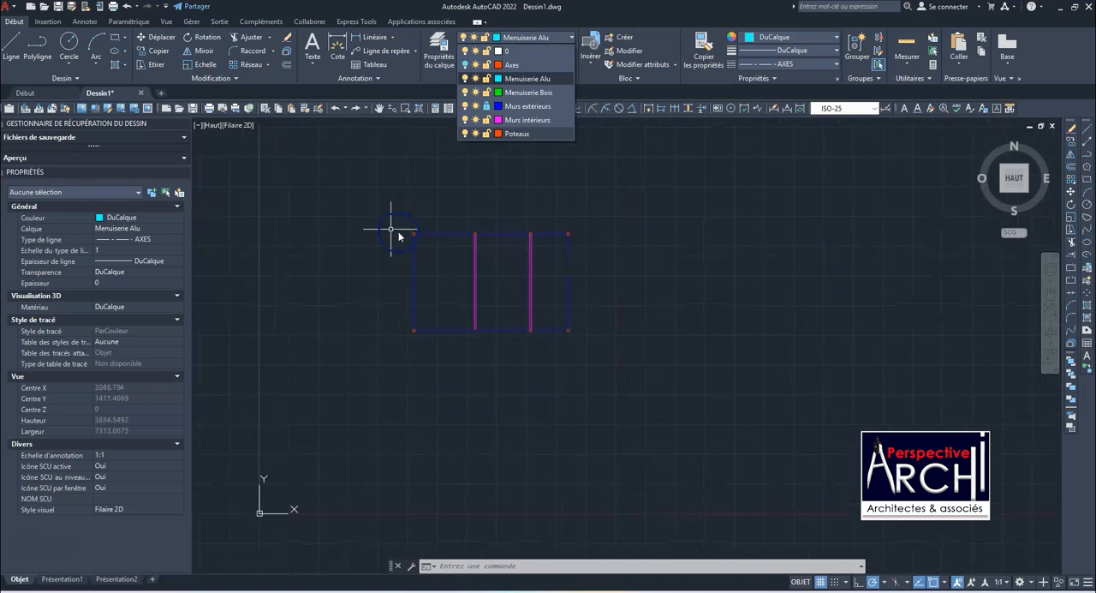
{"action": "scroll", "coordinate": [424, 242], "scroll_direction": "up", "scroll_amount": 1}
{"action": "scroll", "coordinate": [433, 251], "scroll_direction": "down", "scroll_amount": 1}
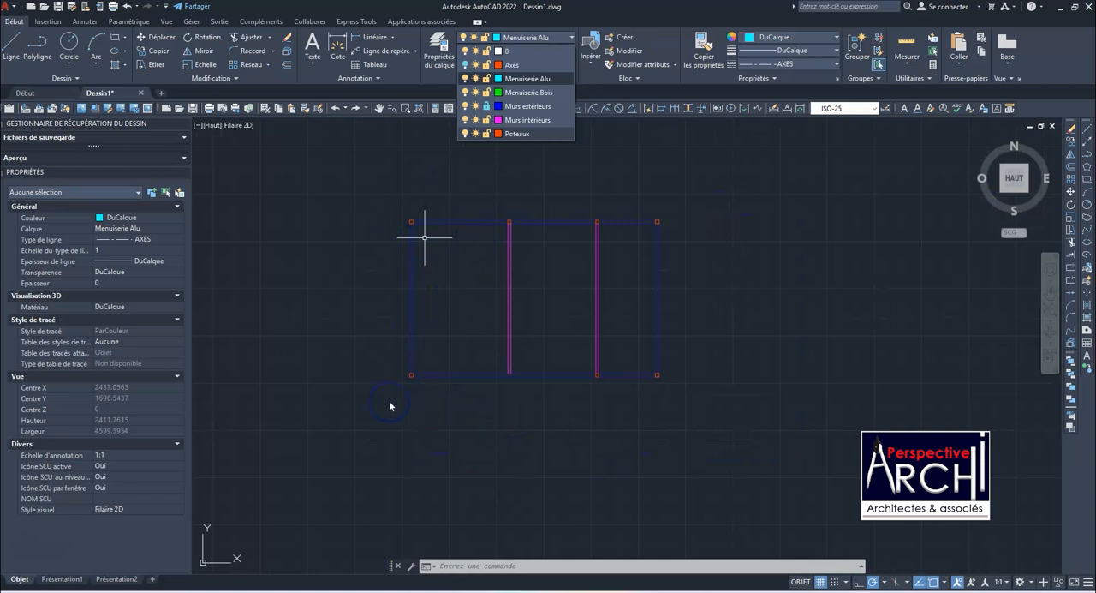
{"action": "scroll", "coordinate": [492, 234], "scroll_direction": "up", "scroll_amount": 2}
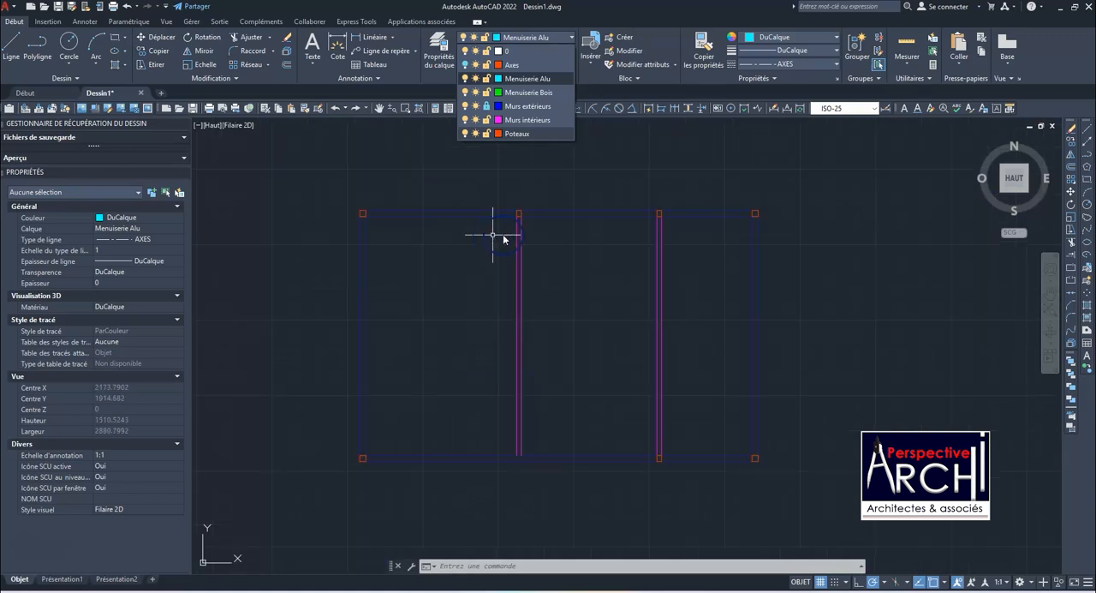
{"action": "scroll", "coordinate": [620, 247], "scroll_direction": "down", "scroll_amount": 2}
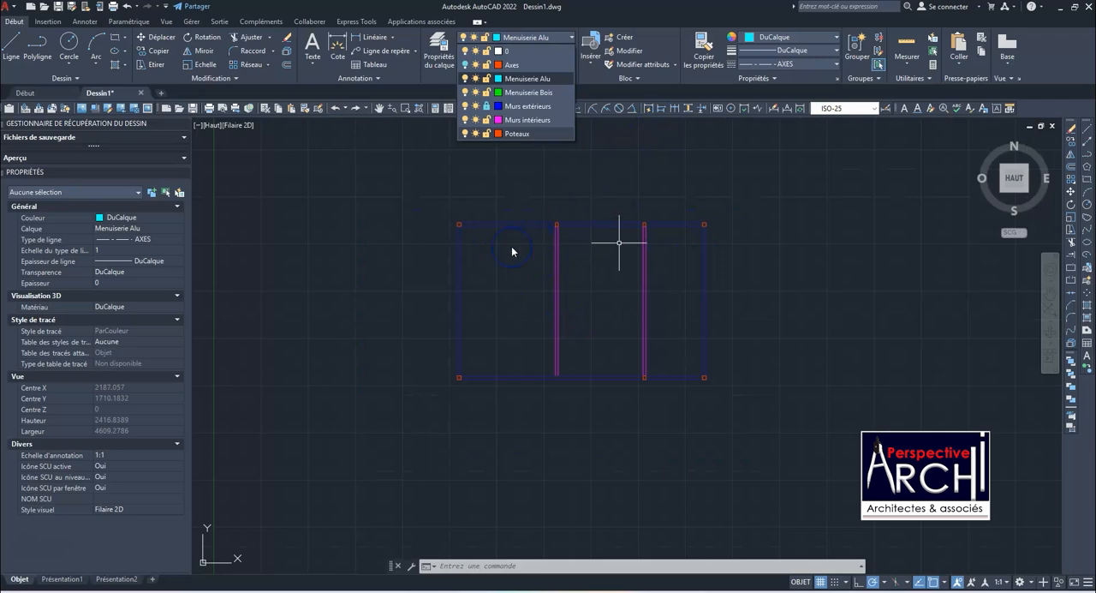
{"action": "left_click", "coordinate": [619, 242]}
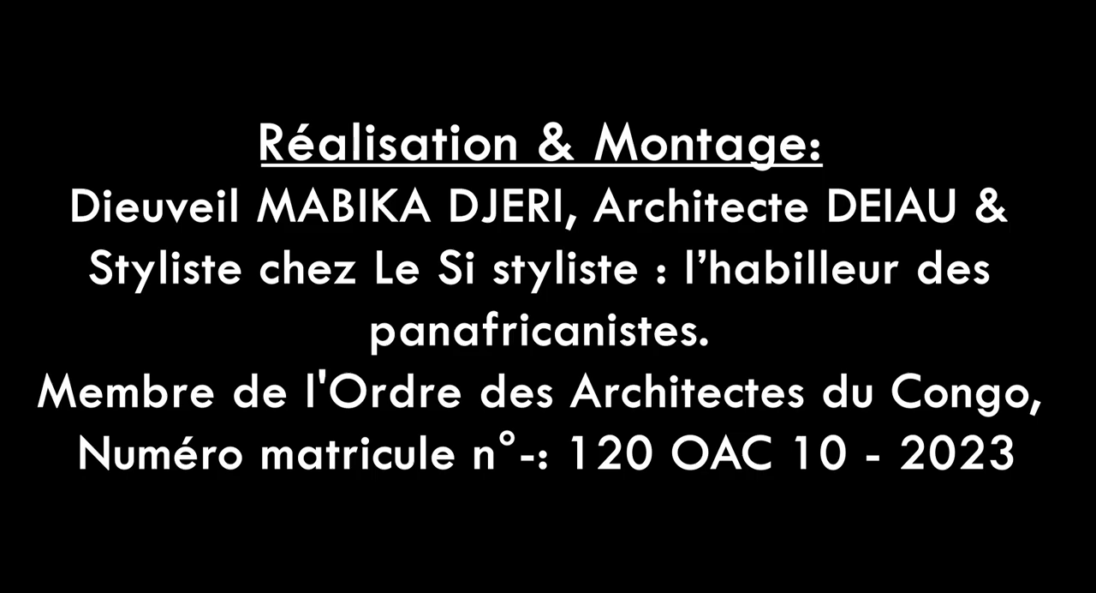